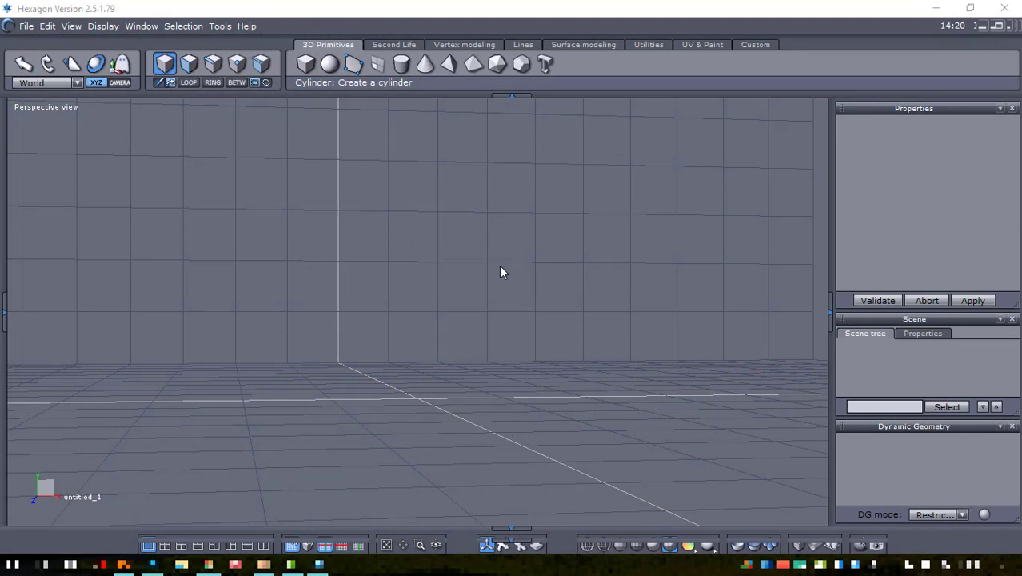
Orbit and zoom the view in toward the empty ground grid
click(415, 378)
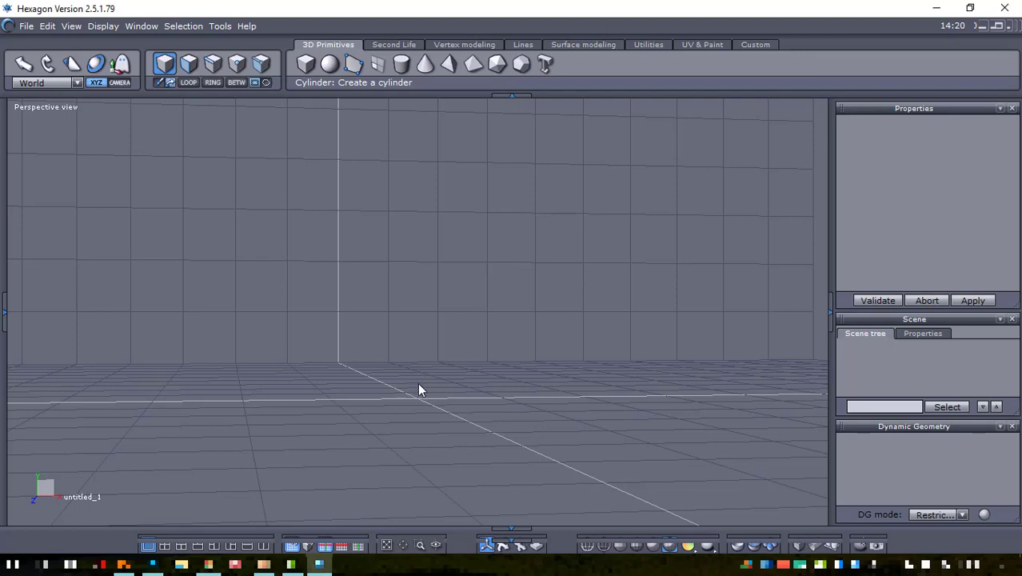
alt+drag(428, 370, 331, 384)
mouse_move(459, 208)
alt+right_down()
mouse_move(458, 470)
mouse_move(490, 246)
mouse_move(241, 237)
mouse_move(611, 256)
mouse_move(455, 263)
mouse_move(463, 224)
mouse_move(475, 220)
alt+right_up()
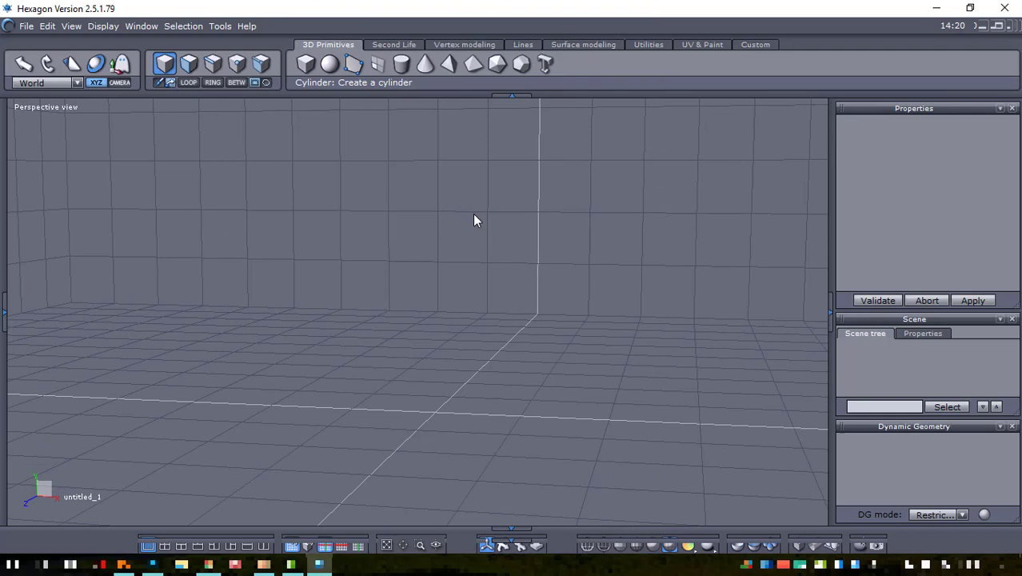
Switch to Top view, then zoom in and pan over the grid
click(72, 27)
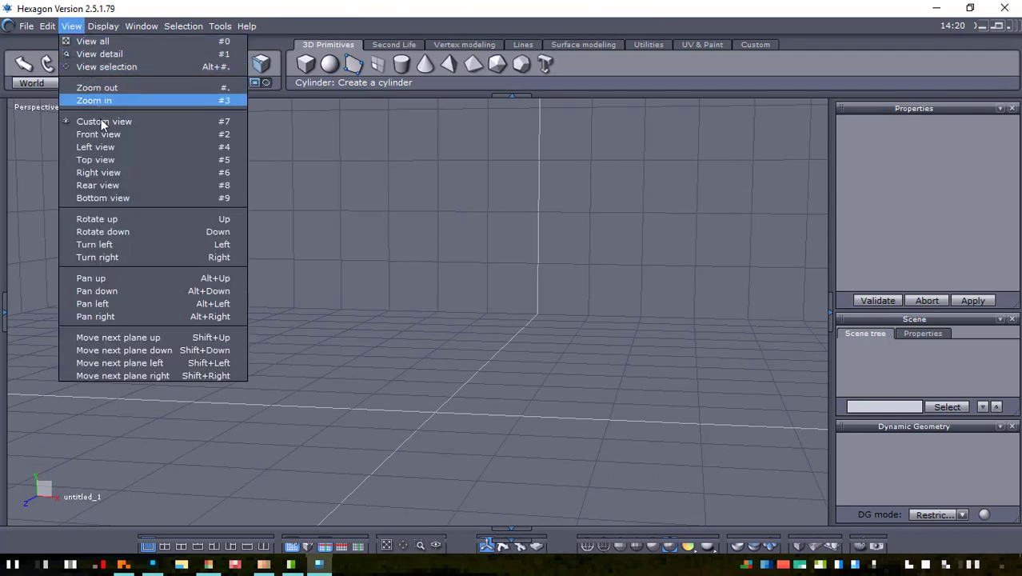
click(107, 161)
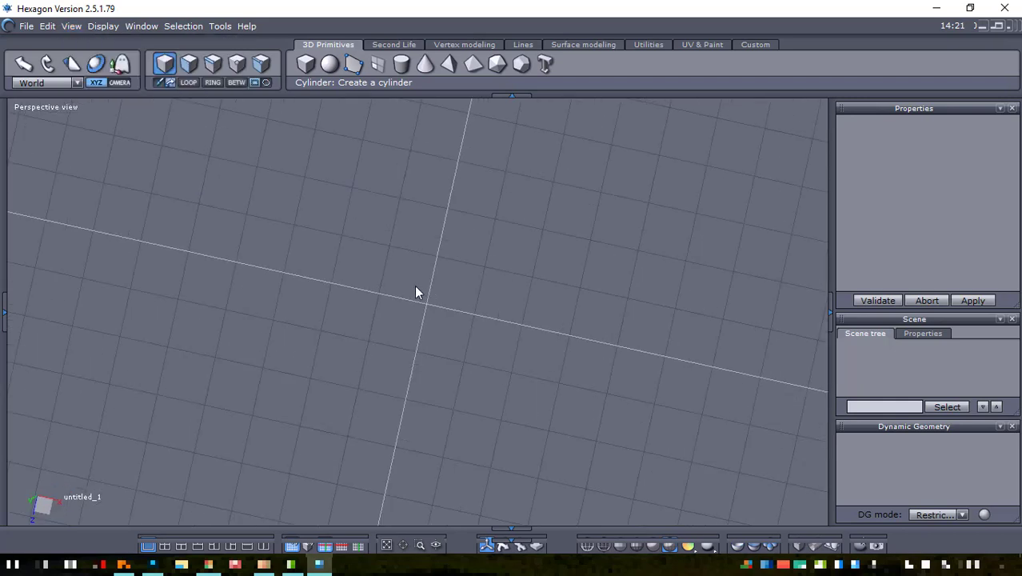
scroll(416, 292, up, 2)
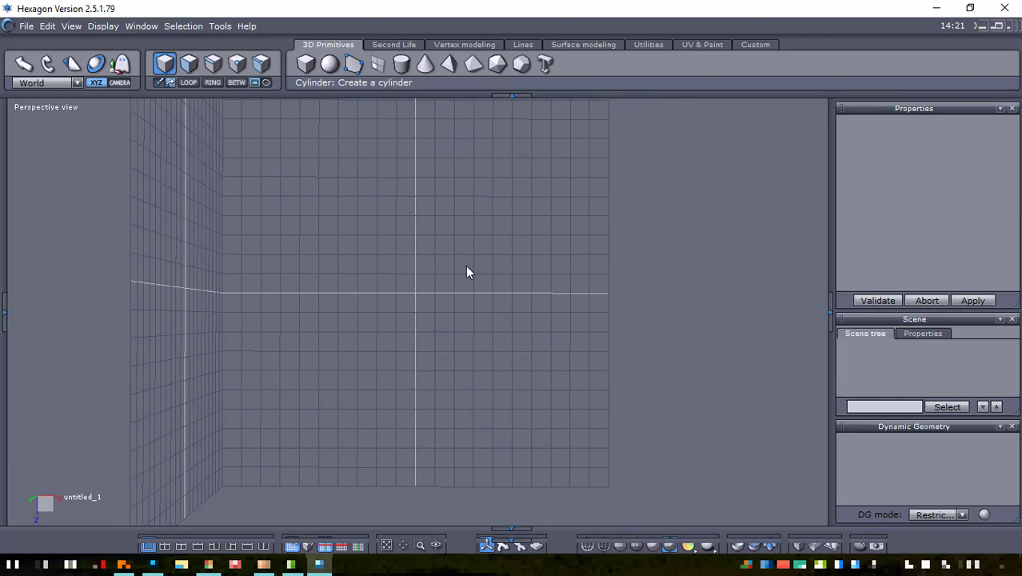
middle_drag(466, 272, 486, 295)
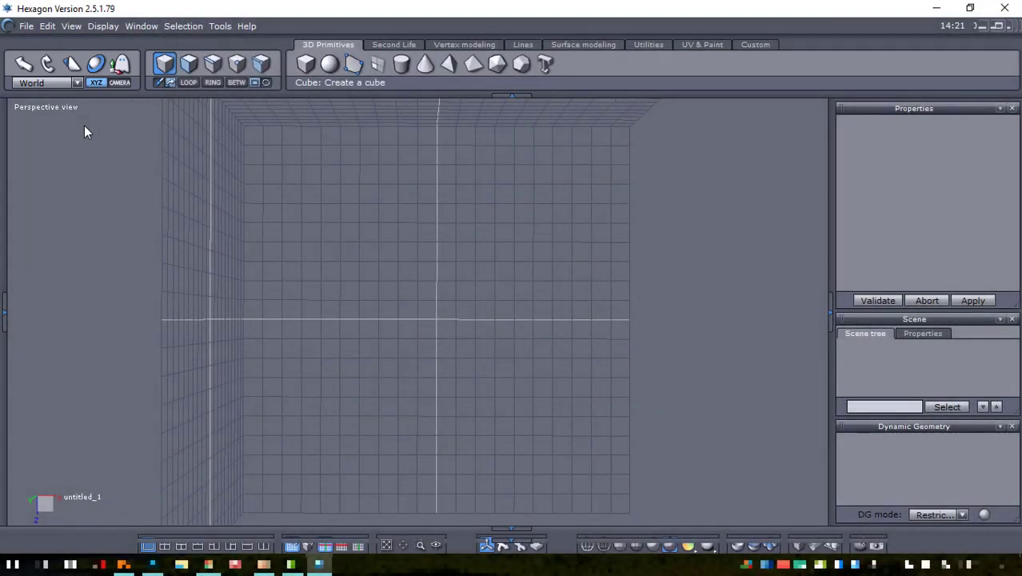
click(446, 383)
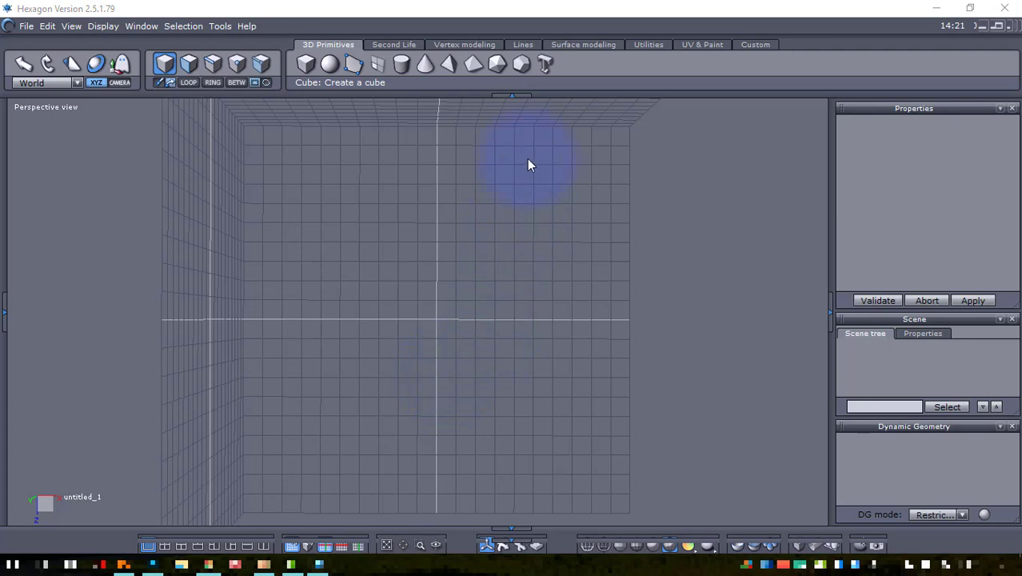
Draw a circle from its centre at the grid origin with radius 40
click(524, 44)
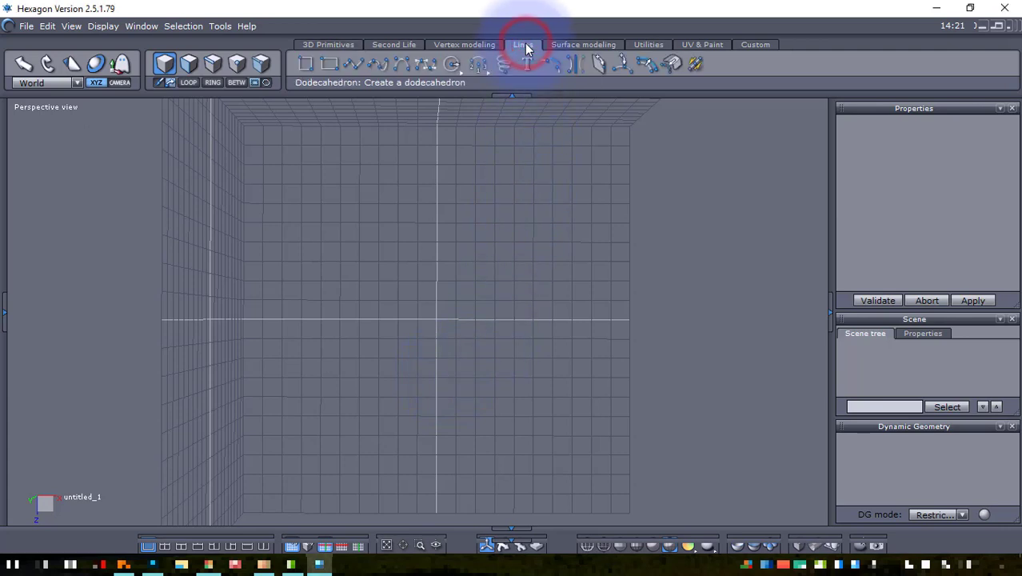
click(450, 64)
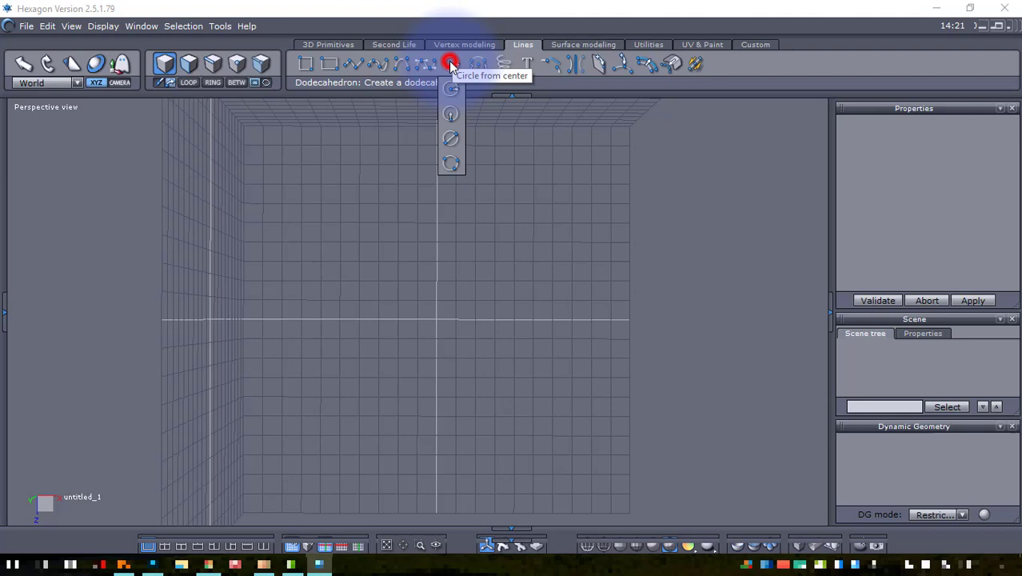
click(451, 89)
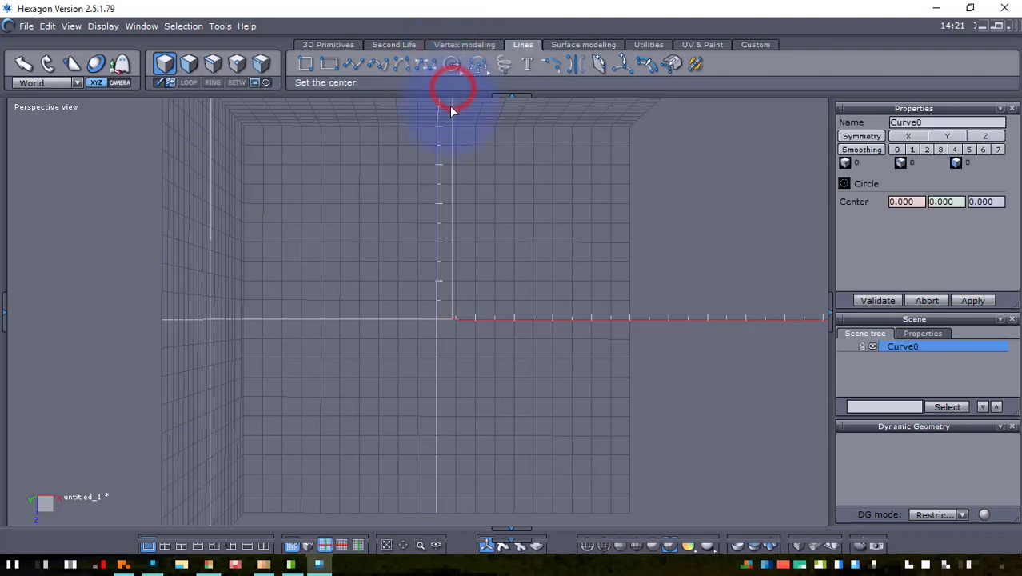
click(436, 320)
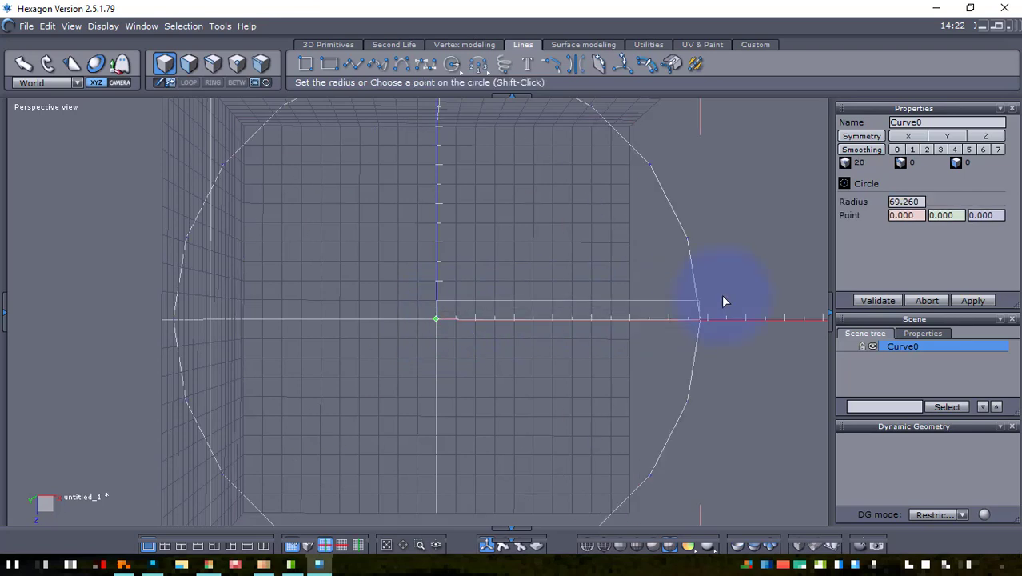
double_click(920, 202)
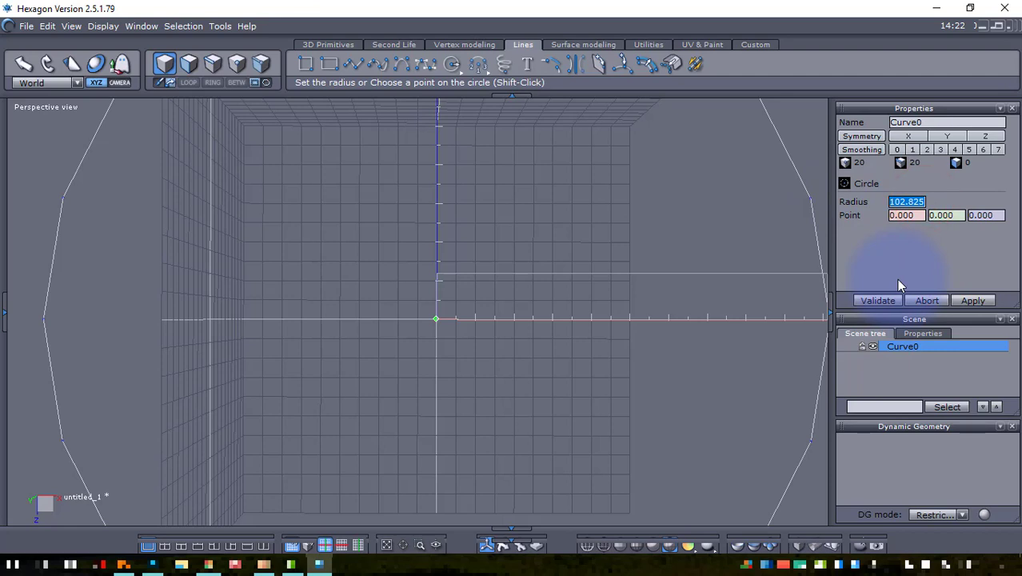
text(40)
key(Return)
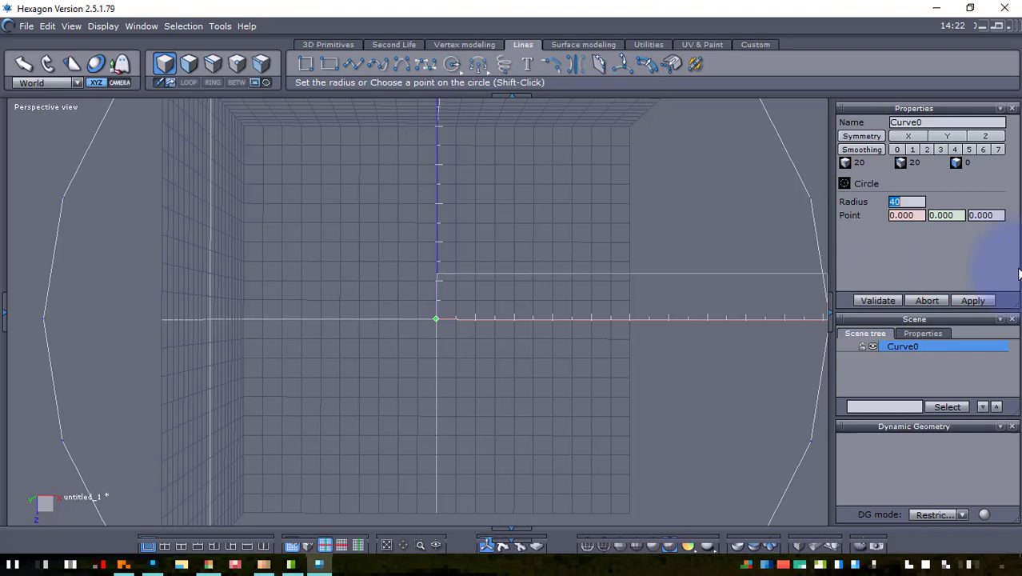
click(974, 300)
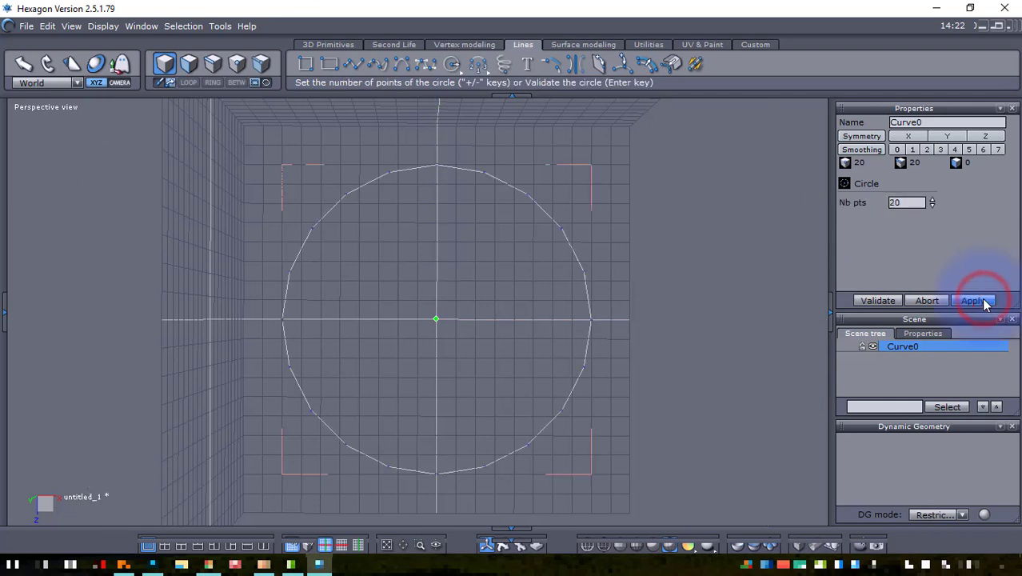
Raise the circle's point count from 20 to 48
click(903, 203)
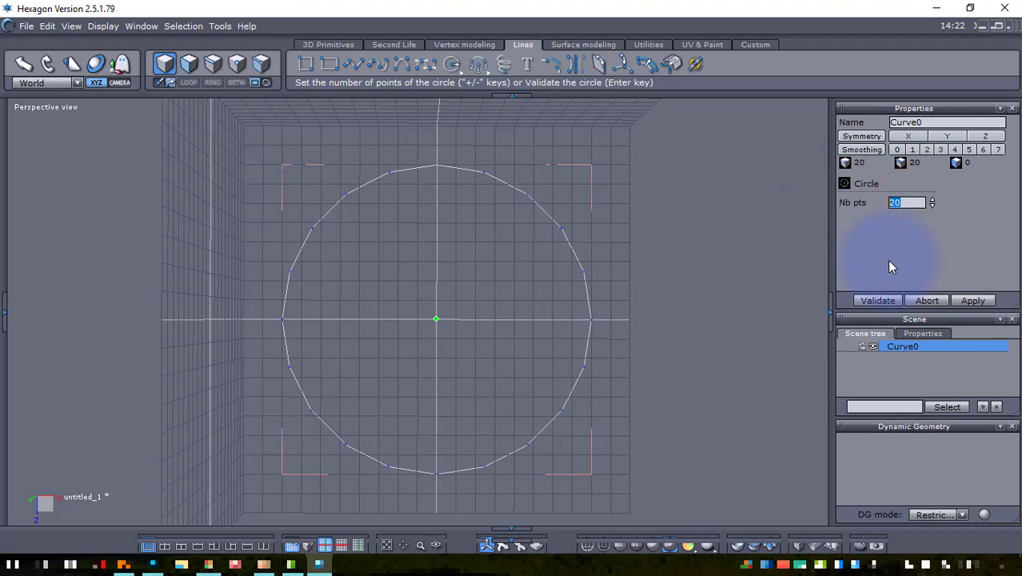
text(48)
click(969, 300)
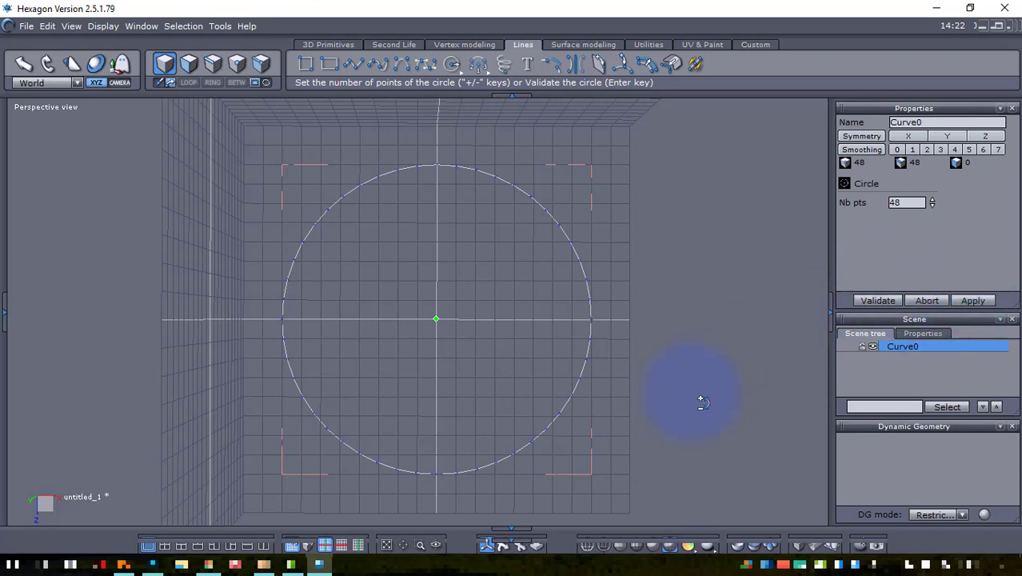
click(71, 26)
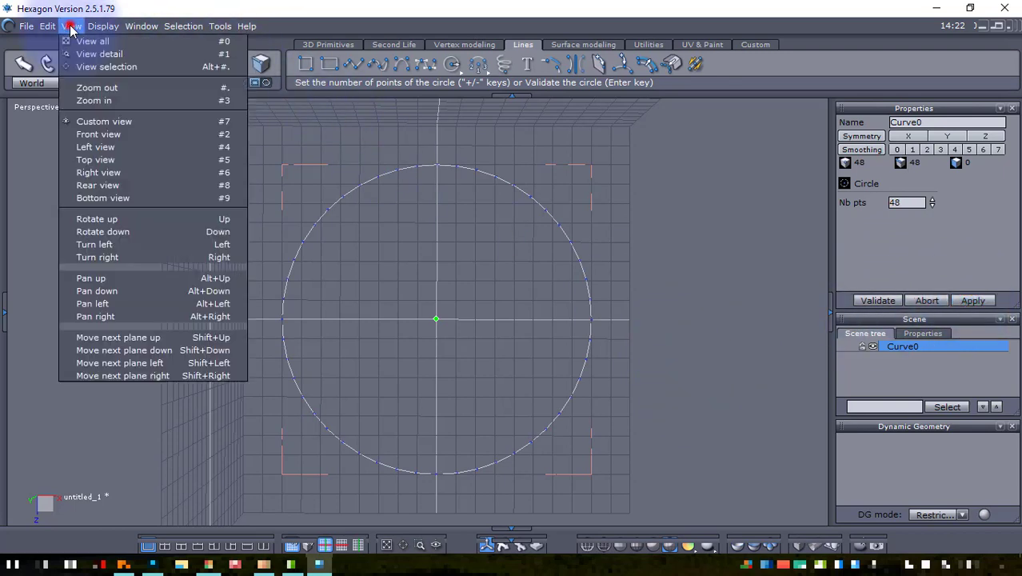
Return to the perspective view with move handles shown and angle the view onto the circle
click(112, 124)
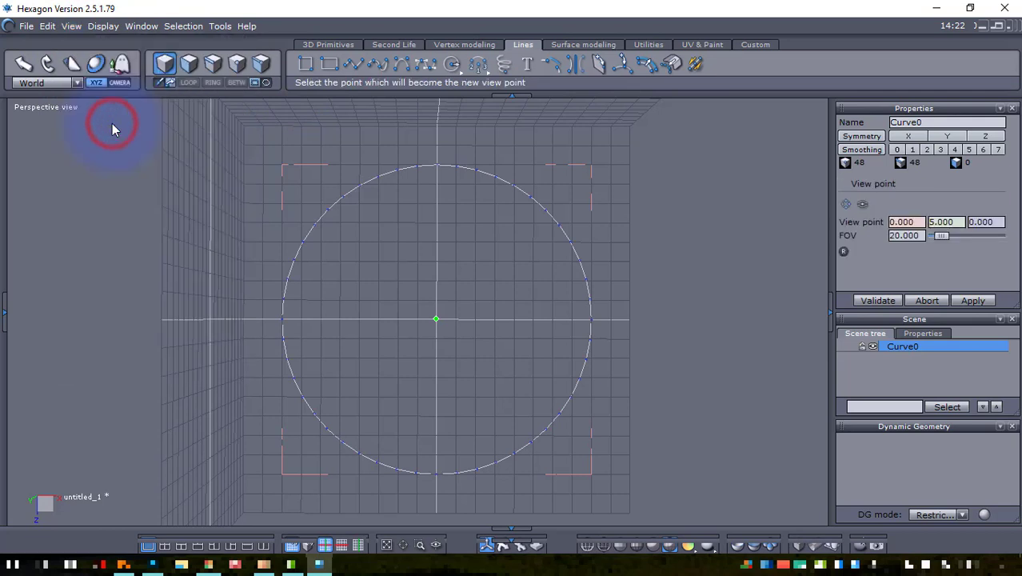
click(23, 63)
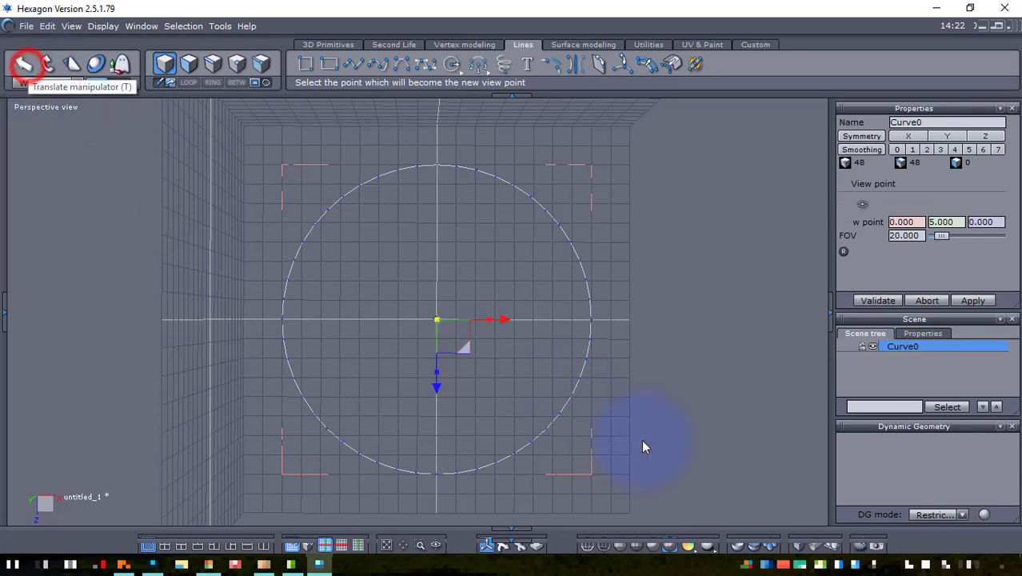
right_drag(663, 473, 550, 373)
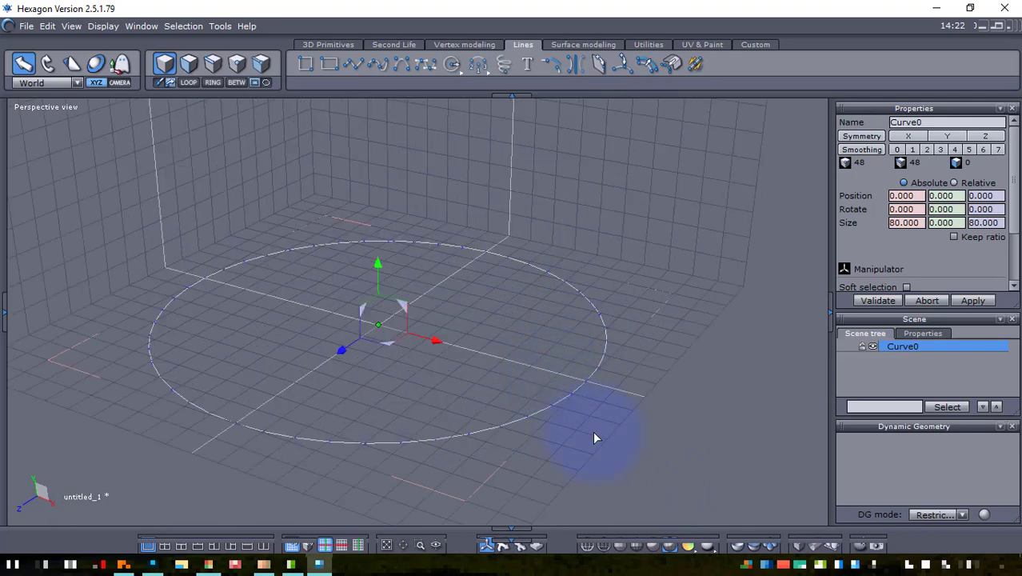
right_drag(593, 433, 618, 429)
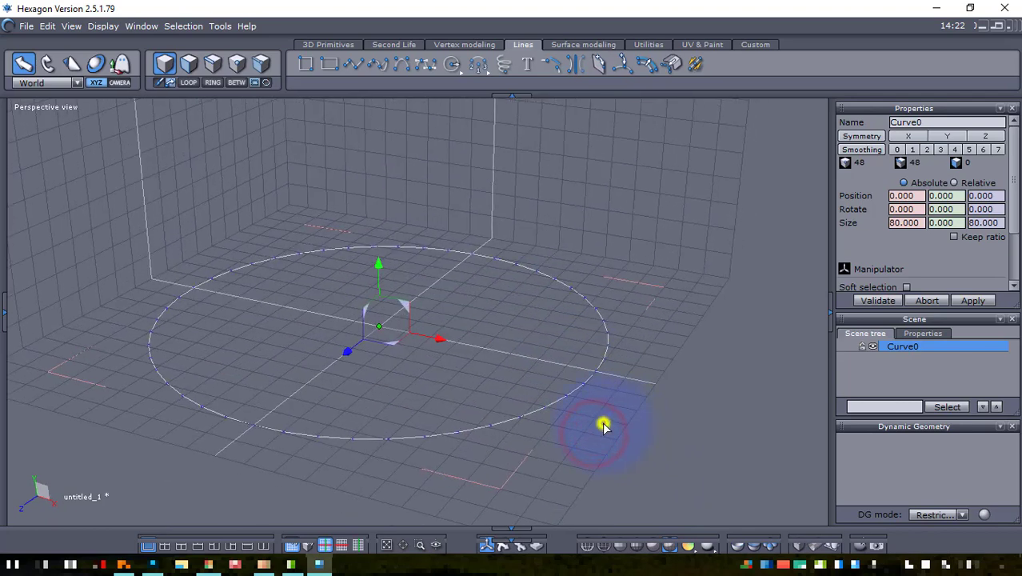
middle_drag(604, 422, 653, 407)
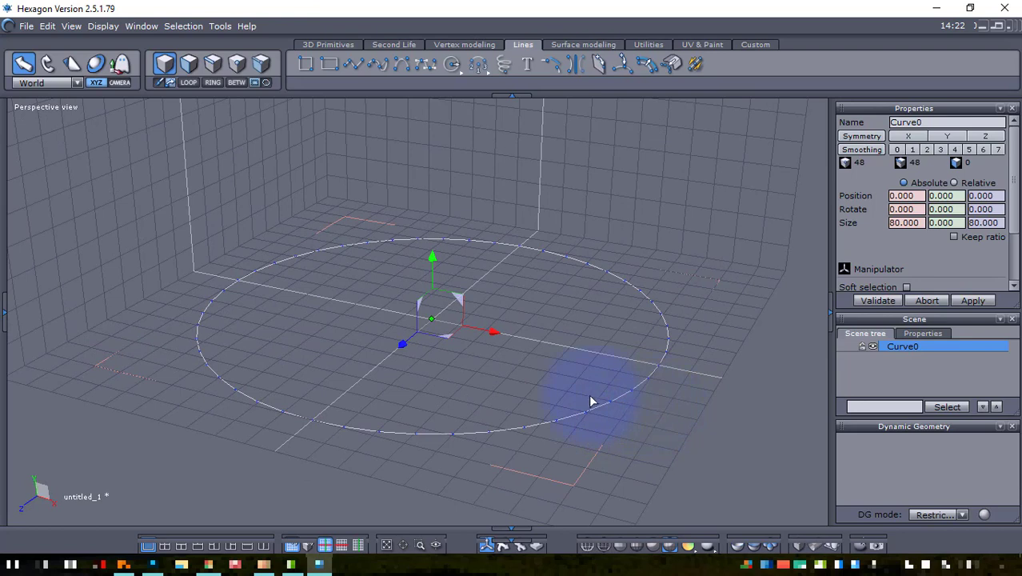
Resize the circle Curve0 to 40 × 40 in the Properties panel
click(916, 224)
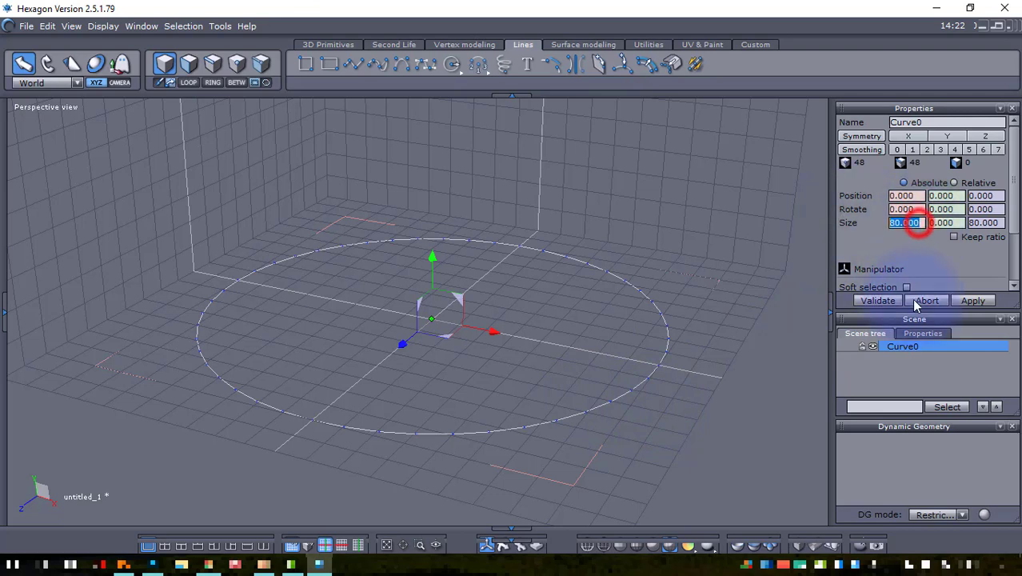
text(40)
key(Tab)
key(Tab)
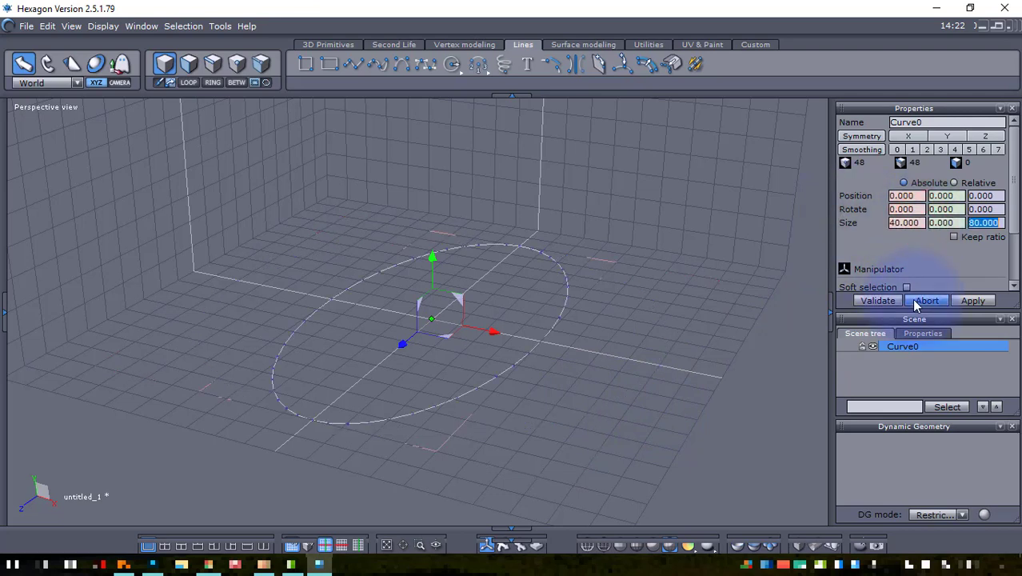
text(40)
click(973, 299)
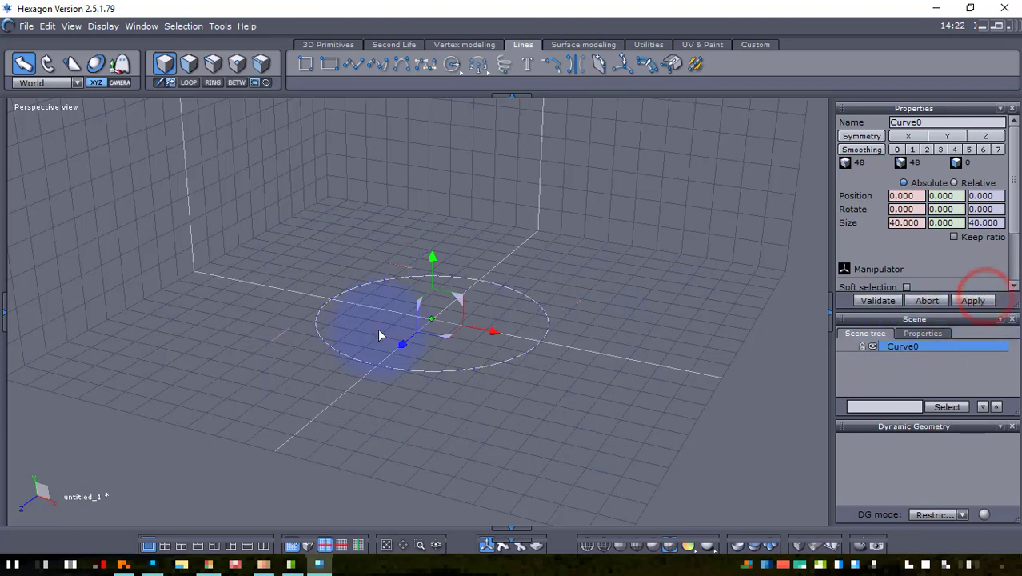
right_drag(378, 328, 509, 393)
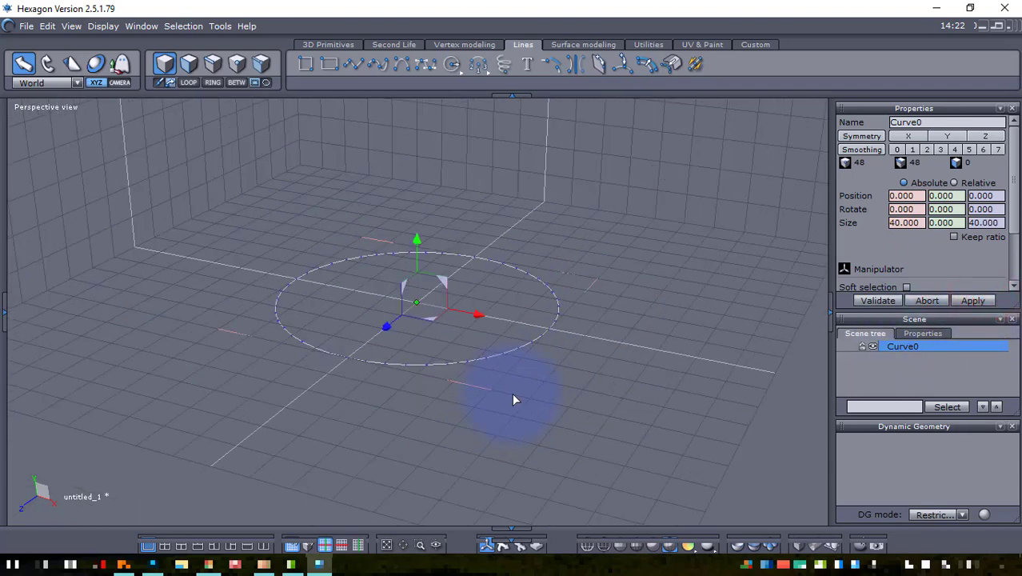
middle_drag(550, 389, 581, 477)
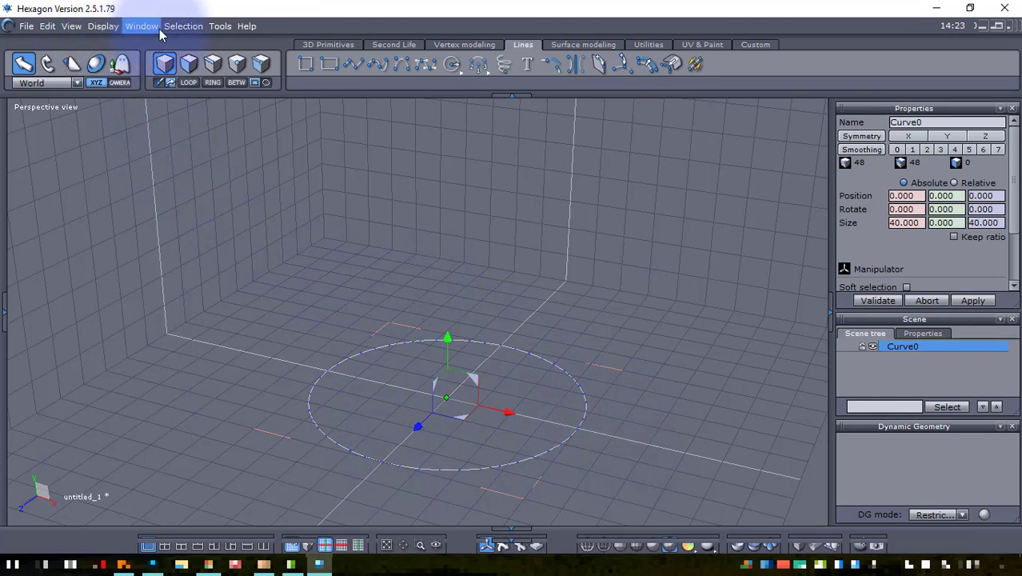
Select every second point of Curve0 using Select '1 over n' with value 2
click(185, 26)
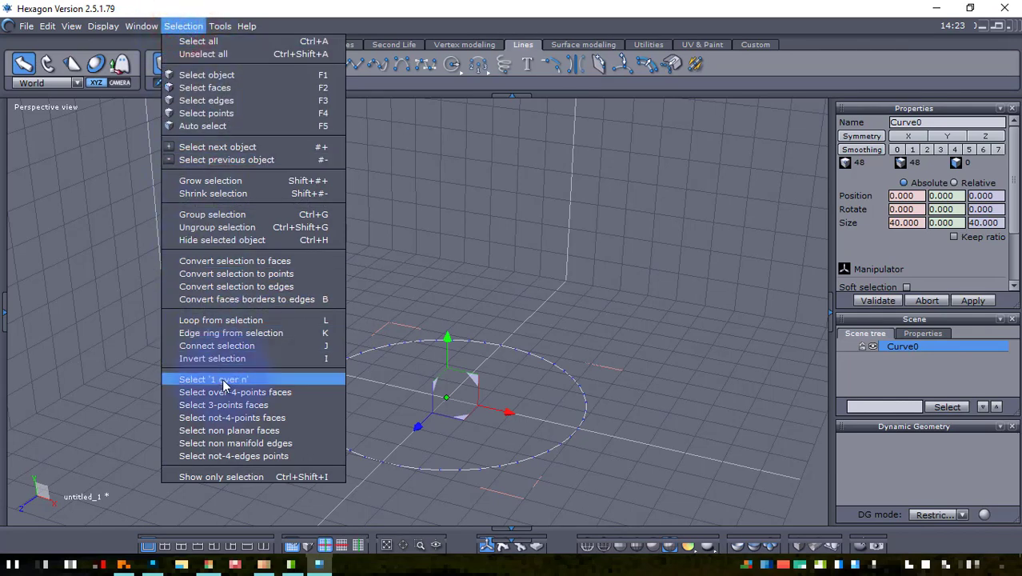
click(222, 379)
click(908, 201)
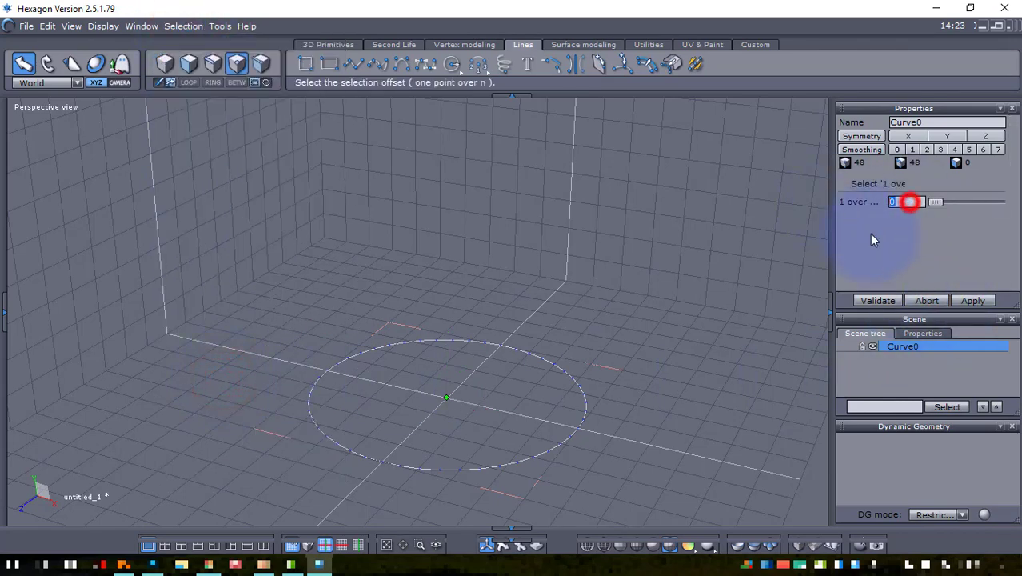
text(2)
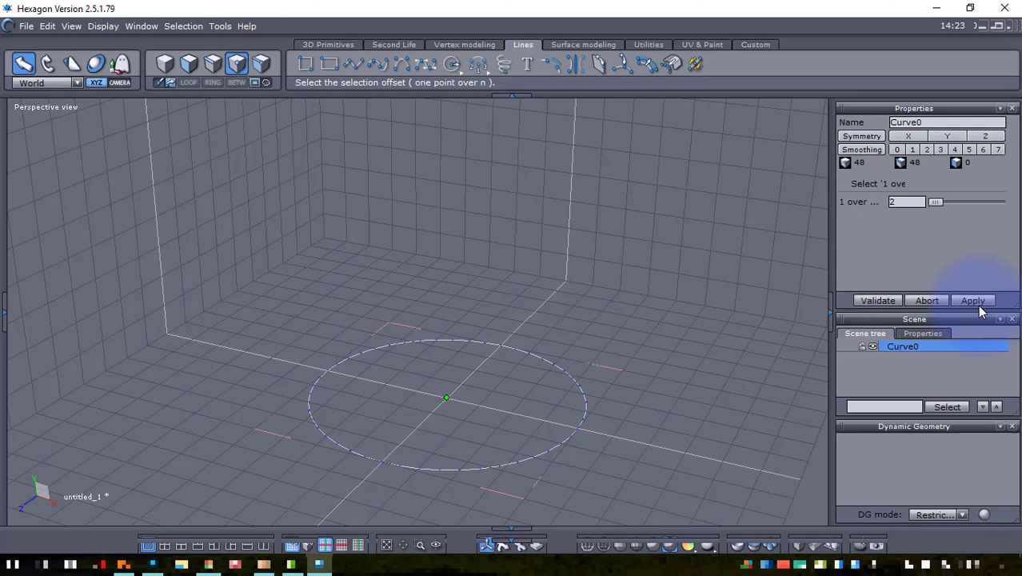
click(976, 303)
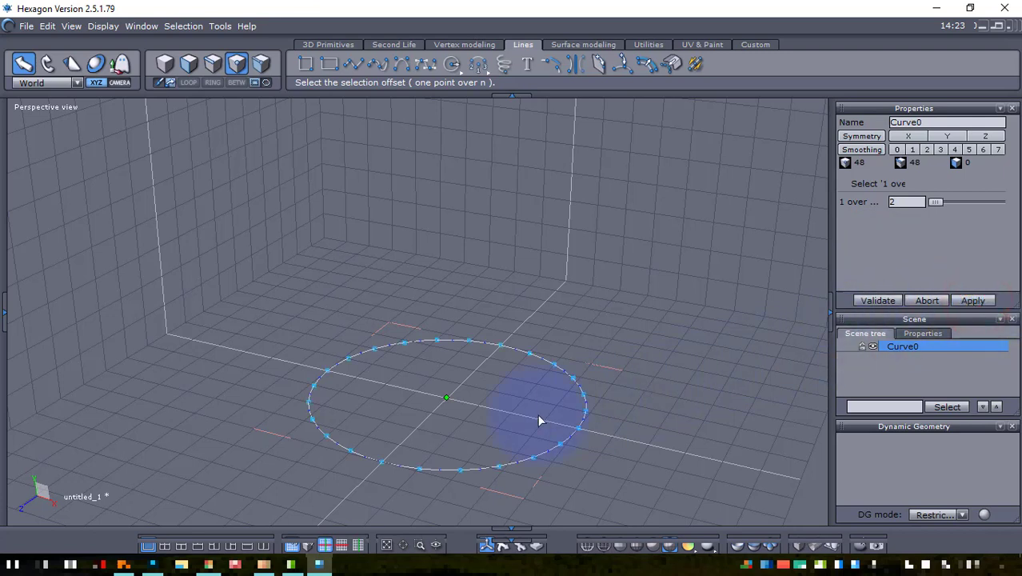
click(77, 70)
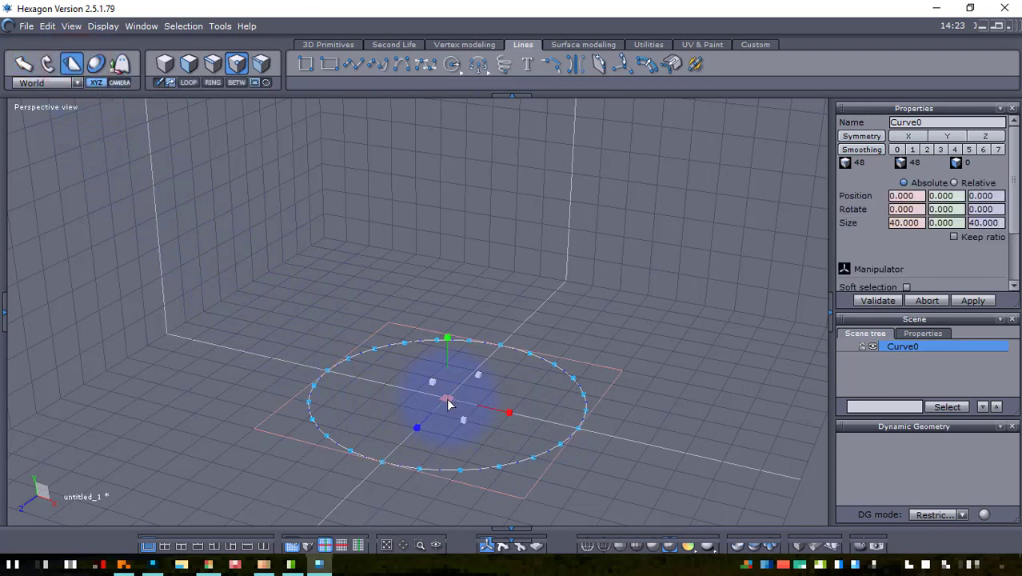
Scale the alternate points to 35 × 35 for a star outline, then deselect
drag(447, 404, 432, 420)
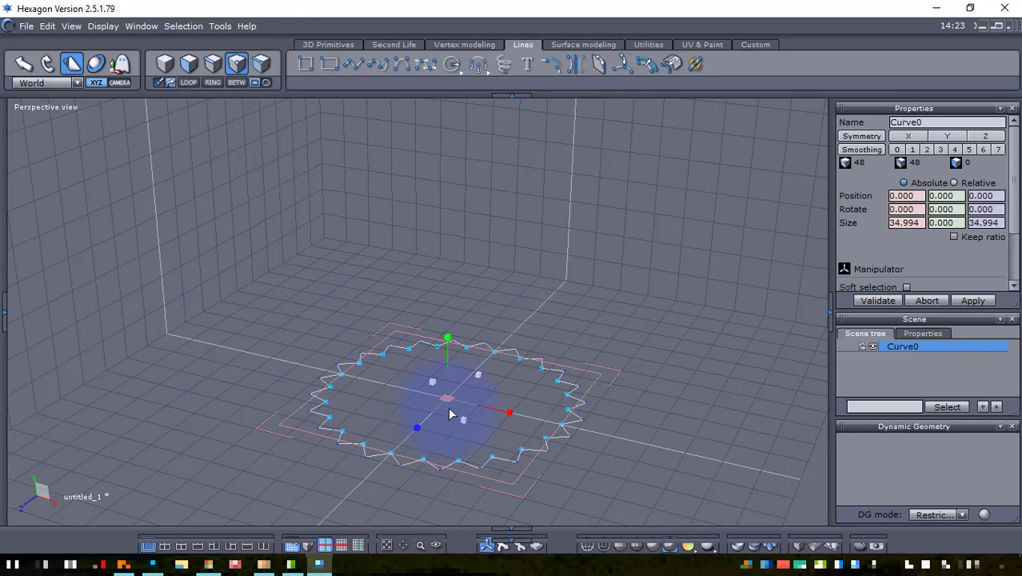
double_click(912, 223)
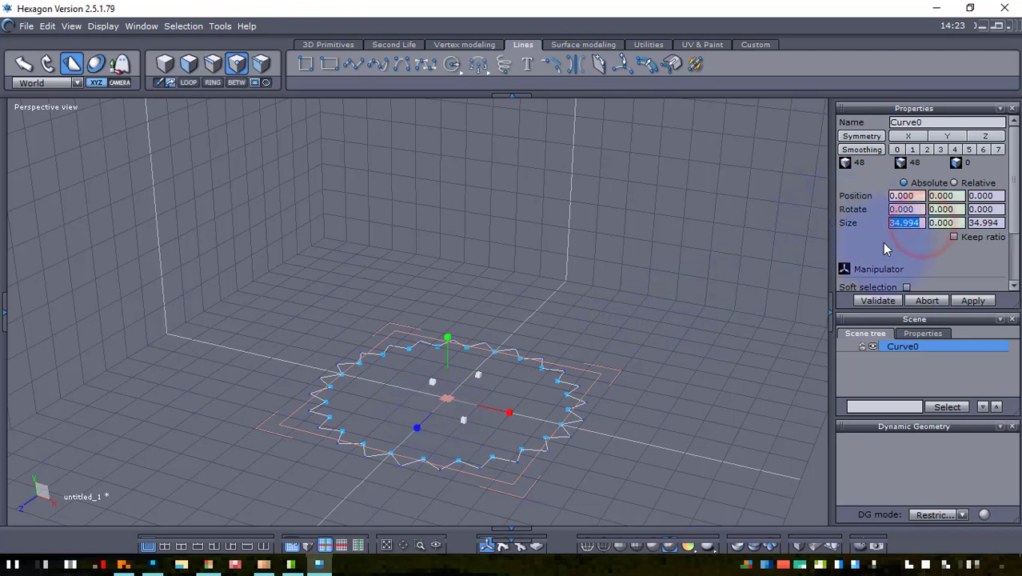
text(35)
key(Tab)
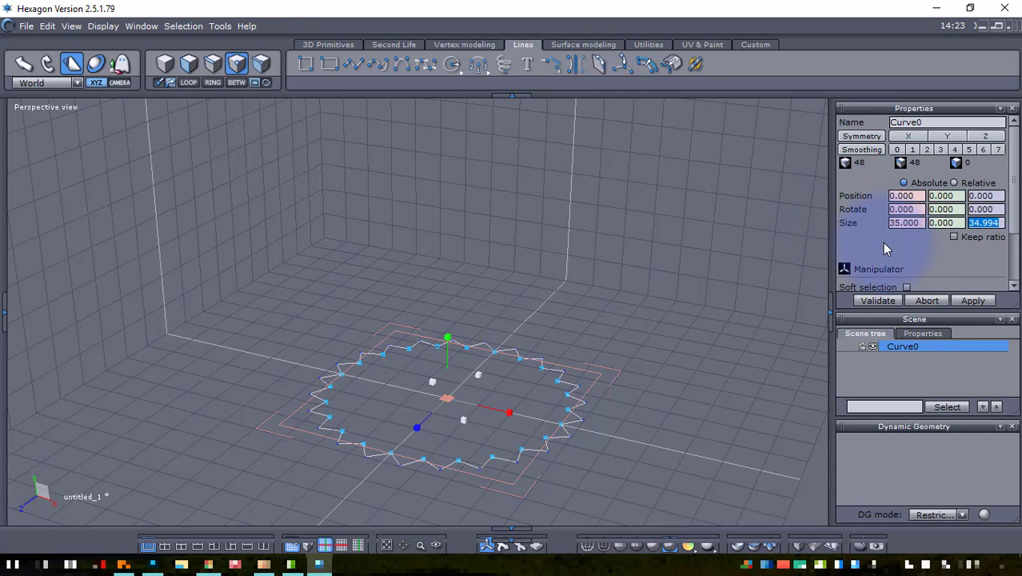
text(35)
click(971, 303)
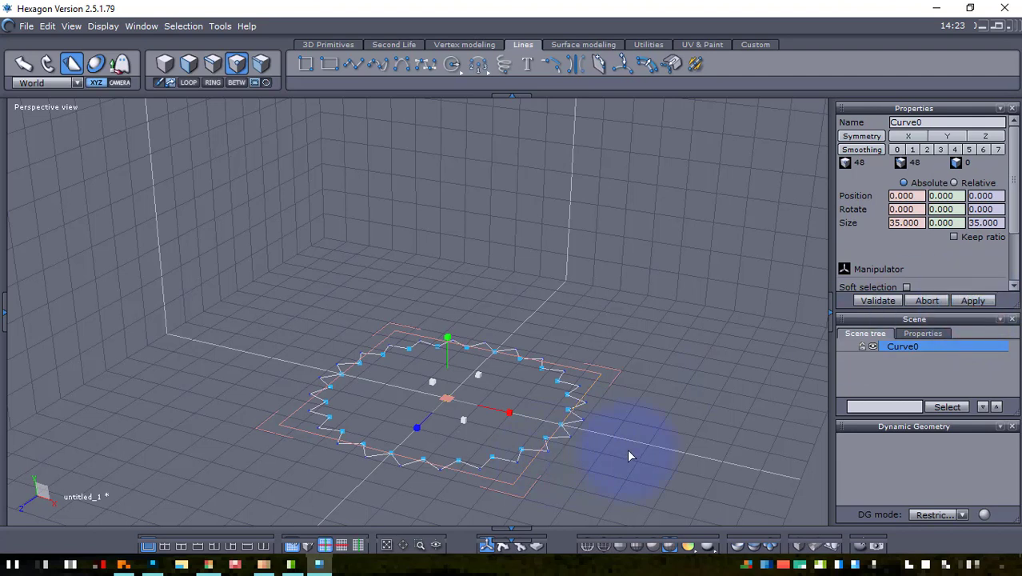
click(24, 66)
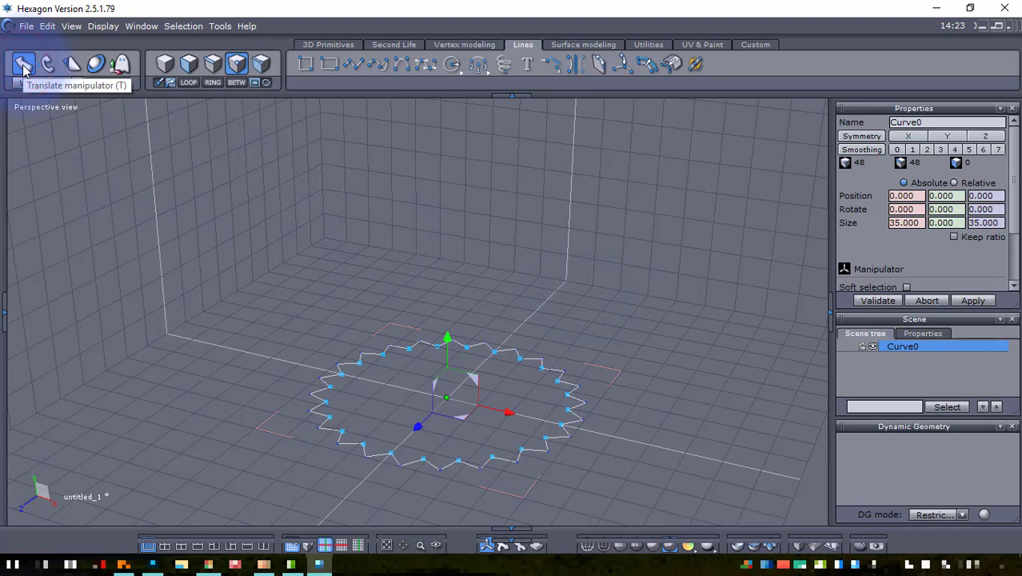
click(664, 389)
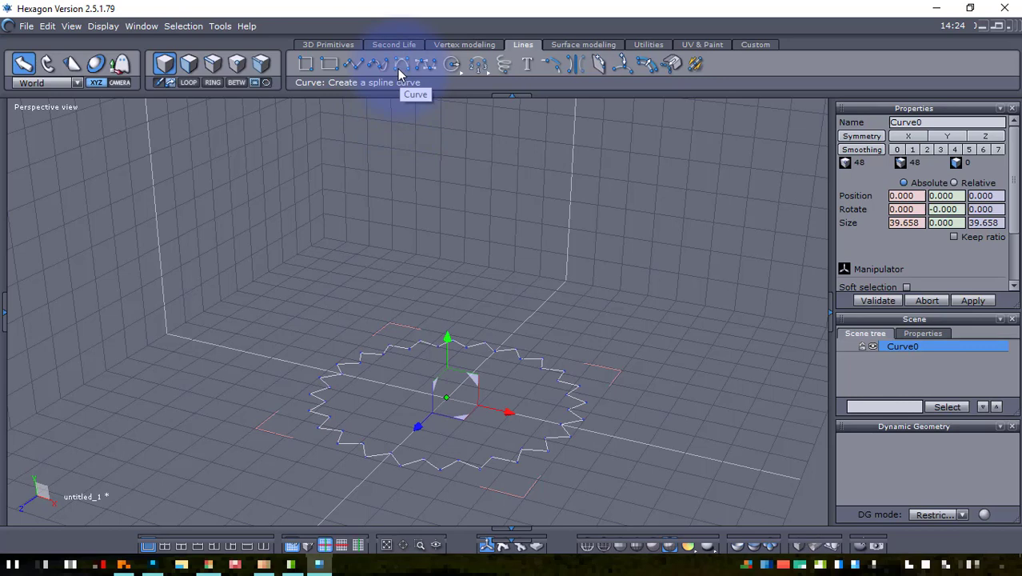
From Left view, draw a spline Curve2 rising upward from the star profile's edge
click(71, 26)
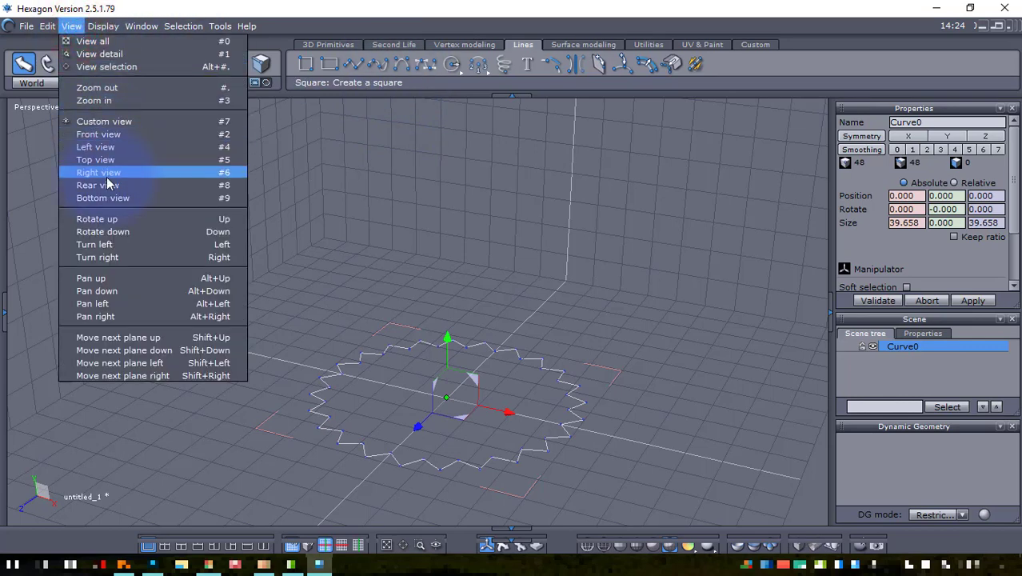
click(108, 149)
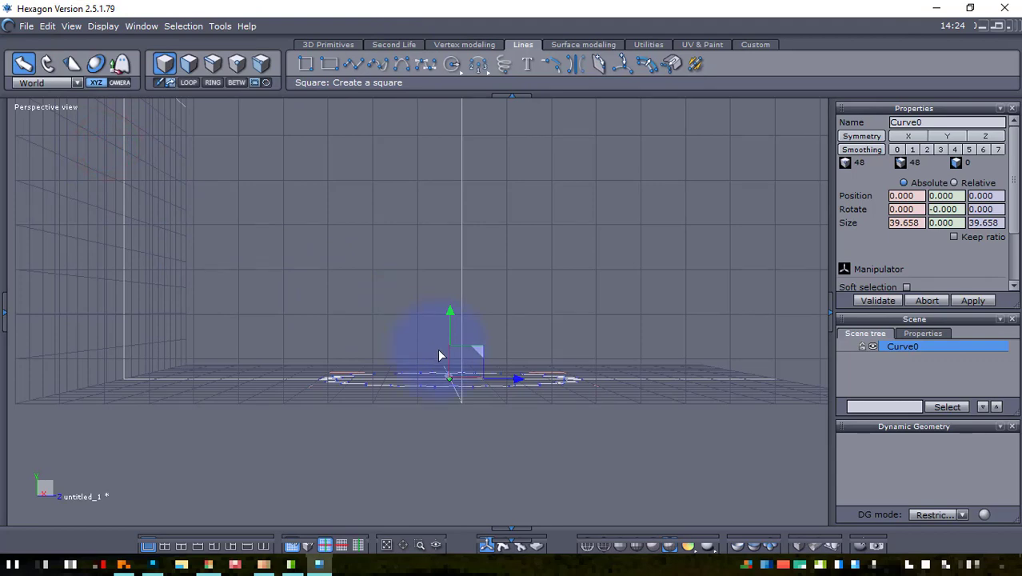
middle_drag(438, 348, 431, 419)
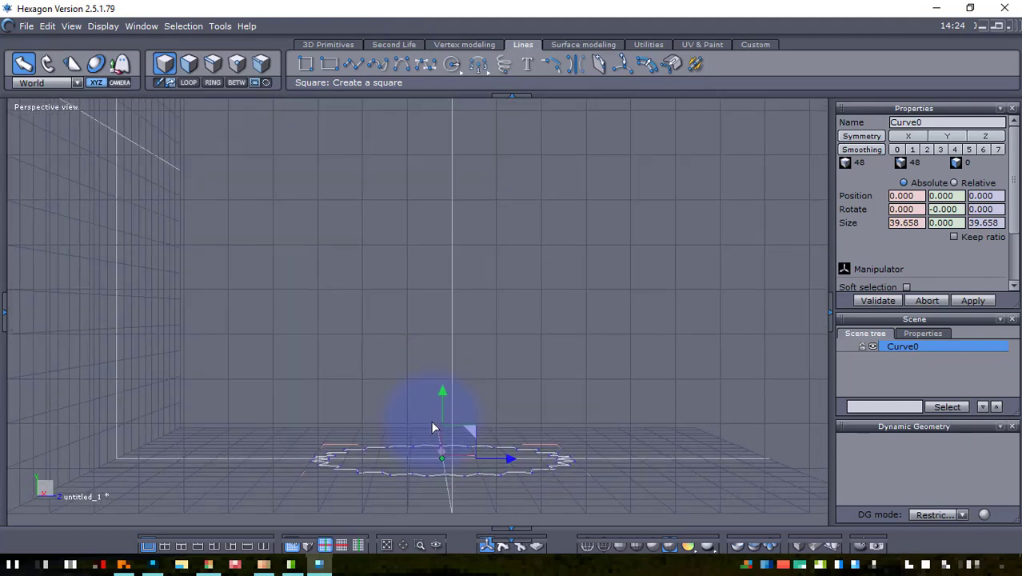
click(401, 64)
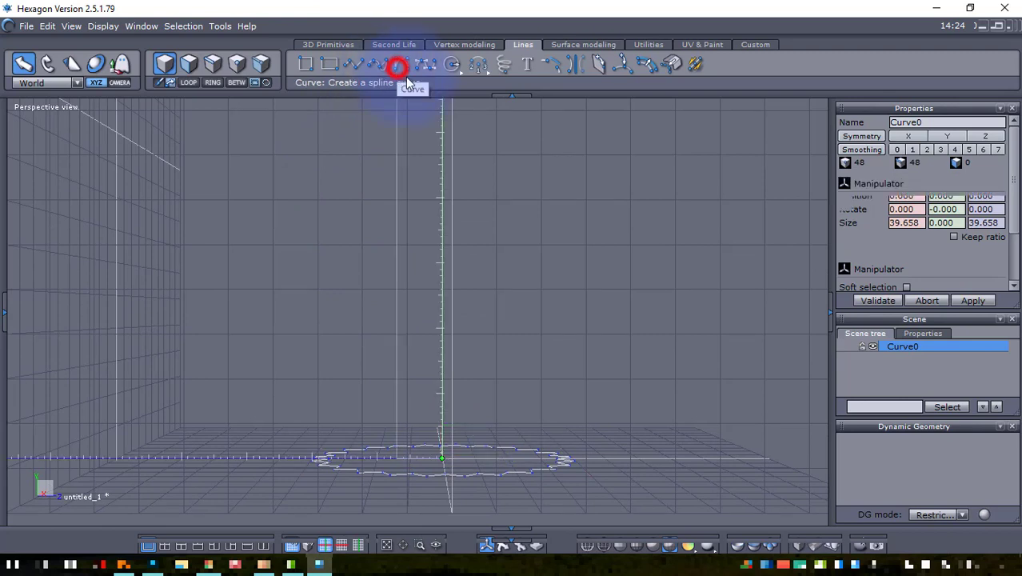
click(560, 456)
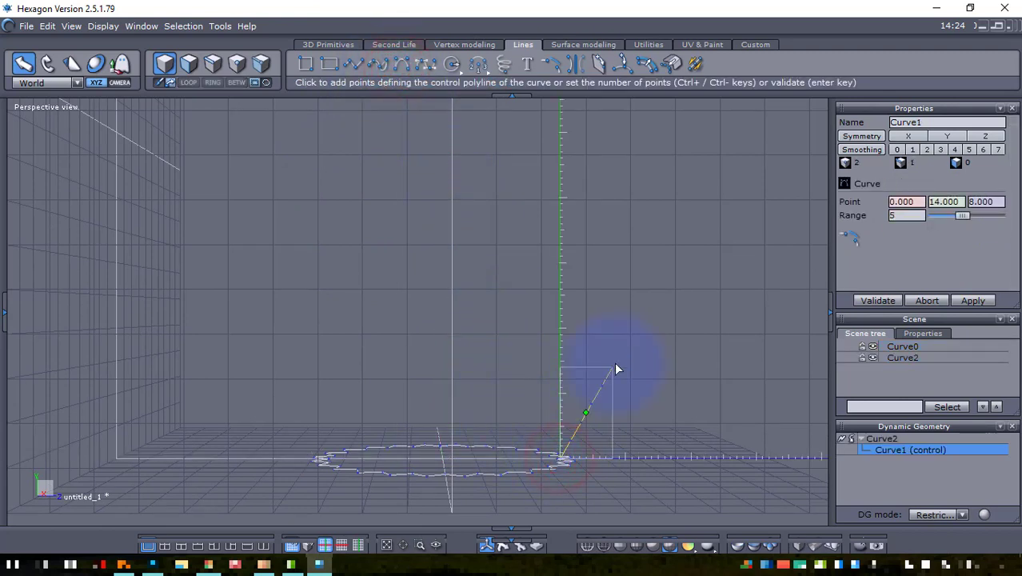
click(632, 286)
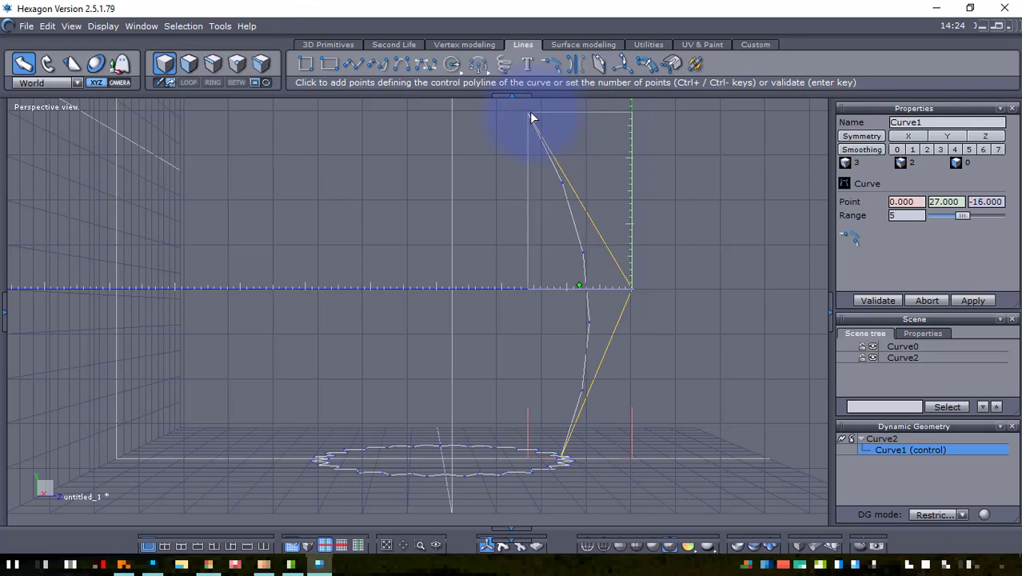
click(531, 113)
click(531, 114)
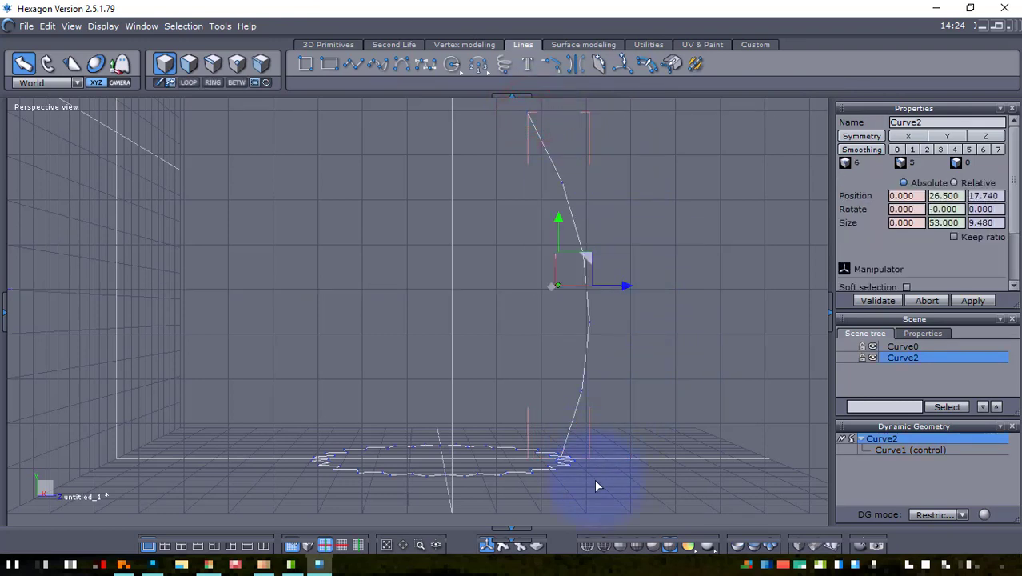
middle_drag(698, 455, 331, 475)
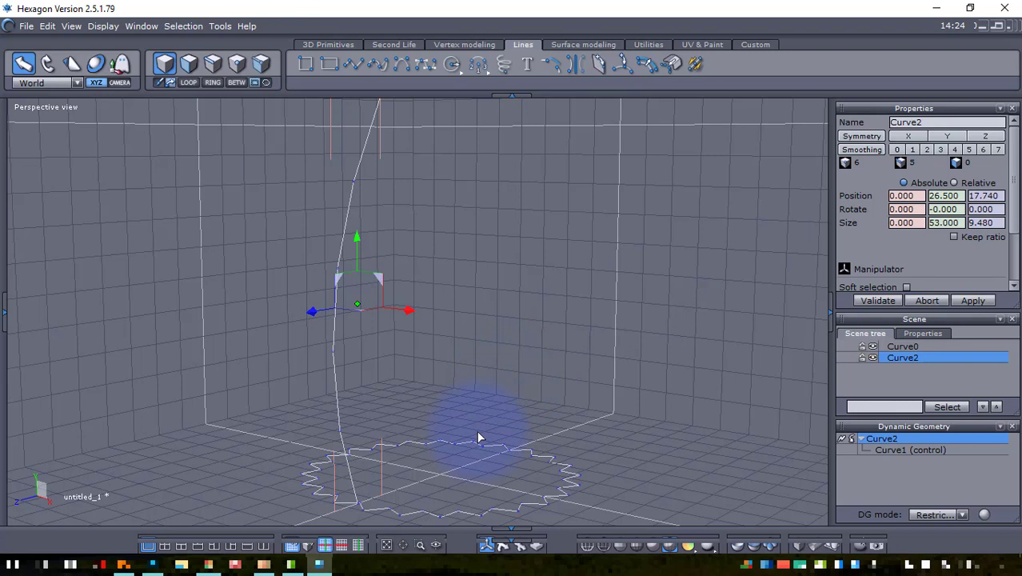
Set the side curve's height to 50 and vertical position to 25, then reposition it
click(953, 223)
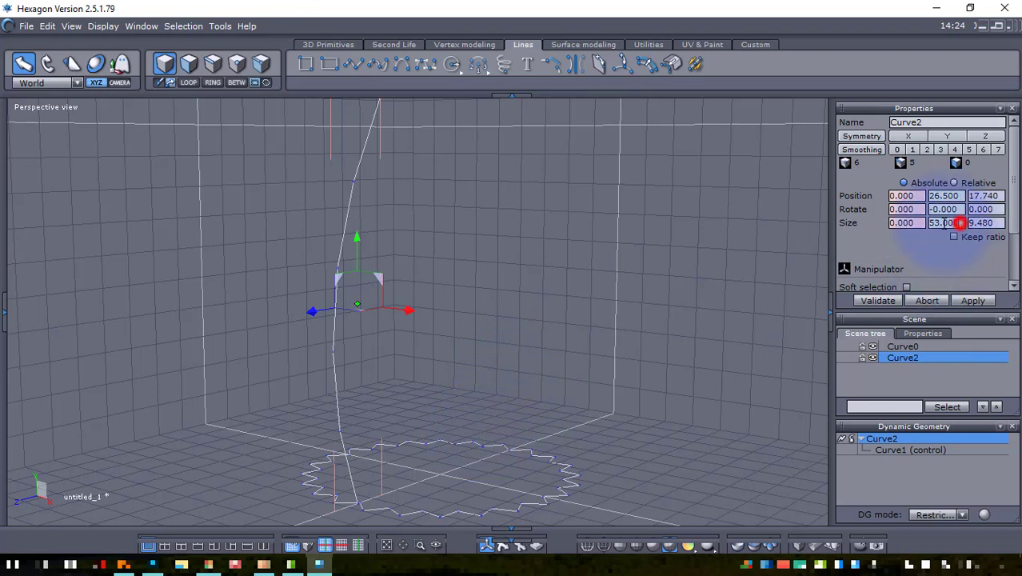
text(50)
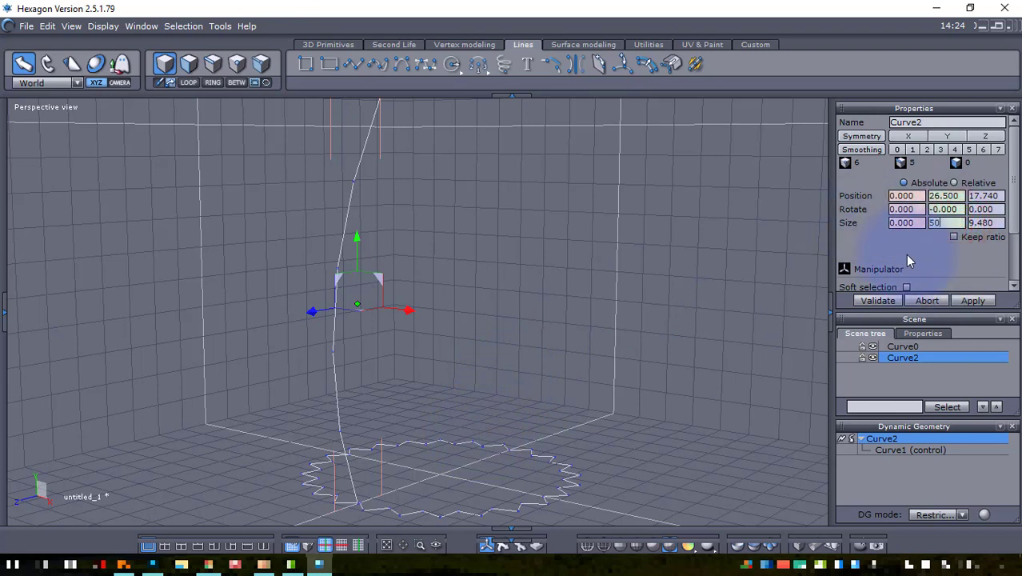
key(Tab)
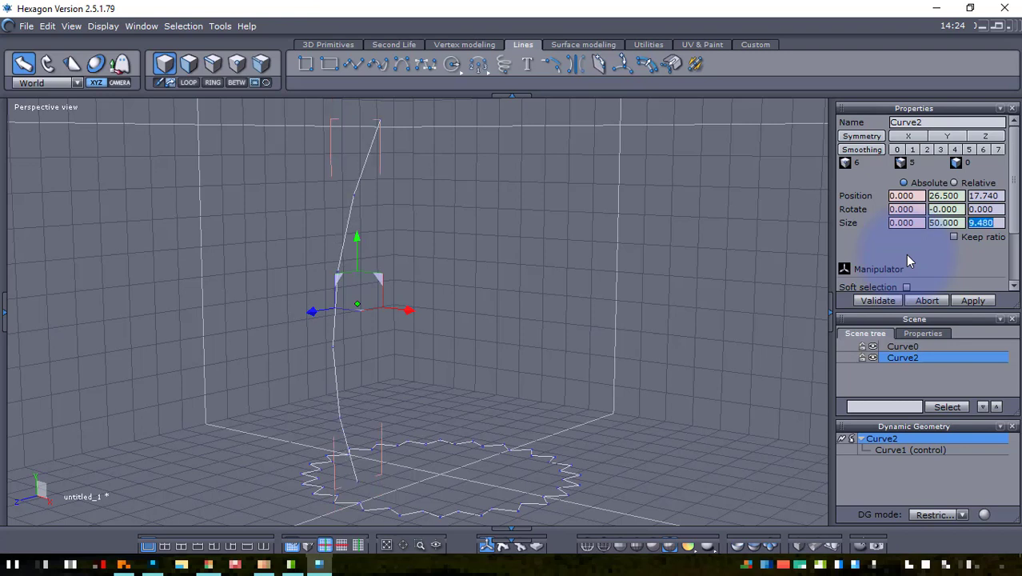
click(956, 195)
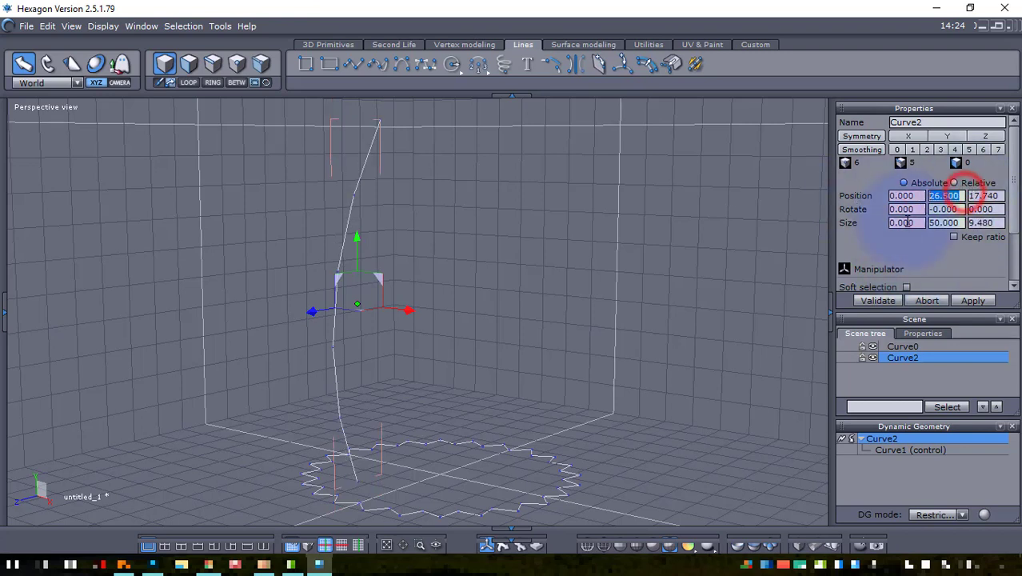
text(25)
key(Tab)
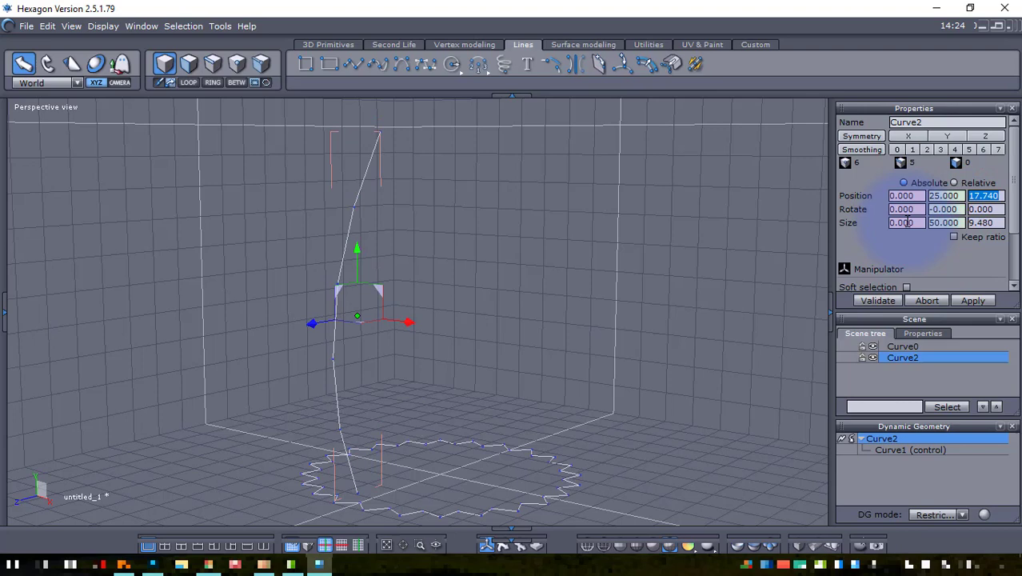
click(614, 445)
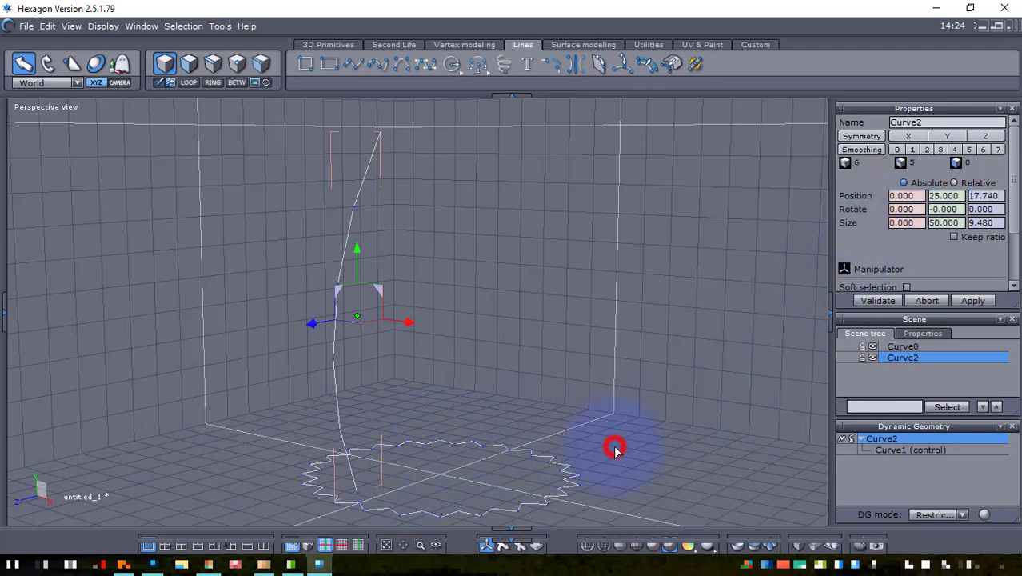
middle_drag(614, 444, 593, 412)
drag(353, 230, 408, 241)
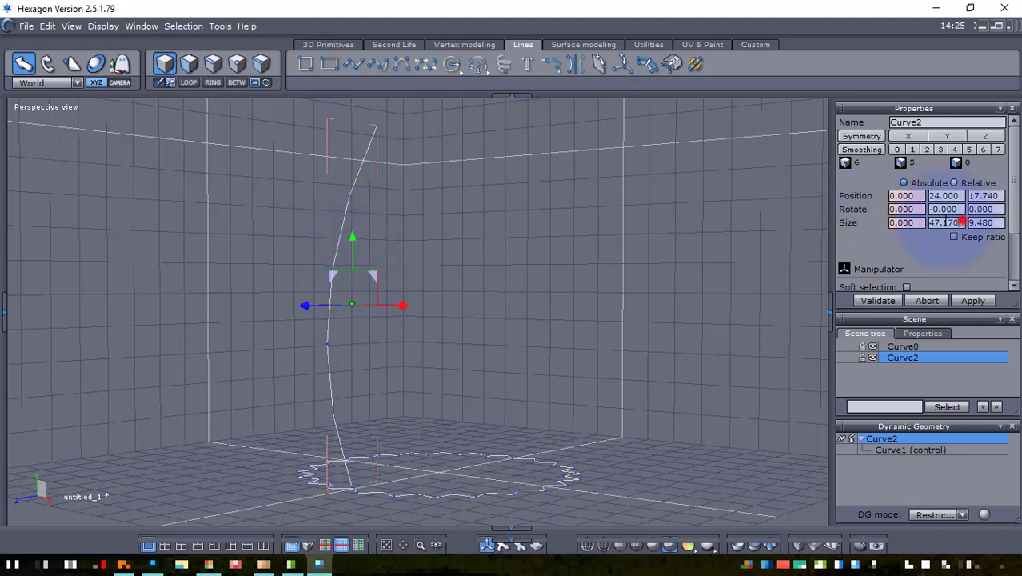
Reset the curve height to 50, stretch it upward, and select the star base Curve0
click(944, 222)
text(50)
key(Tab)
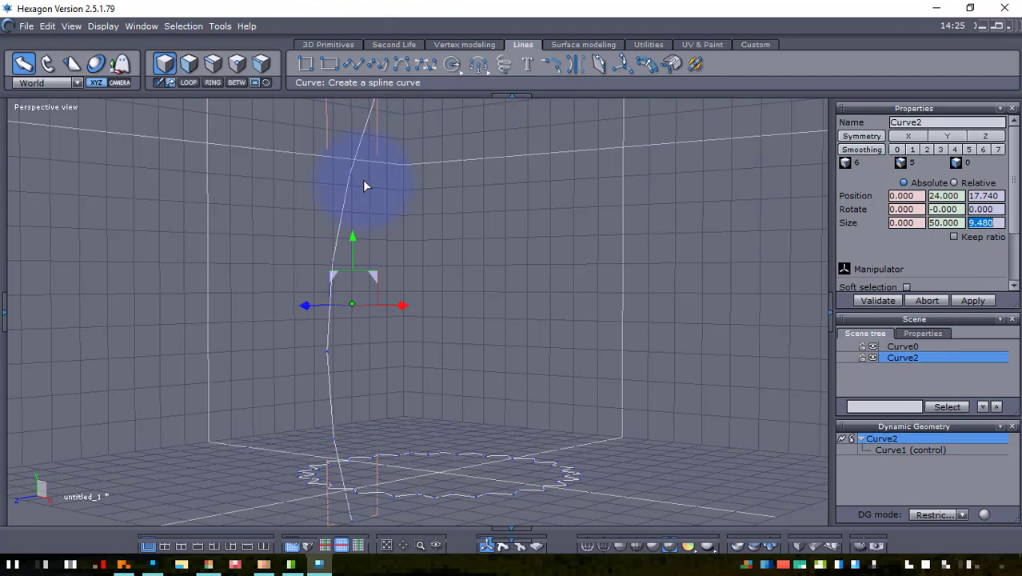
drag(356, 236, 355, 207)
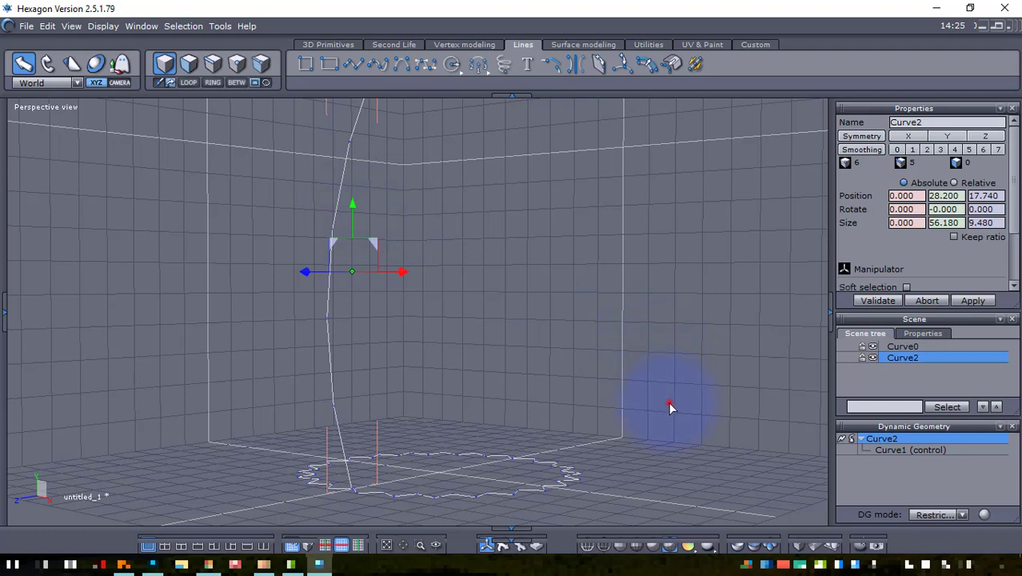
right_drag(668, 403, 472, 461)
click(472, 461)
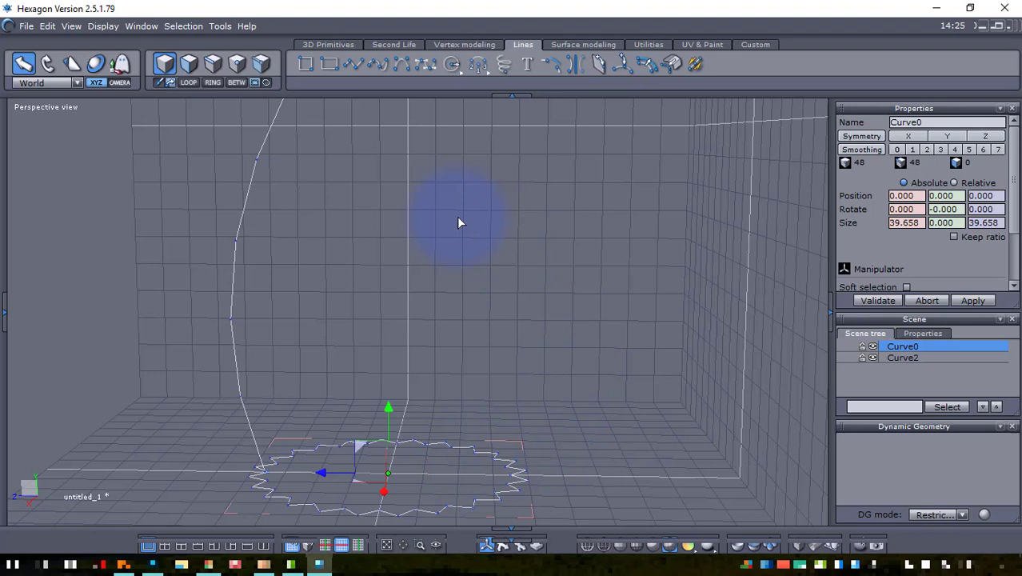
Sweep the star section along Curve2 with Extrude/Sweep to create Form0, then select it
click(557, 46)
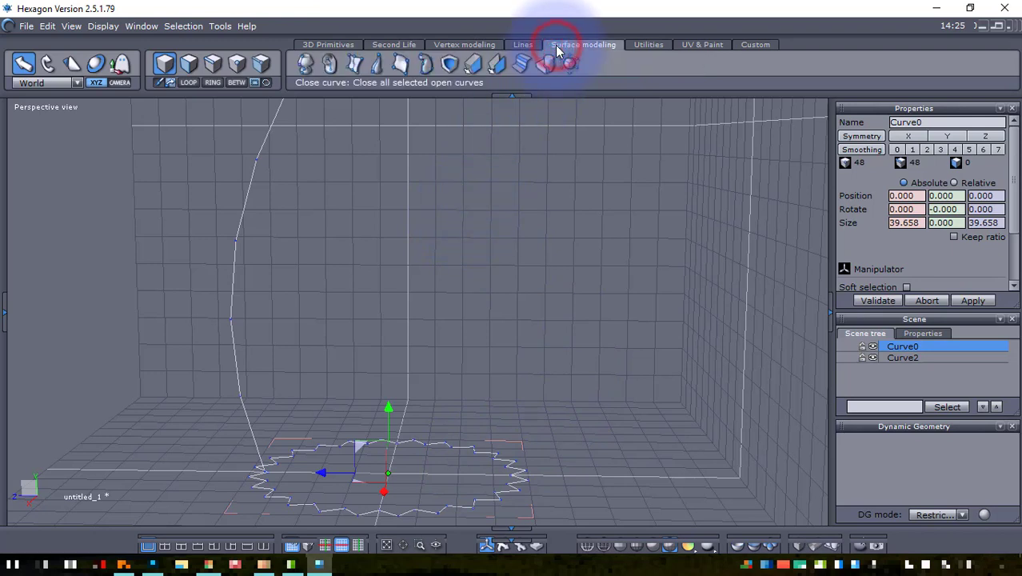
click(306, 64)
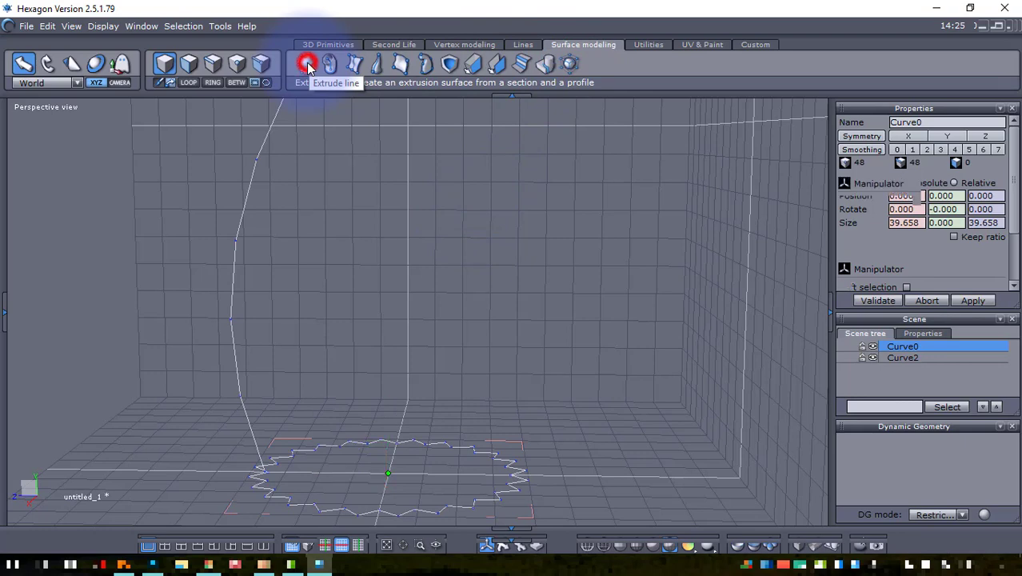
click(270, 134)
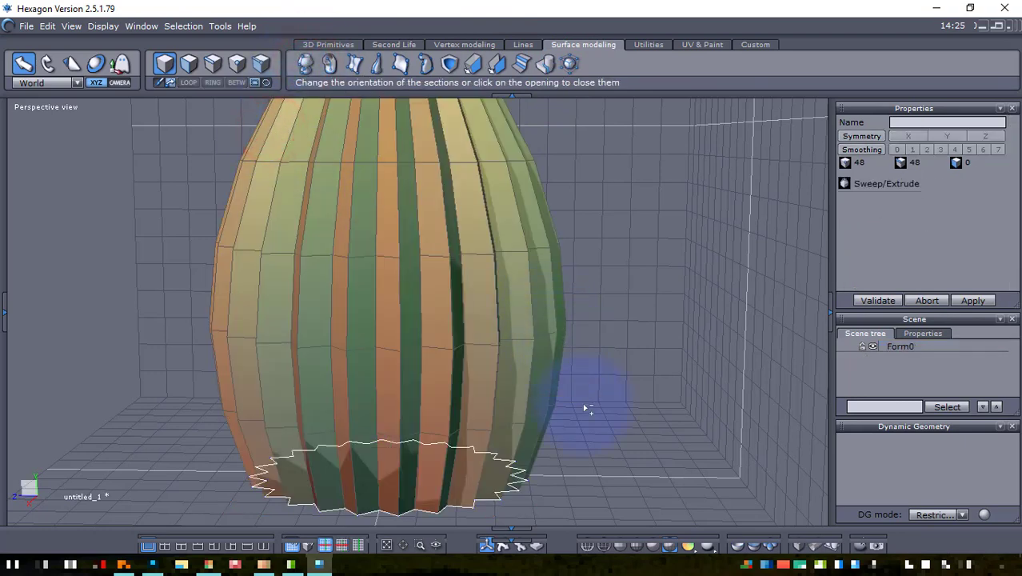
scroll(584, 408, down, 5)
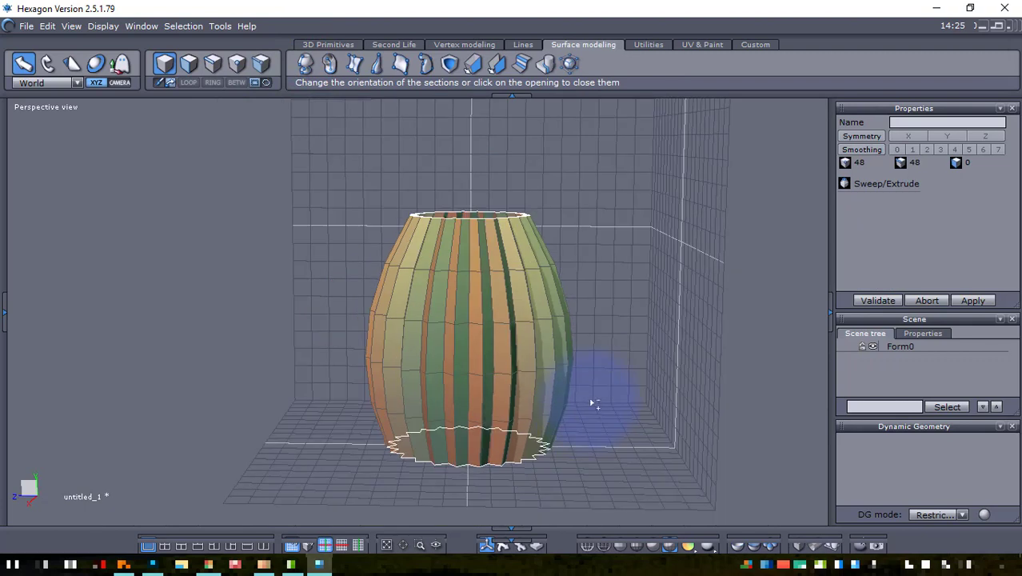
right_click(626, 359)
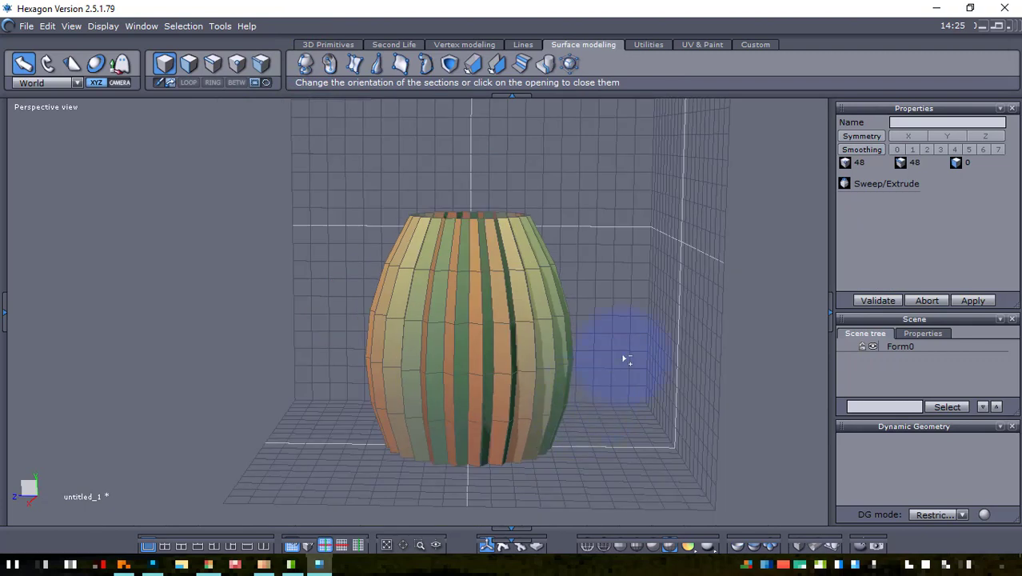
click(495, 359)
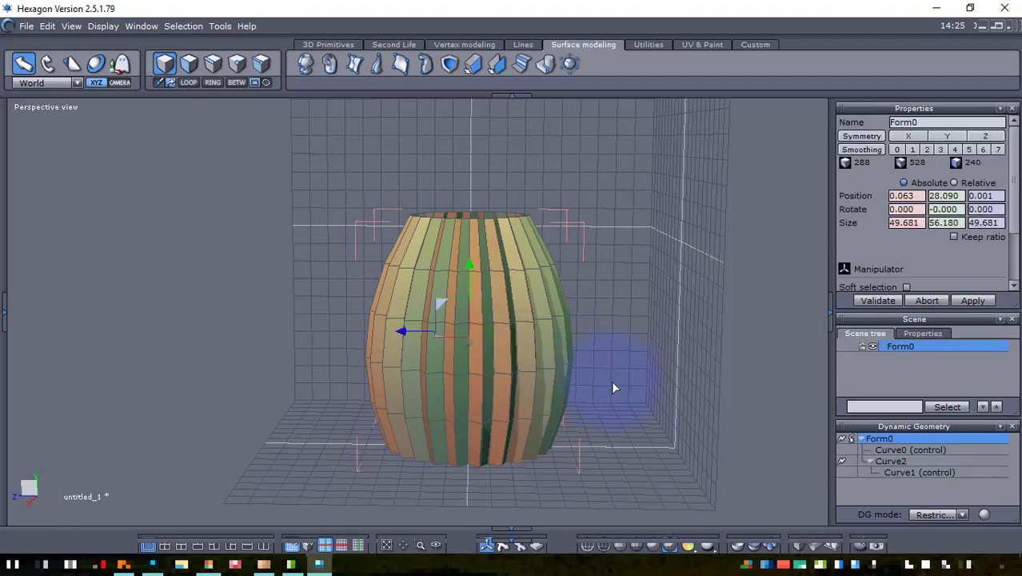
Collapse Form0's history and cap its bottom opening with the Close tool
right_drag(618, 462, 616, 296)
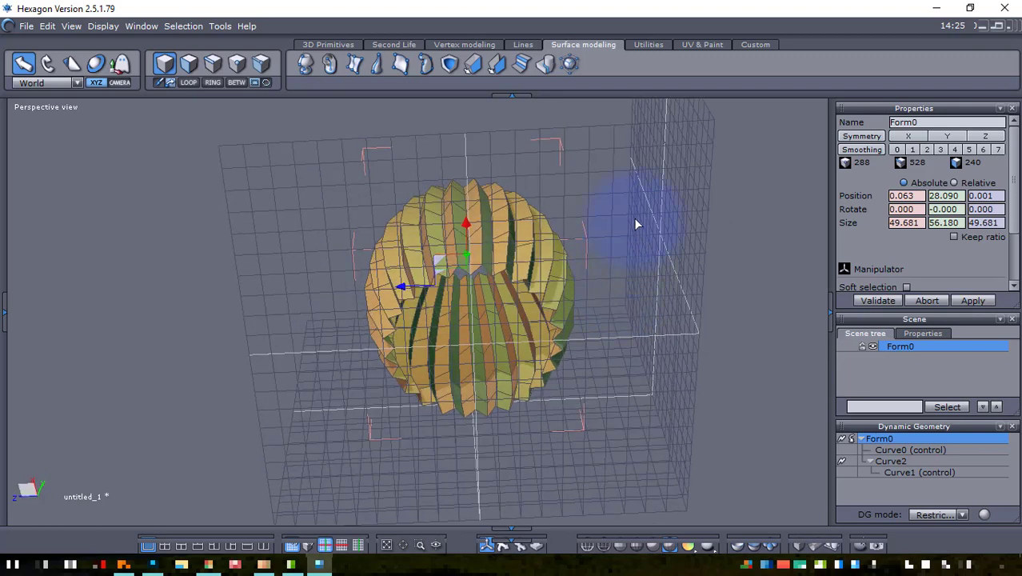
click(486, 45)
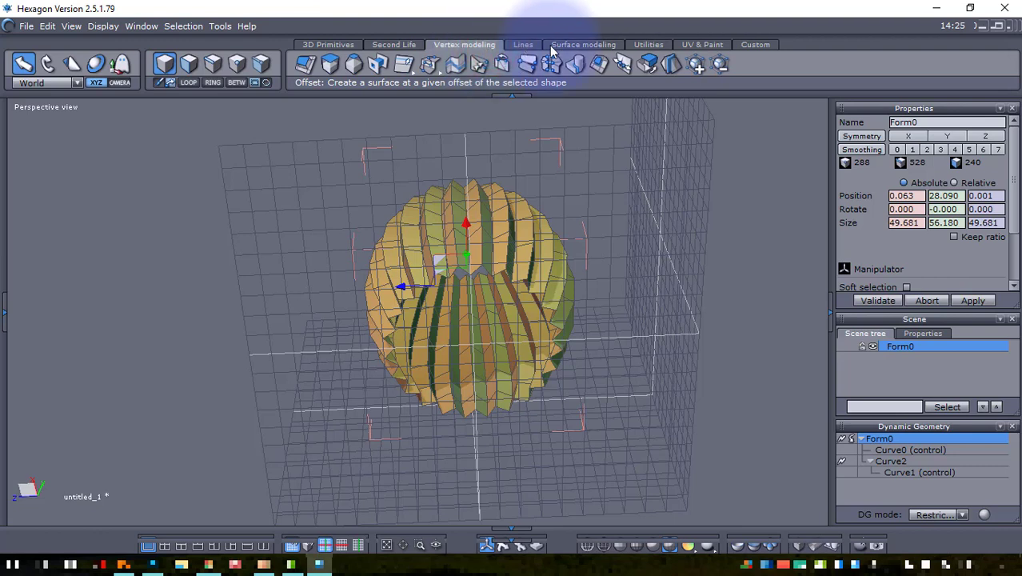
click(602, 69)
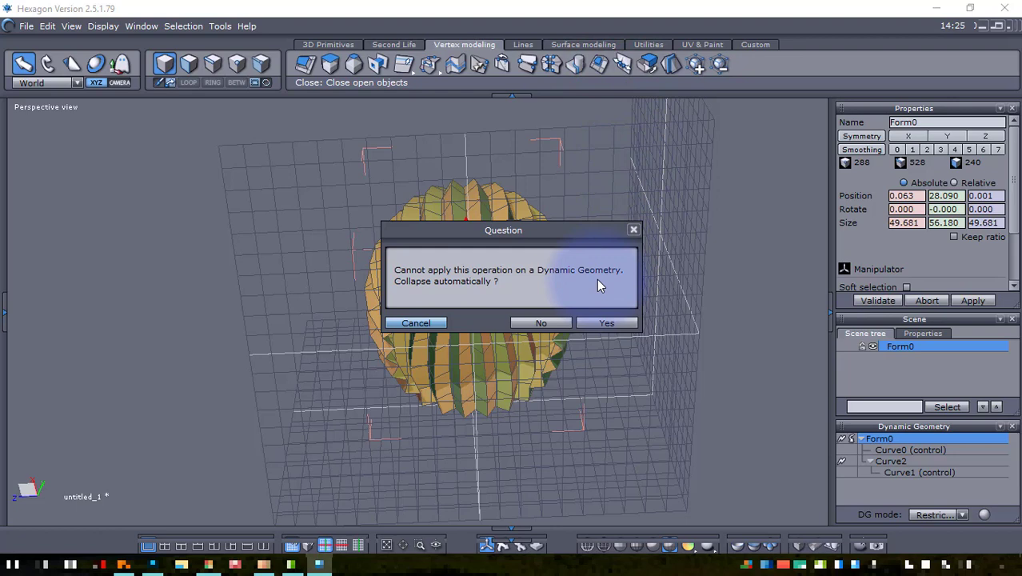
click(602, 323)
click(518, 346)
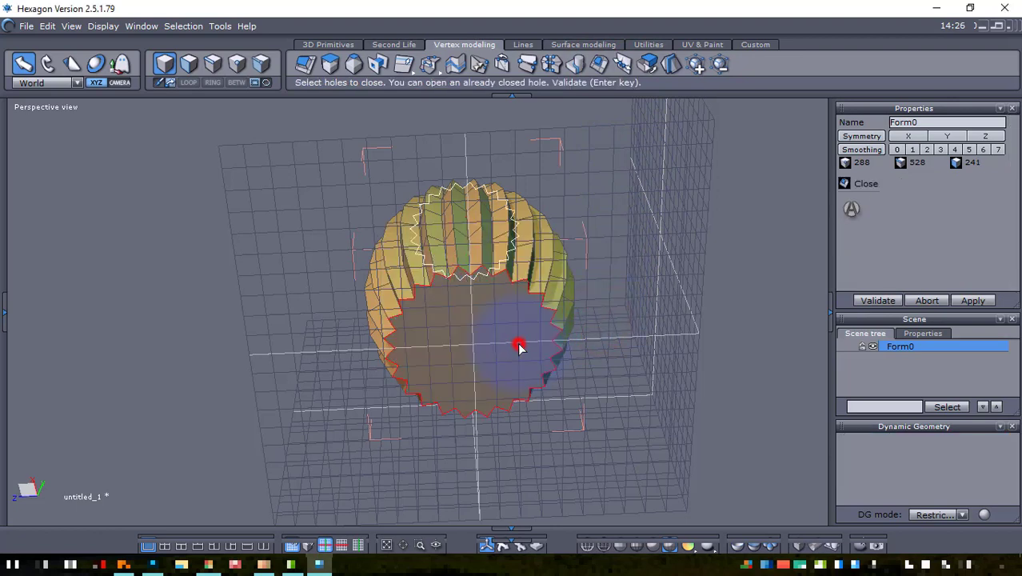
click(650, 329)
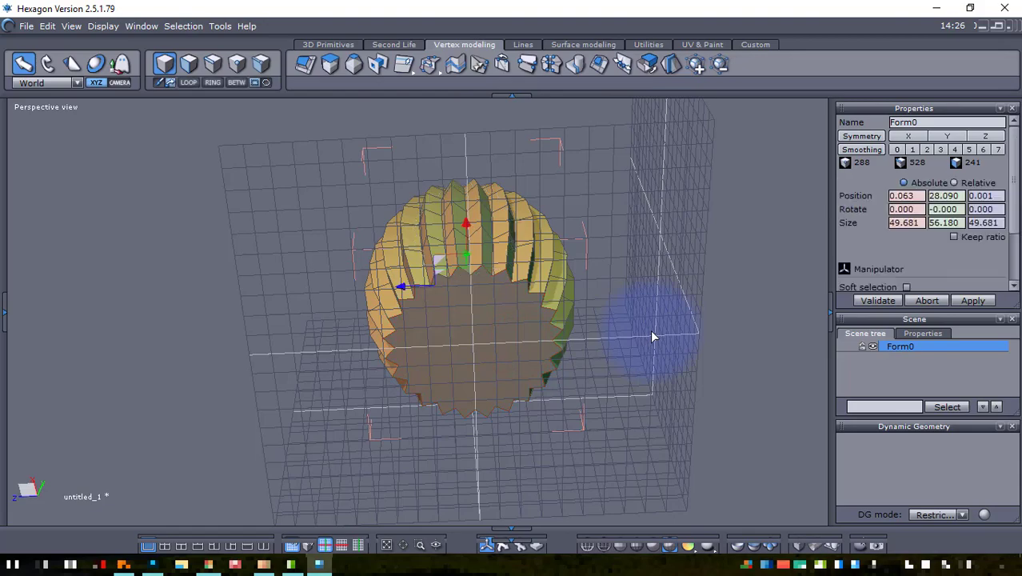
right_drag(648, 347, 668, 457)
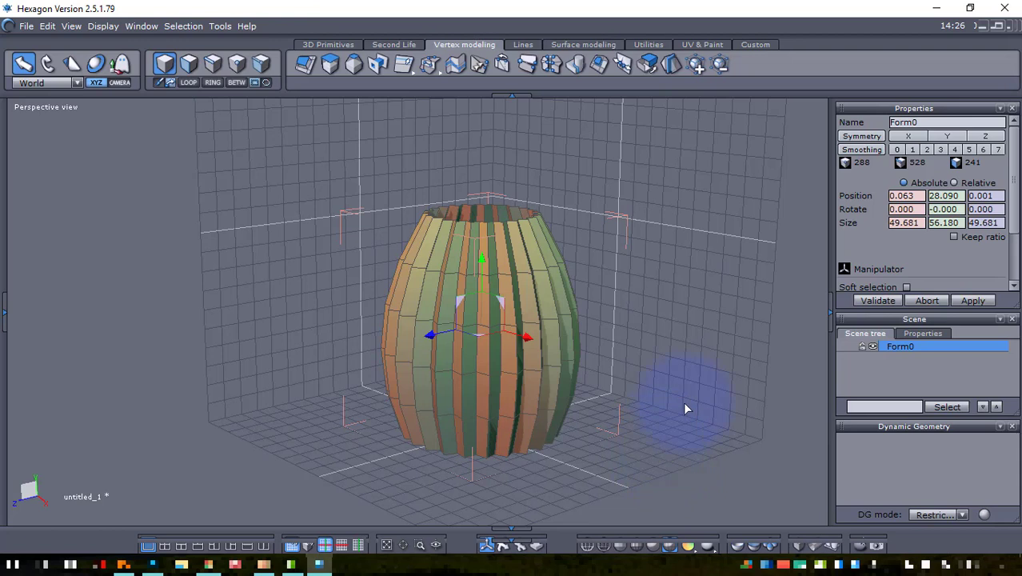
Apply a Twister deformer to the vase with a Max angle of 50
click(658, 45)
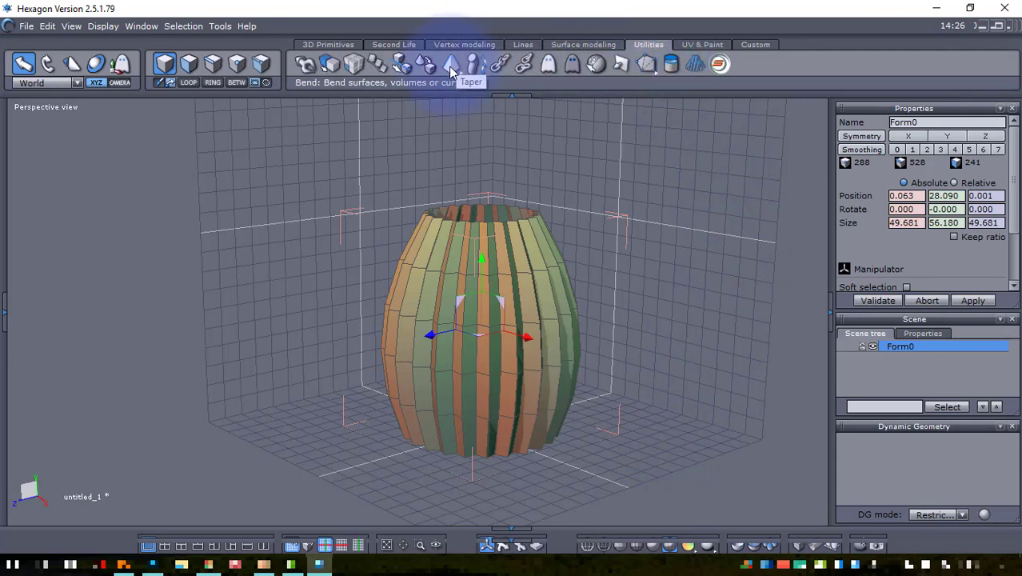
drag(450, 70, 451, 140)
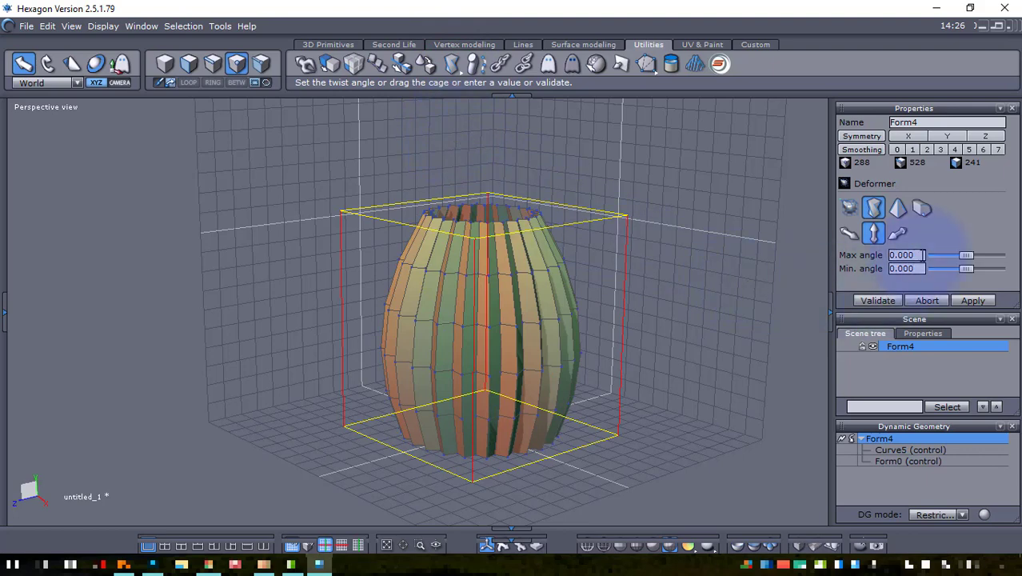
click(924, 254)
text(5)
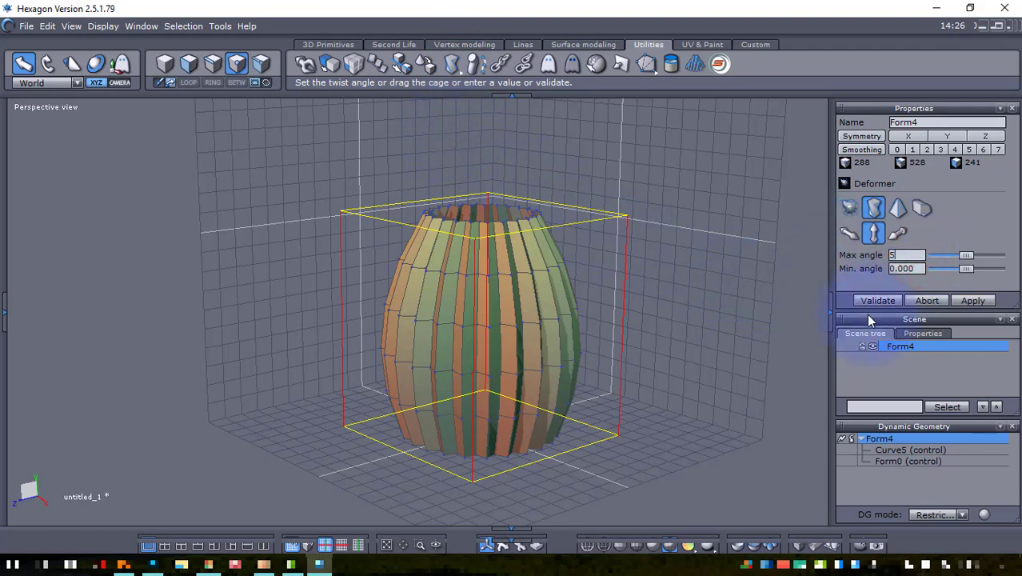
text(0)
key(Tab)
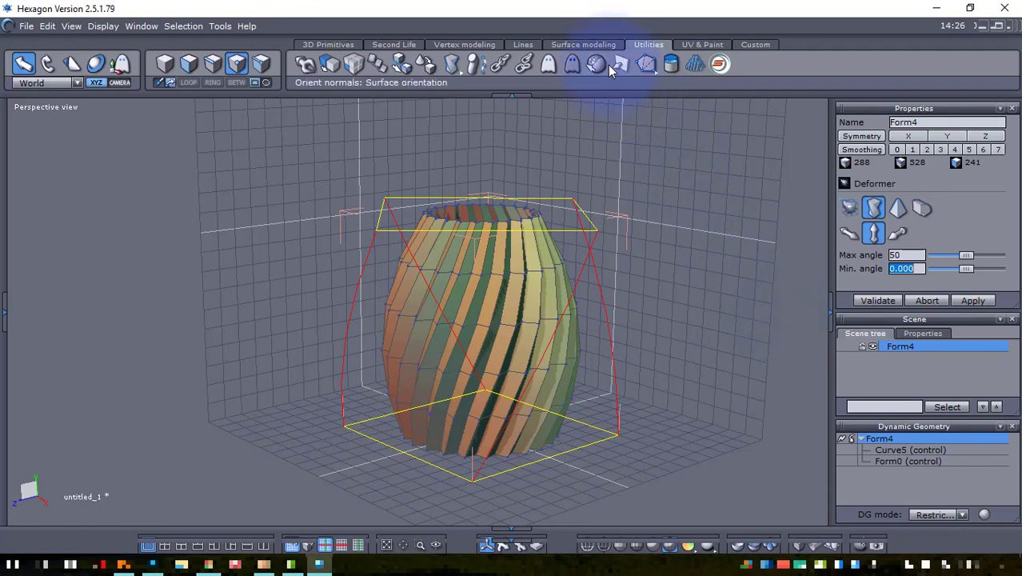
Give the twisted vase Form4 a wall Thickness of 2, built toward the inside
click(594, 45)
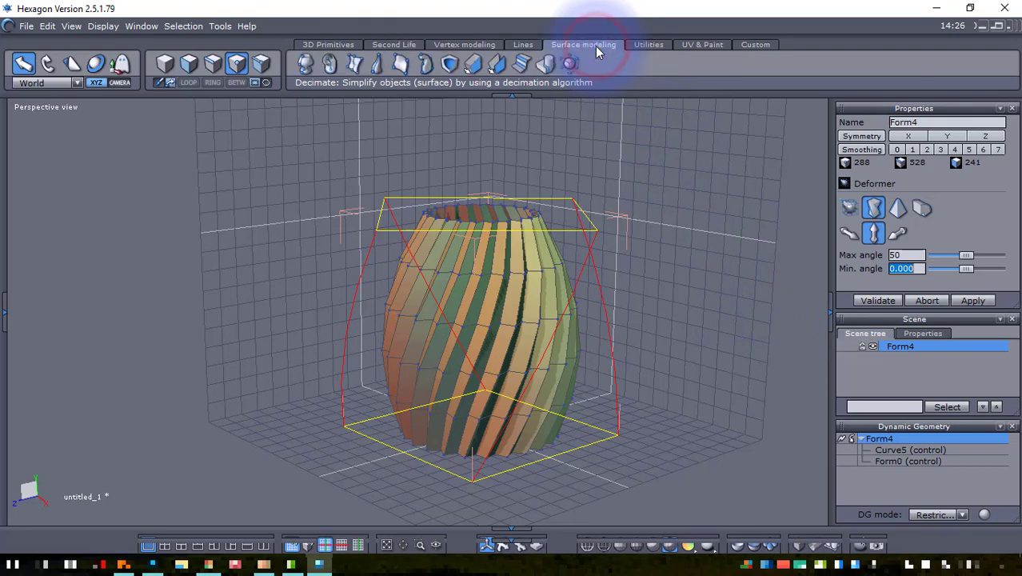
click(474, 65)
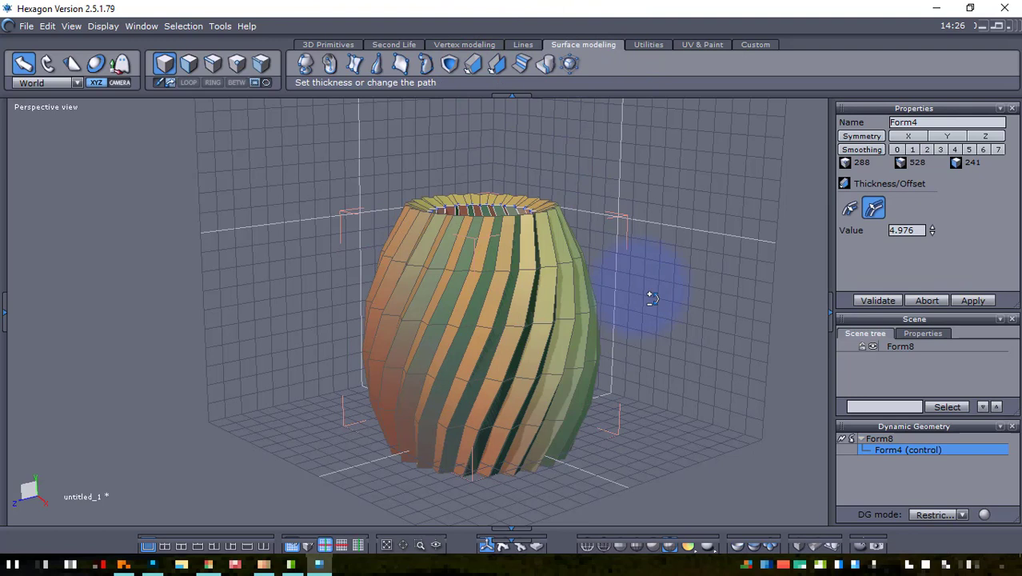
click(854, 212)
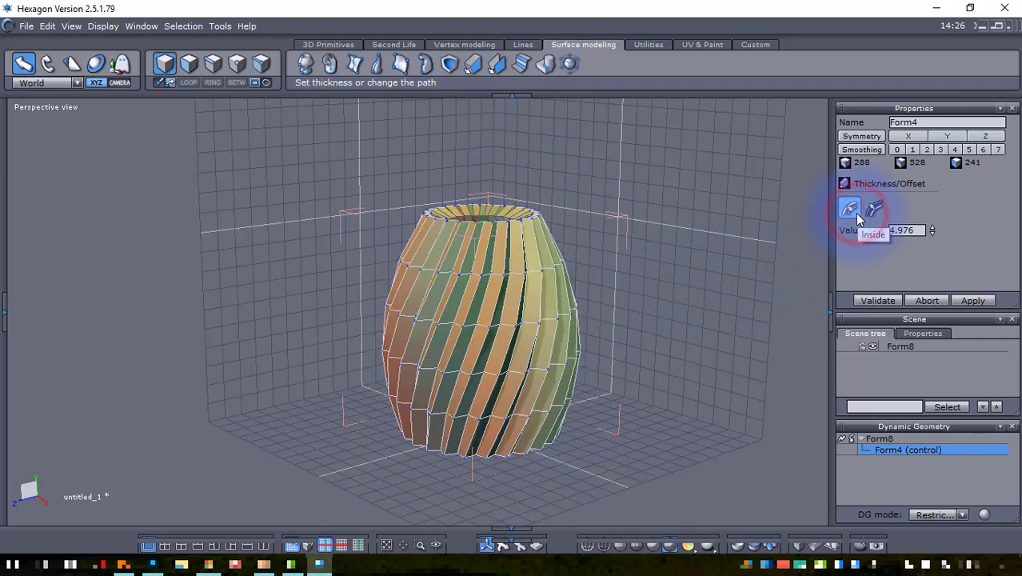
double_click(911, 231)
text(2)
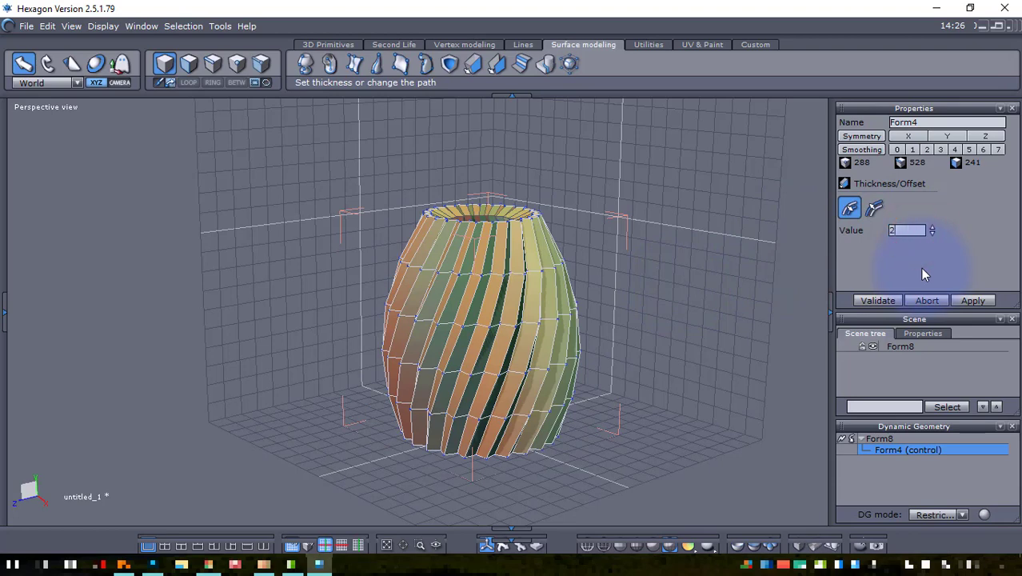
key(Return)
scroll(589, 273, up, 3)
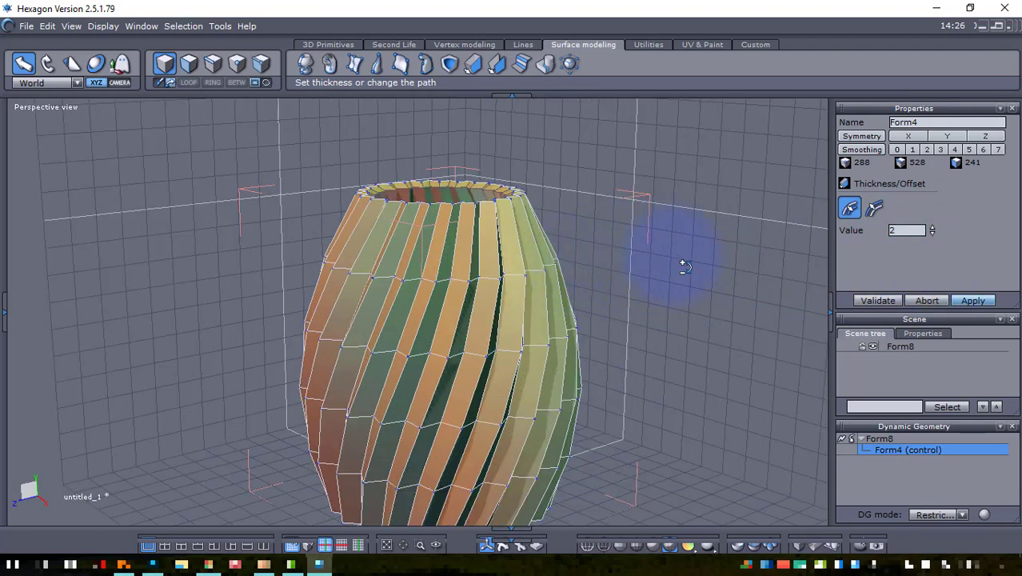
right_drag(629, 497, 613, 424)
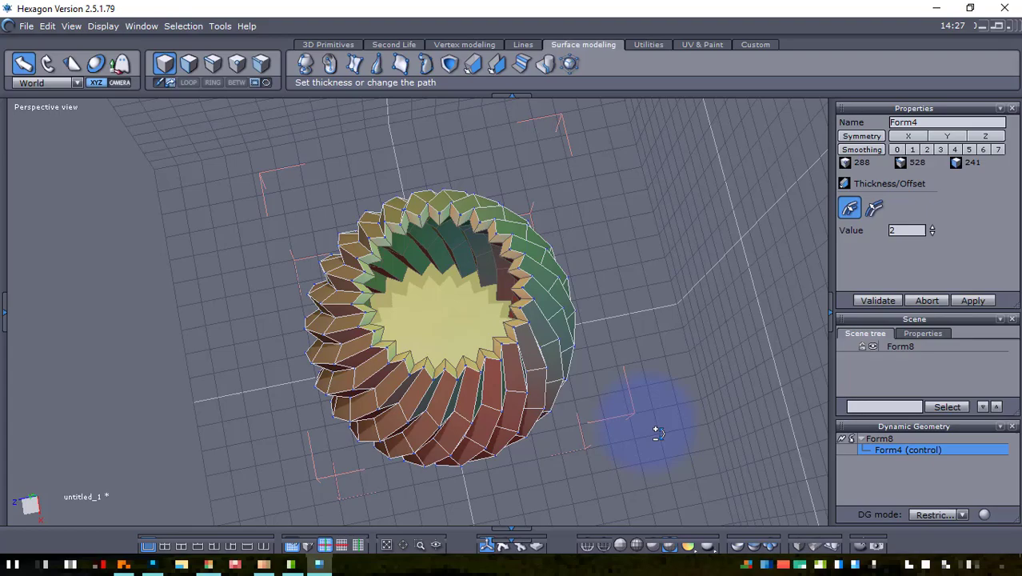
middle_drag(657, 433, 790, 329)
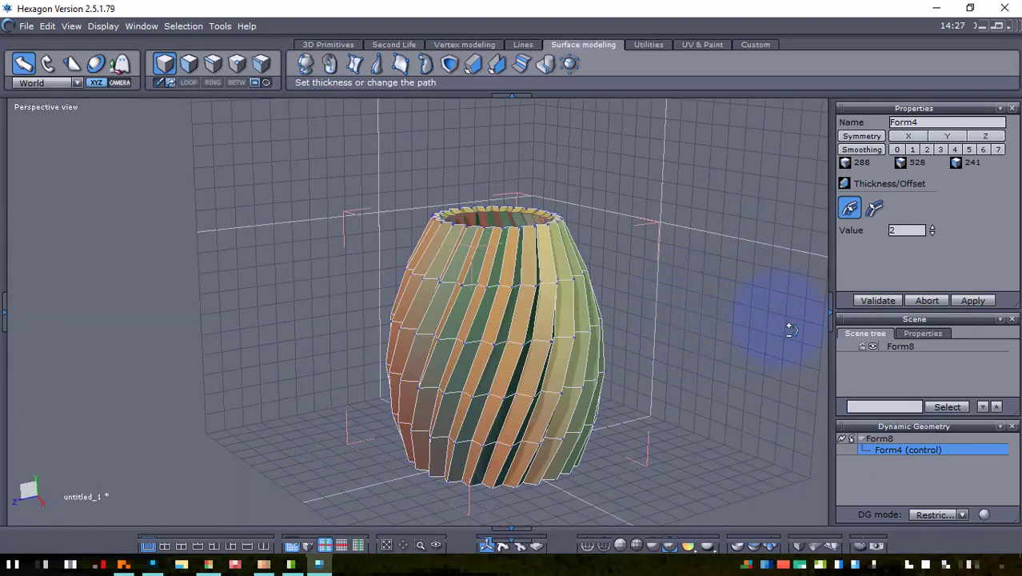
Validate the thickened shell as Form8, then orbit and zoom down into its open top
click(972, 302)
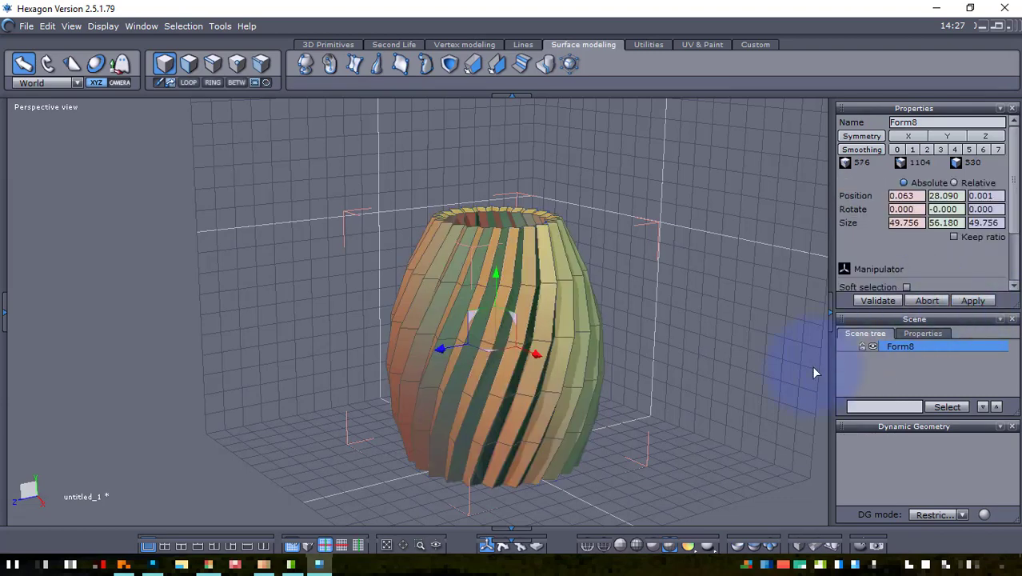
drag(677, 403, 725, 411)
middle_drag(705, 406, 679, 393)
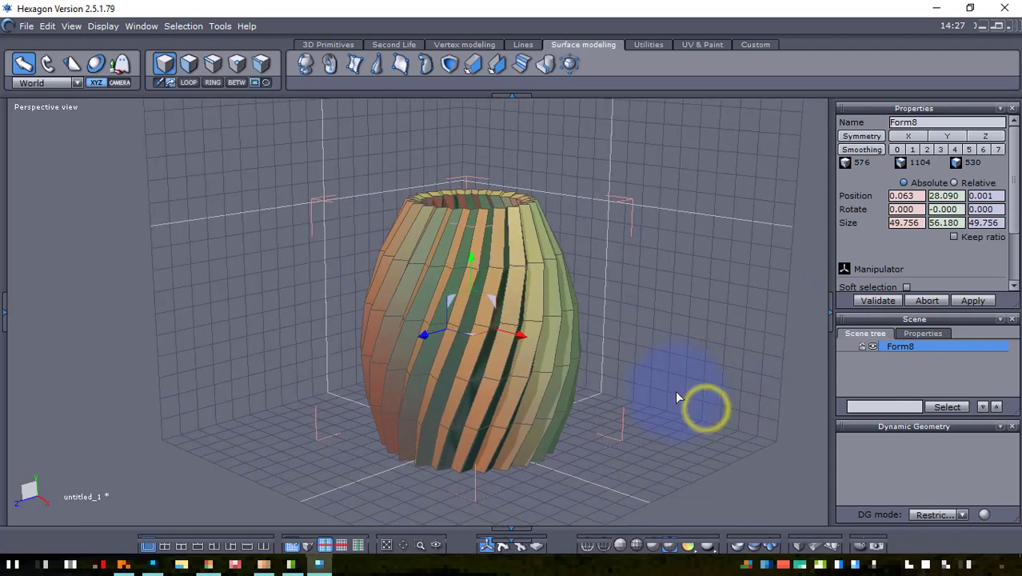
drag(674, 388, 675, 402)
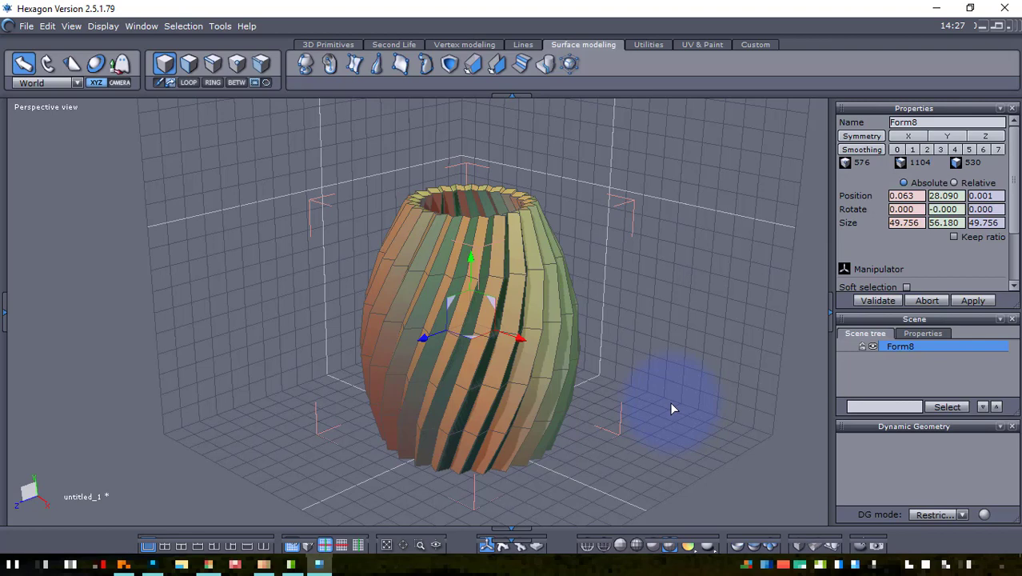
mouse_move(575, 228)
mouse_down()
mouse_move(588, 258)
mouse_move(588, 222)
mouse_up()
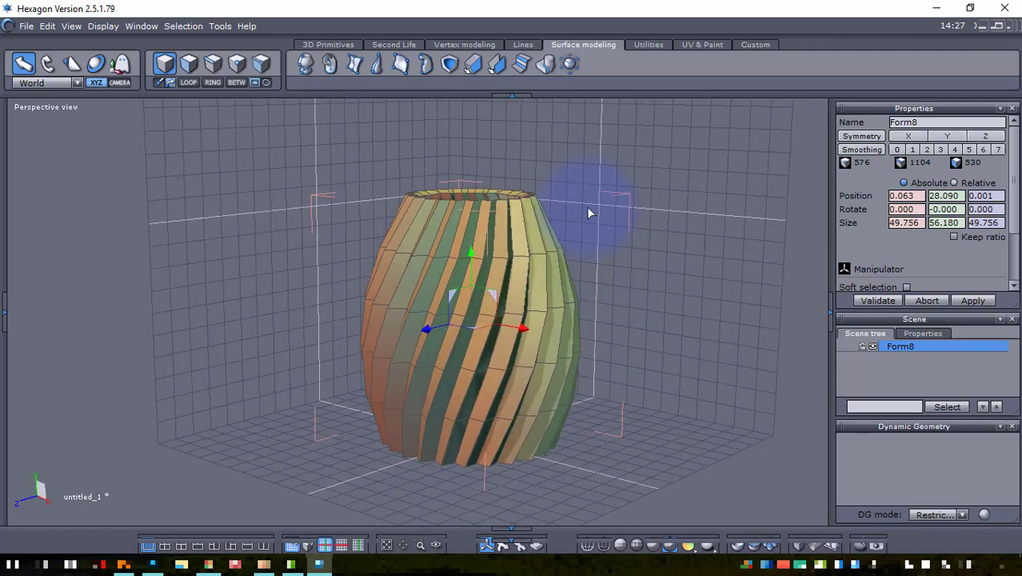
scroll(530, 239, up, 5)
drag(529, 235, 627, 358)
scroll(567, 353, up, 2)
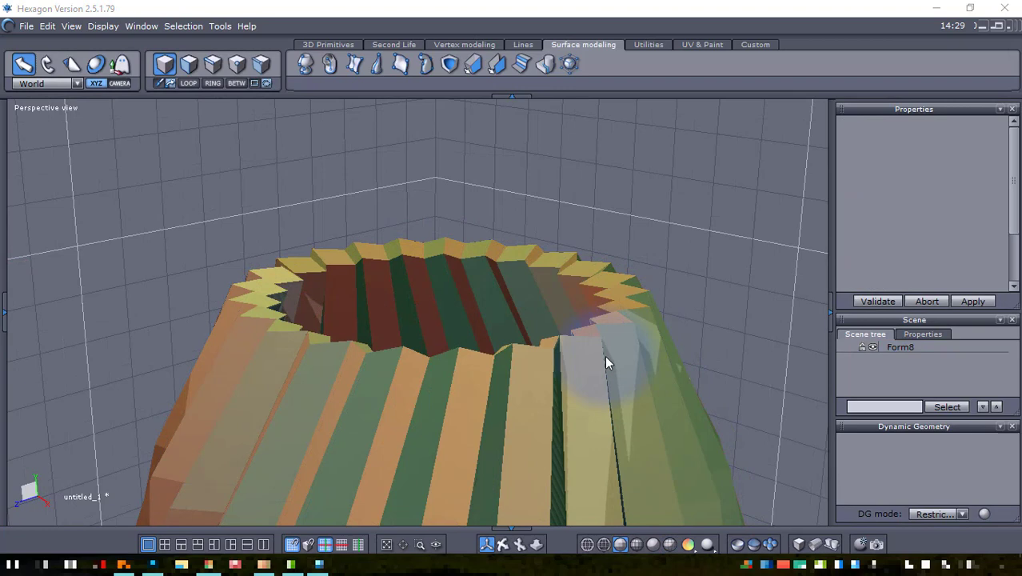
In wireframe view, select Form8's top rim edge loop
click(509, 384)
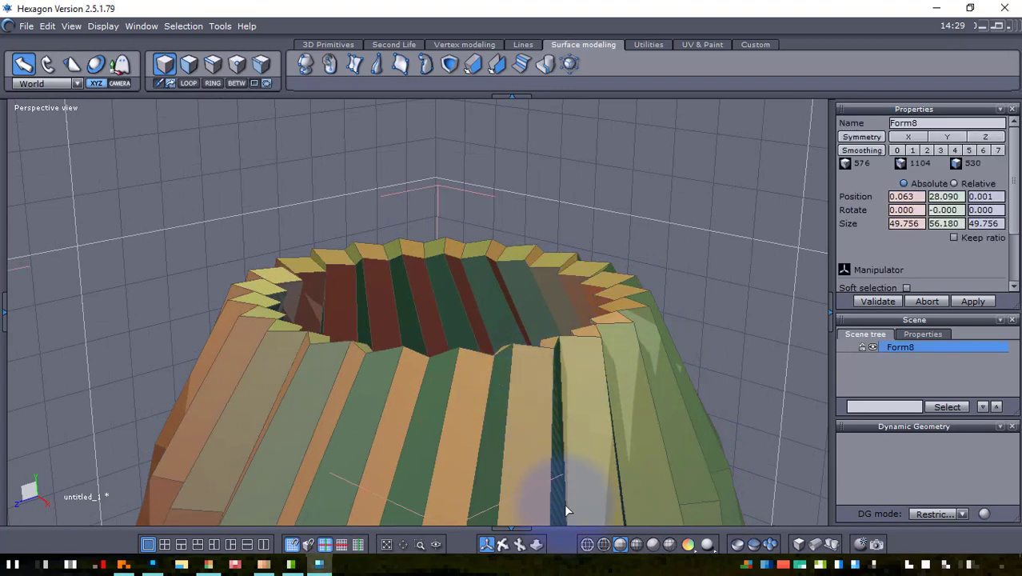
click(603, 544)
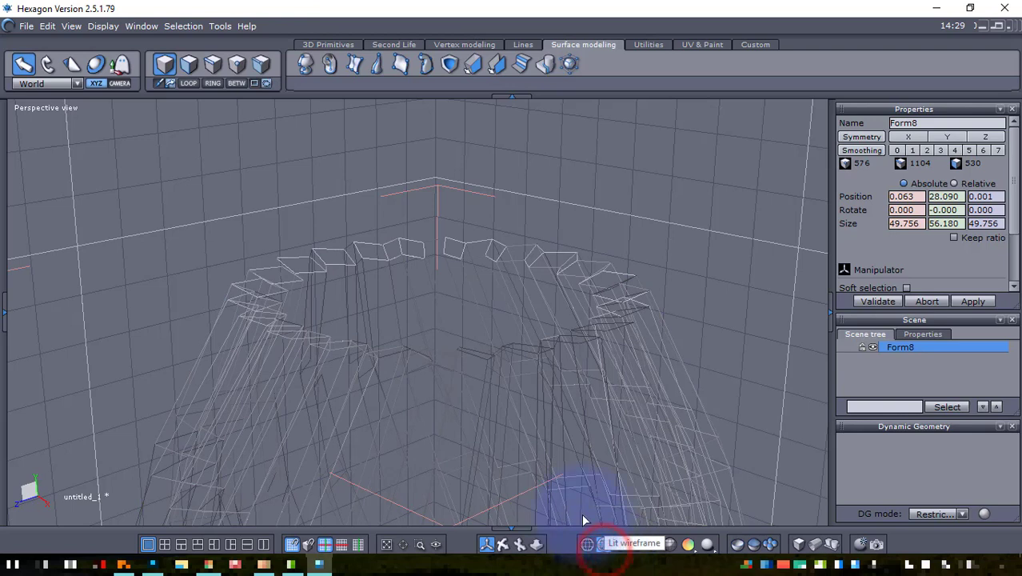
click(214, 64)
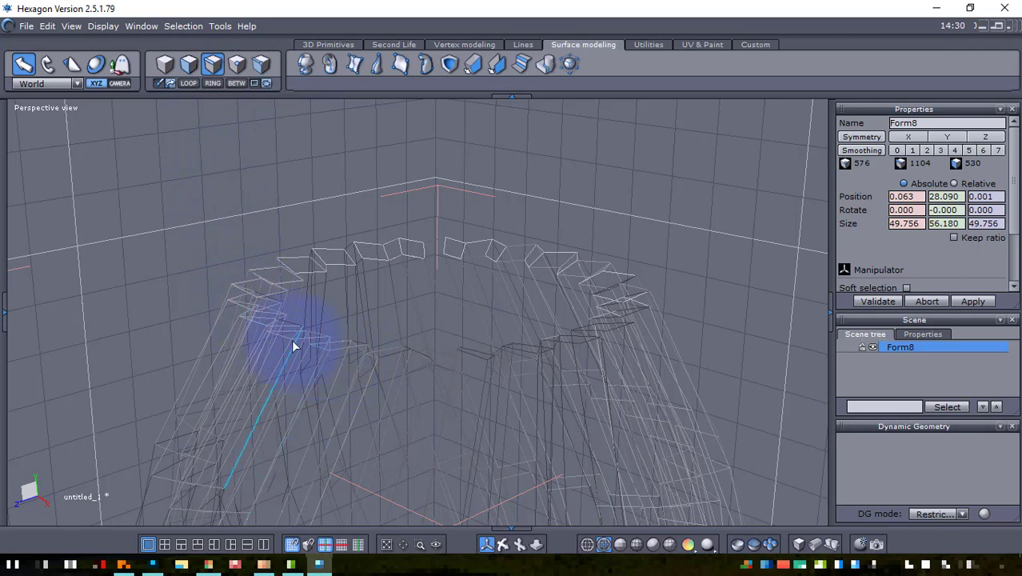
click(264, 270)
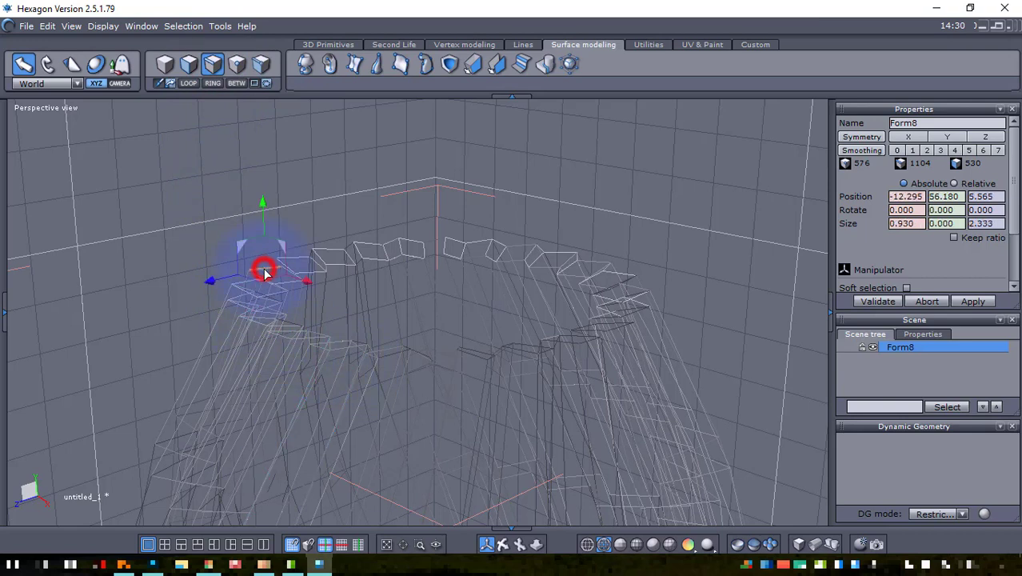
click(197, 88)
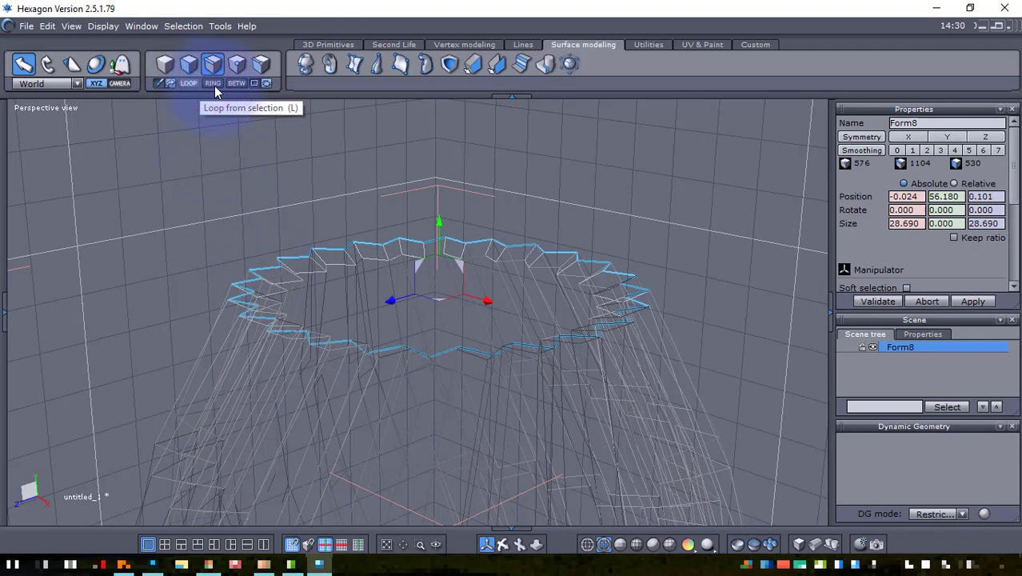
Chamfer the rim loop with radius 0.878 and range 4, and confirm
click(522, 65)
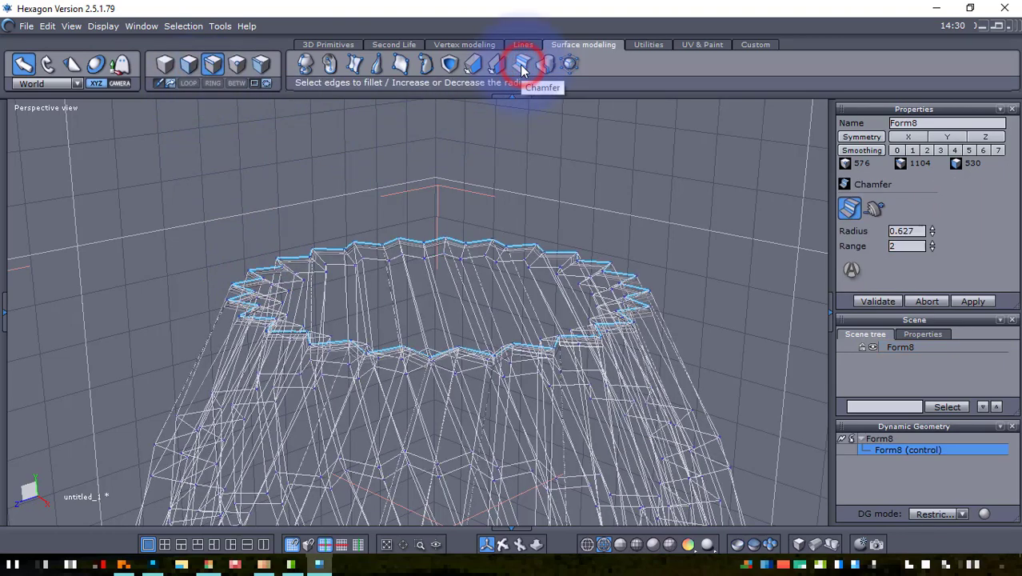
click(932, 228)
click(933, 229)
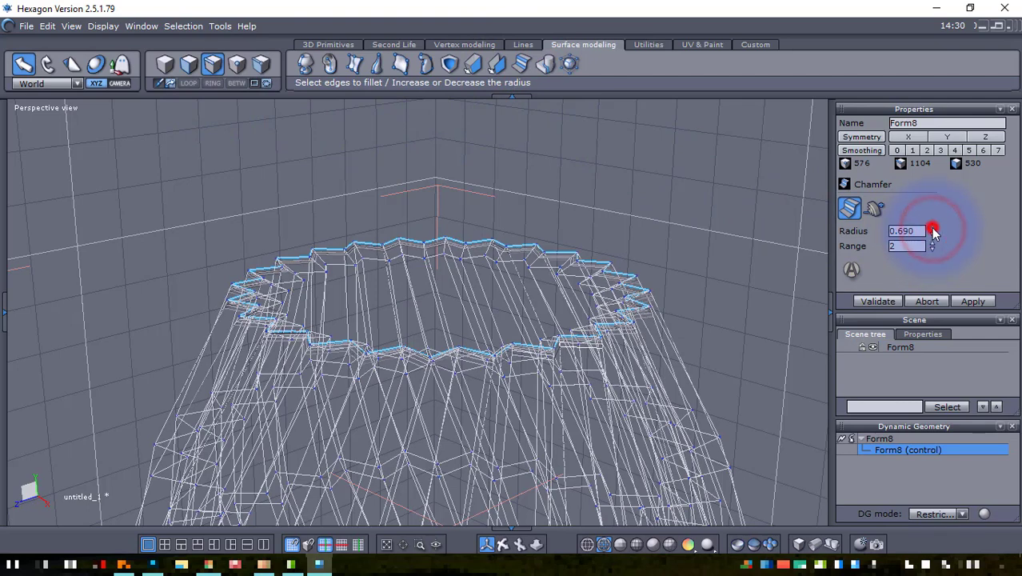
click(931, 242)
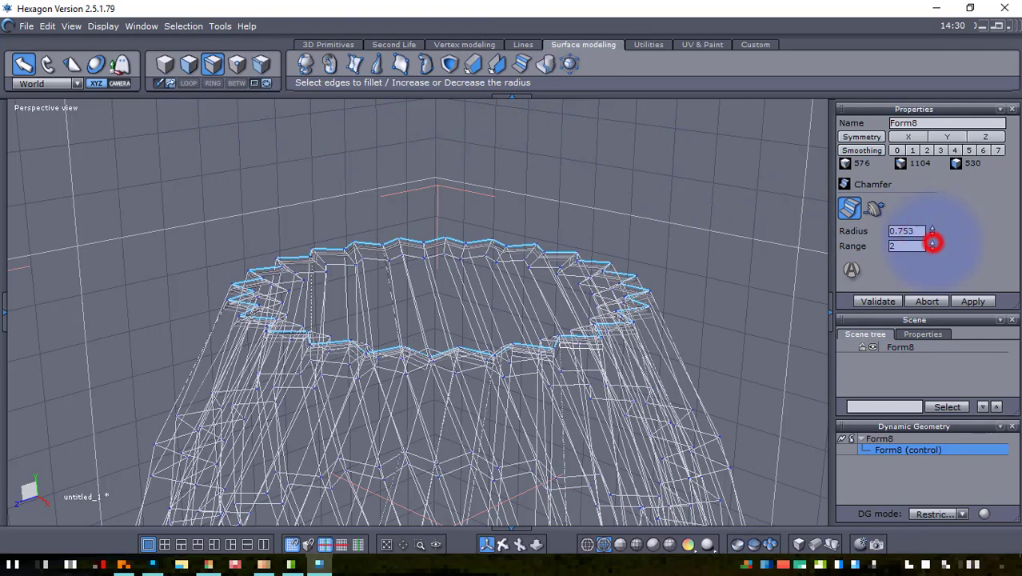
click(932, 242)
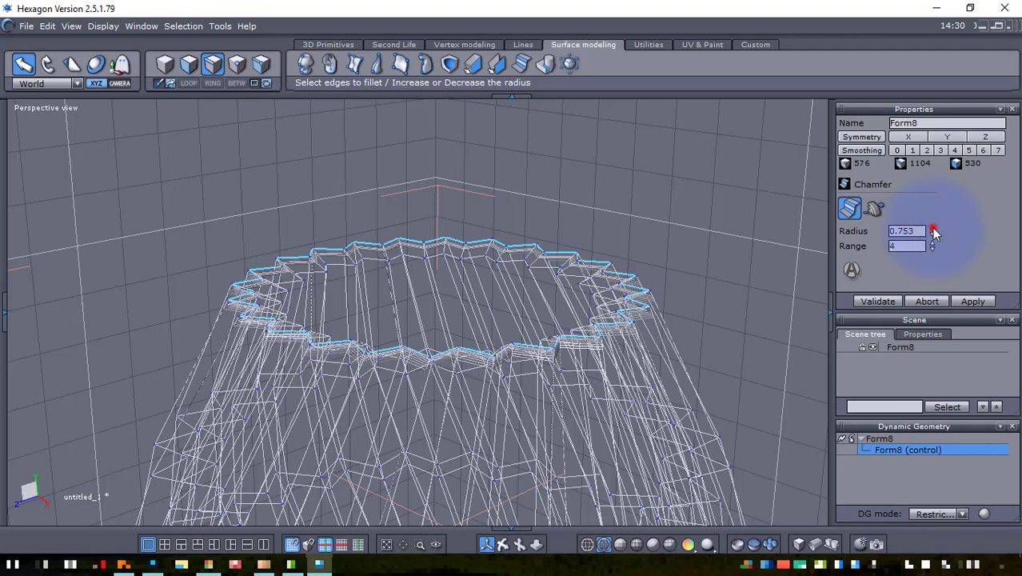
click(933, 229)
click(932, 229)
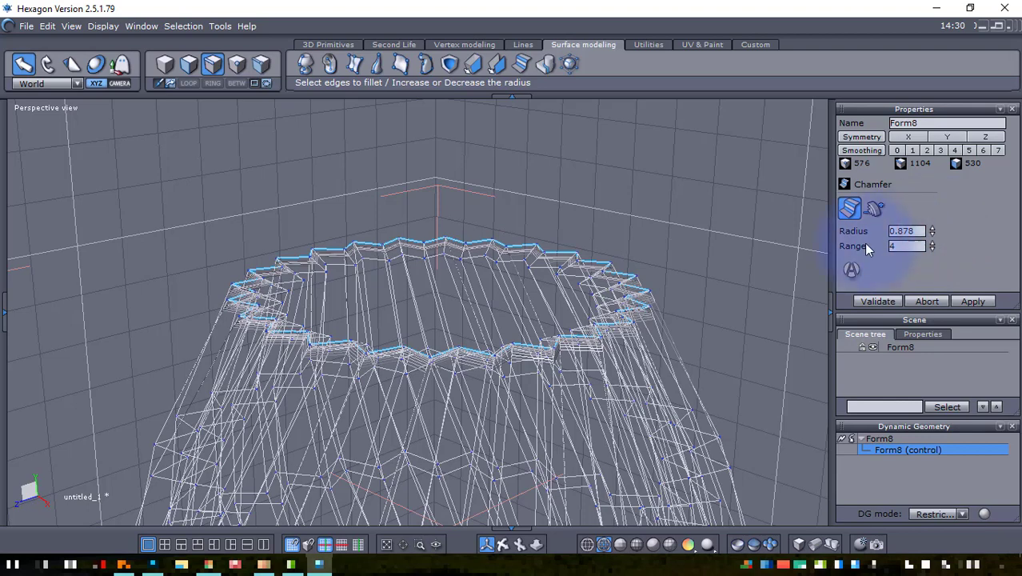
key(space)
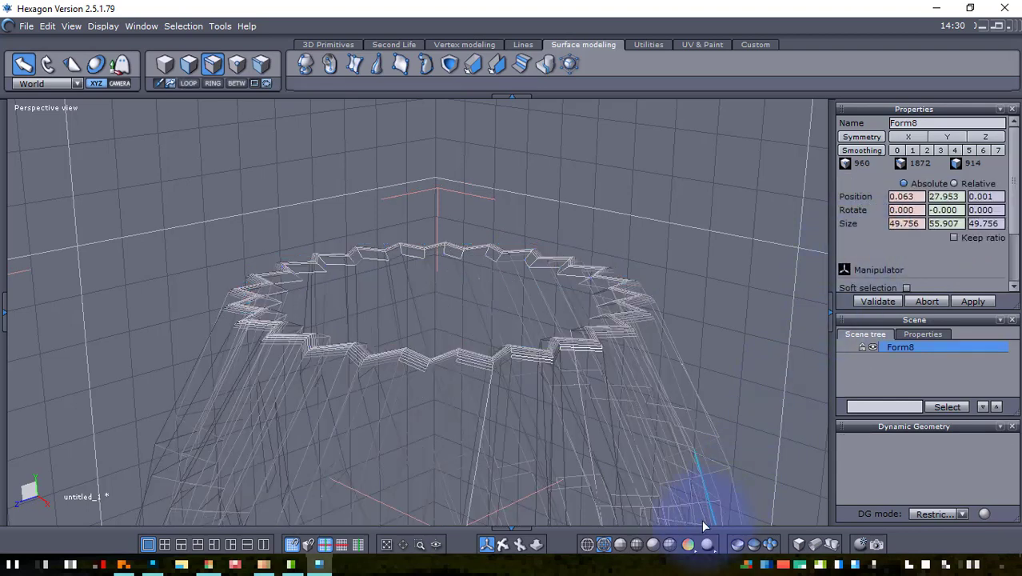
click(621, 544)
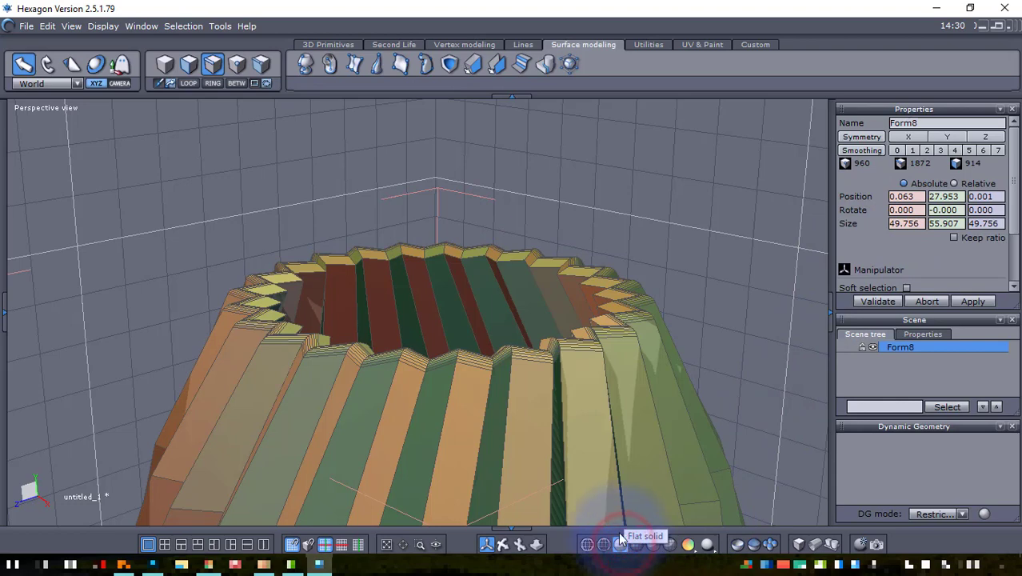
scroll(494, 394, up, 2)
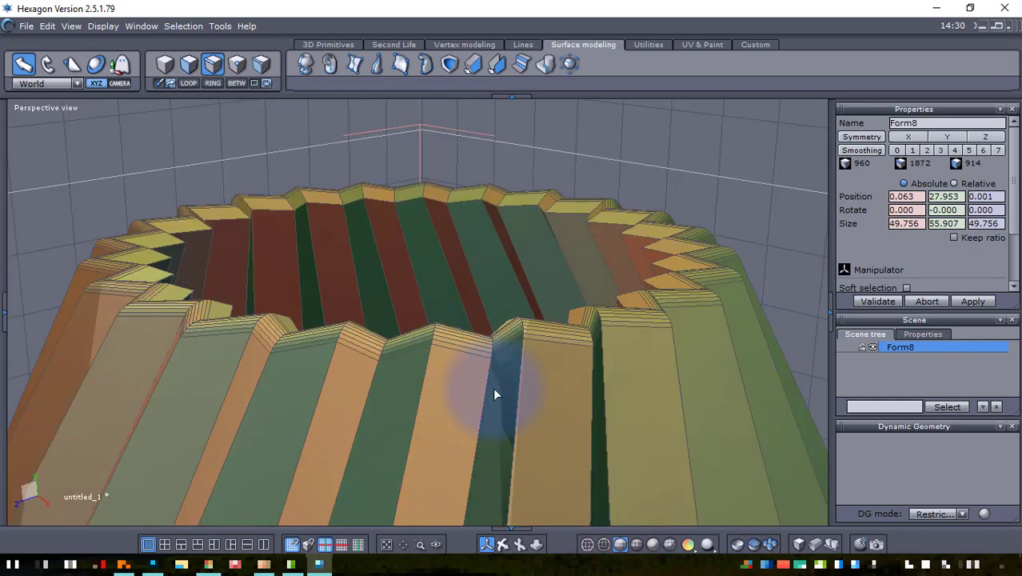
scroll(494, 394, down, 1)
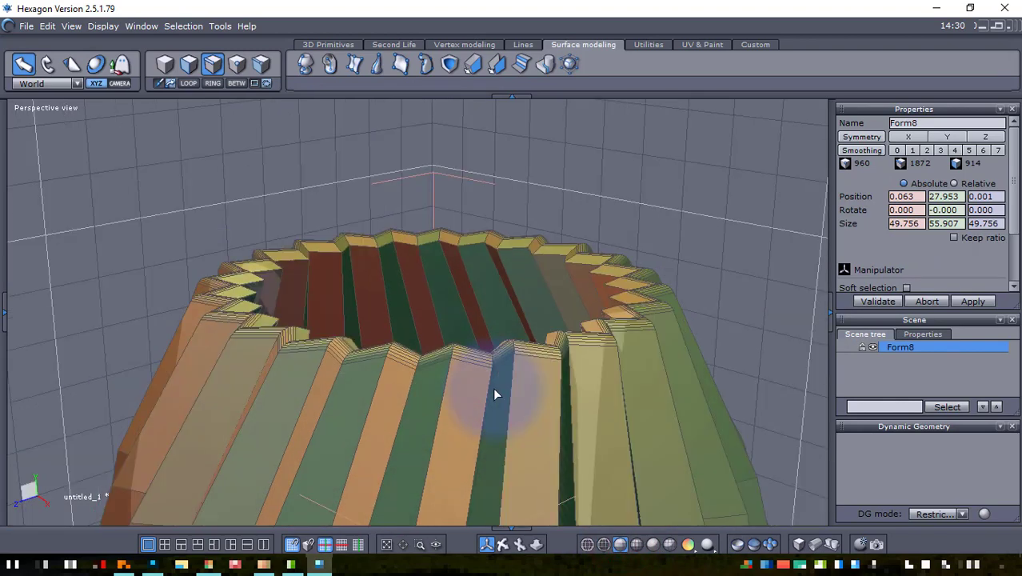
click(603, 545)
Select the second rim edge loop and chamfer it with radius 1
click(472, 252)
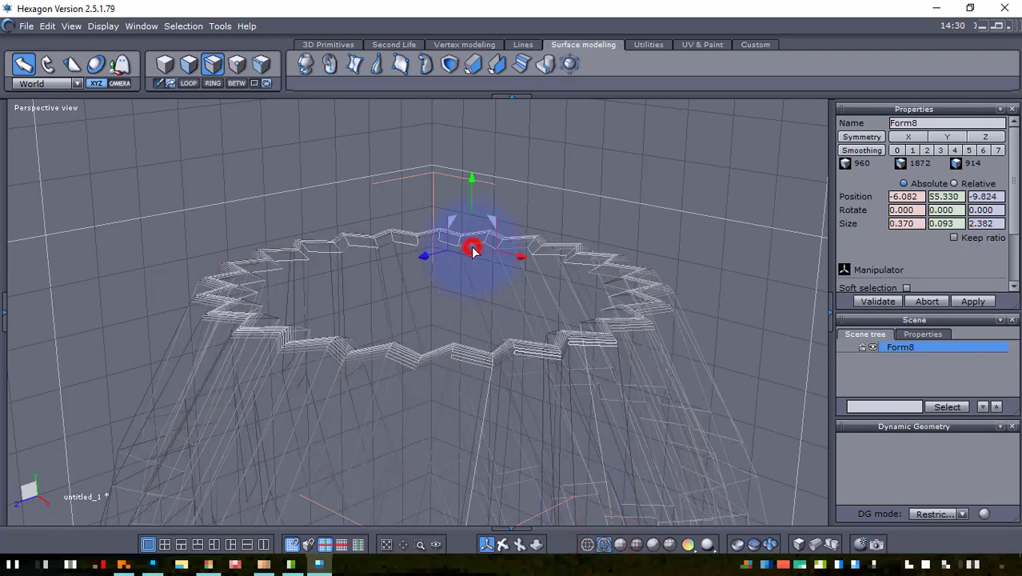
click(191, 85)
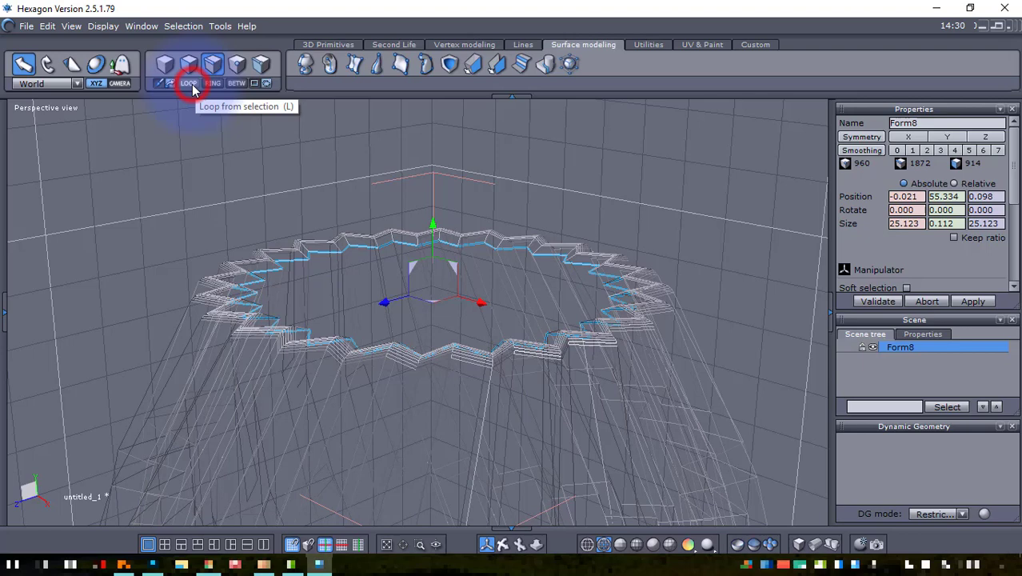
click(521, 64)
double_click(923, 230)
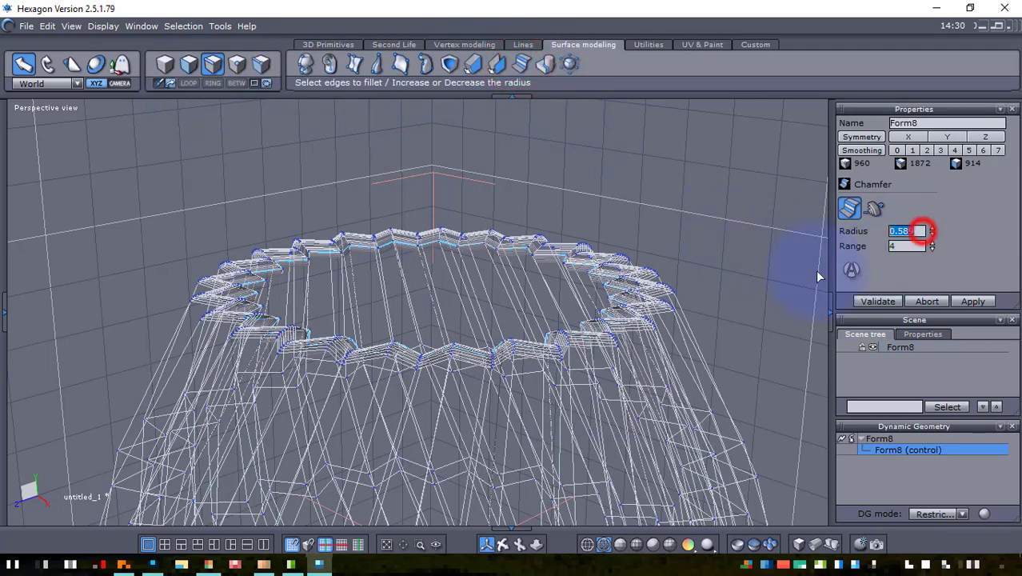
text(1)
key(Tab)
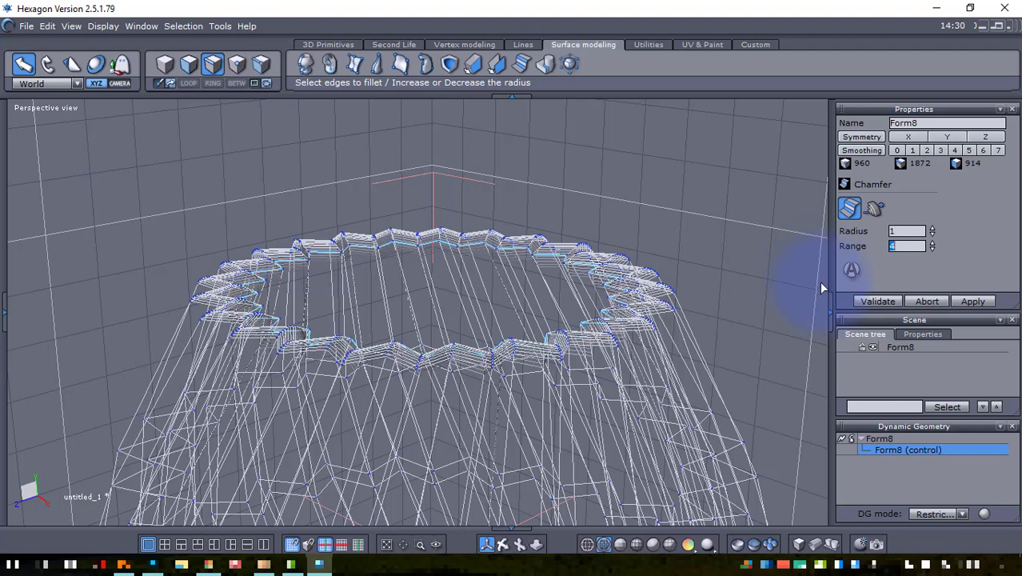
click(969, 303)
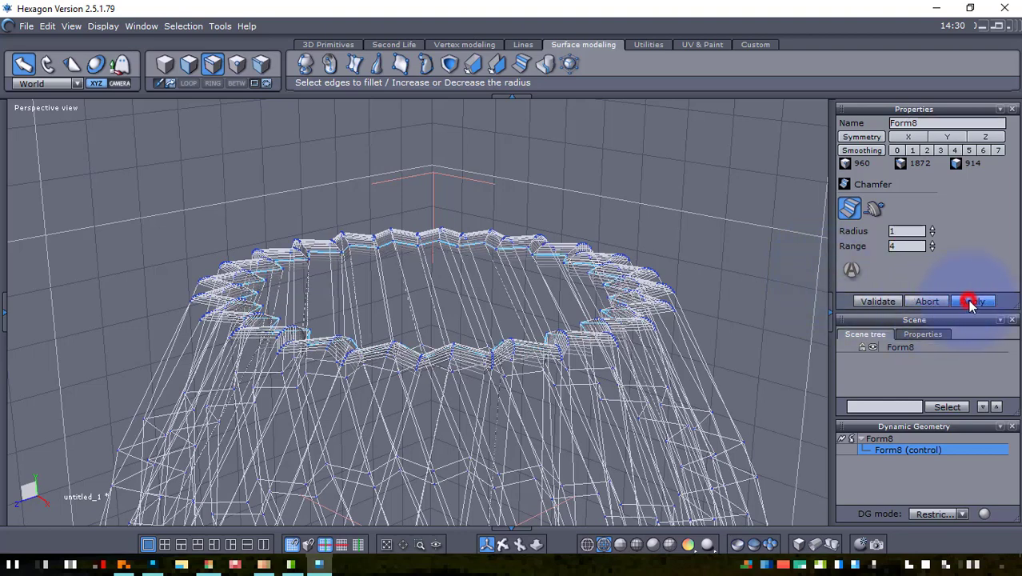
Switch to flat solid shading and apply the radius 1, range 4 rim chamfer
click(621, 545)
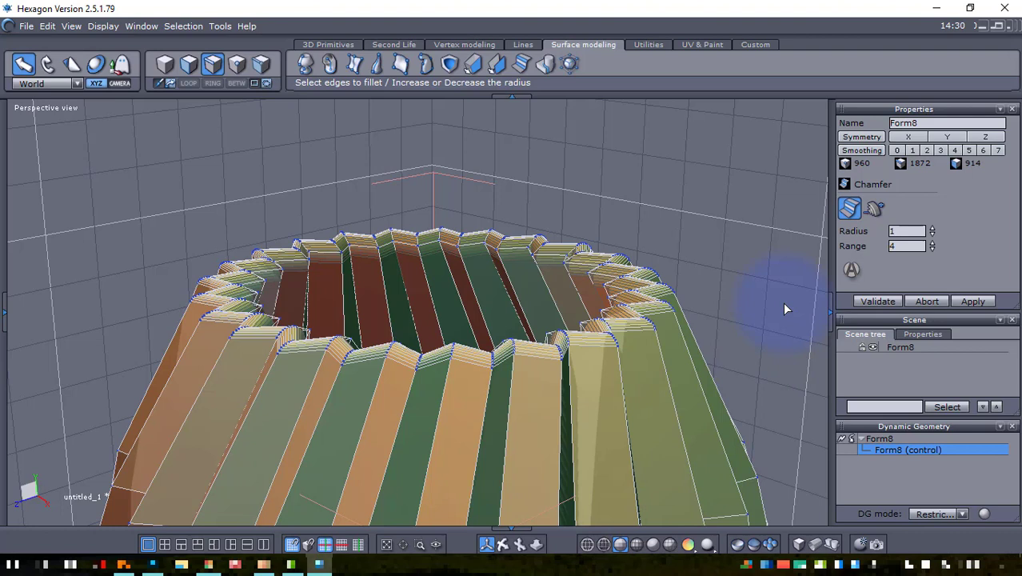
click(771, 195)
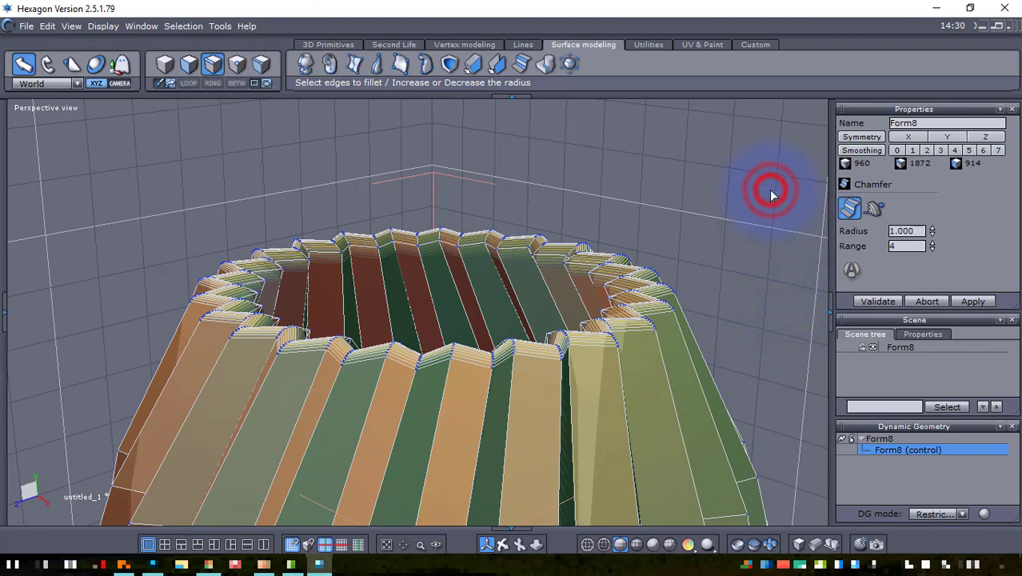
click(769, 192)
click(971, 301)
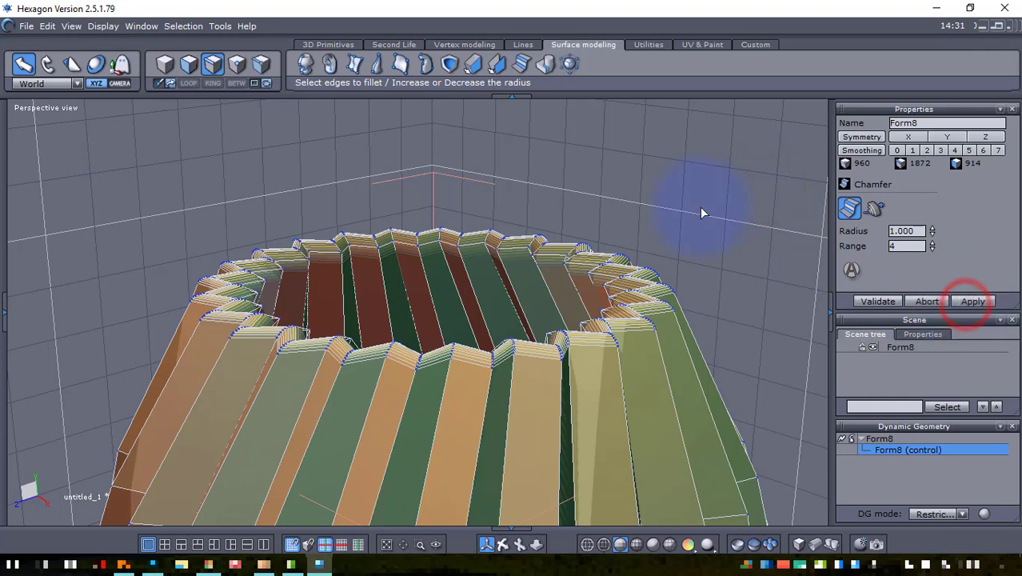
Keep the rim chamfer, then orbit to a level side view zoomed on the upper ribs
middle_click(675, 160)
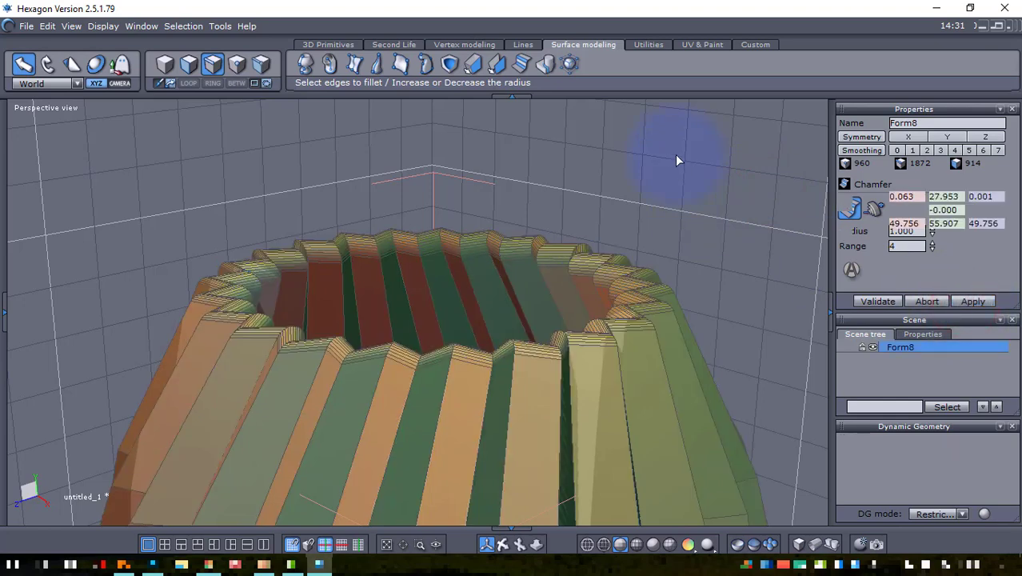
middle_drag(675, 152, 627, 204)
scroll(627, 204, down, 3)
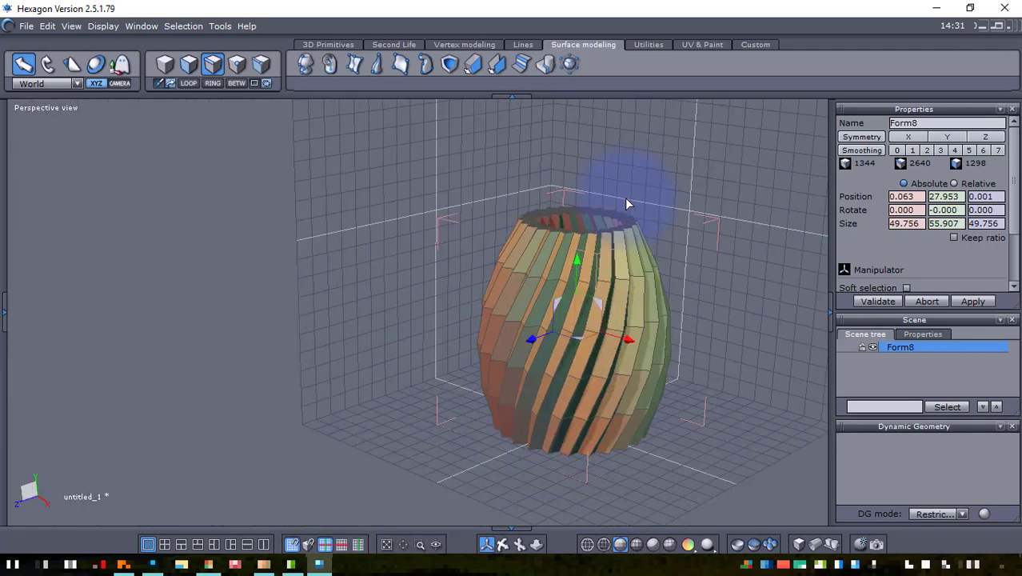
scroll(627, 204, up, 8)
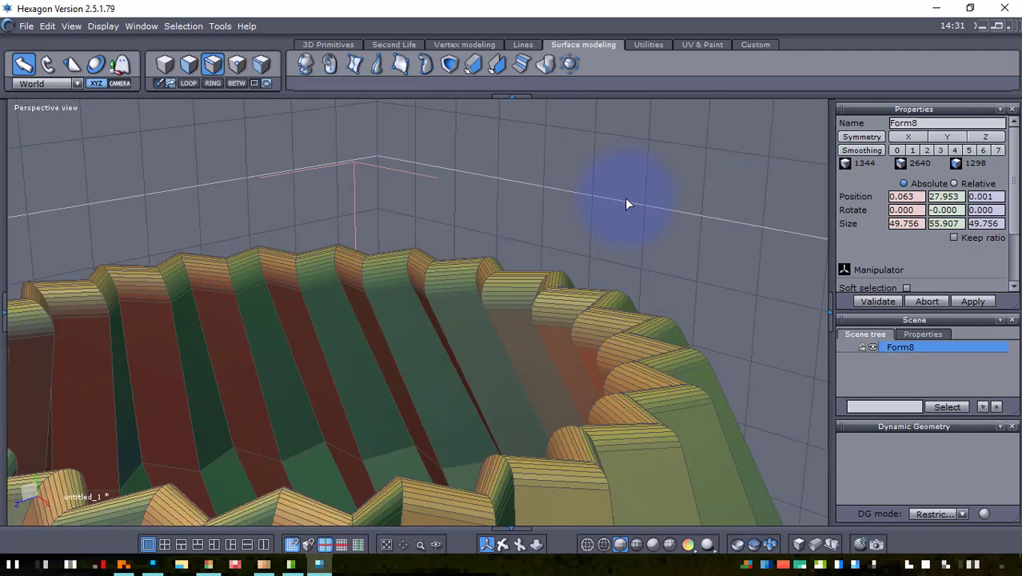
scroll(626, 204, down, 6)
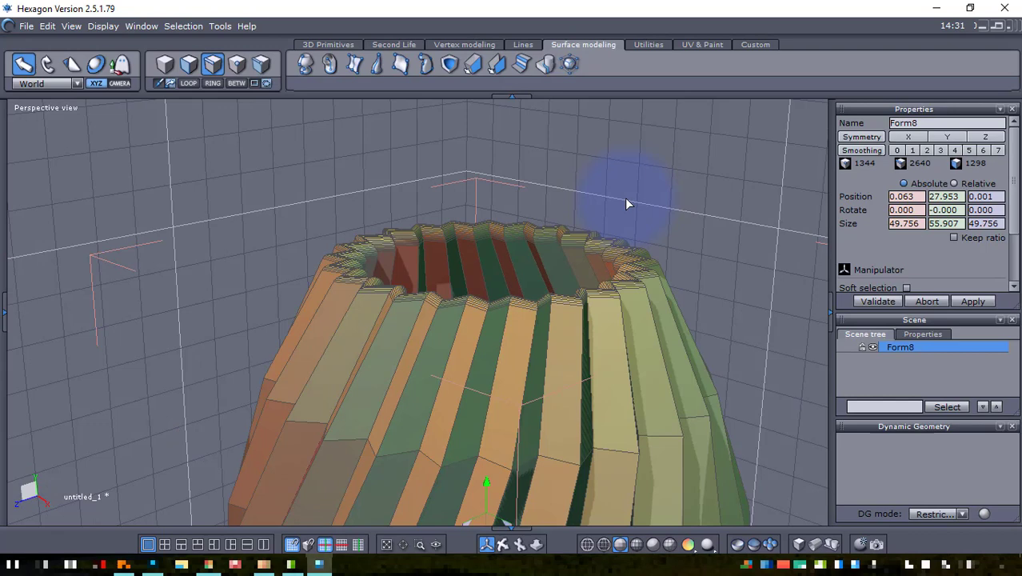
scroll(760, 307, down, 2)
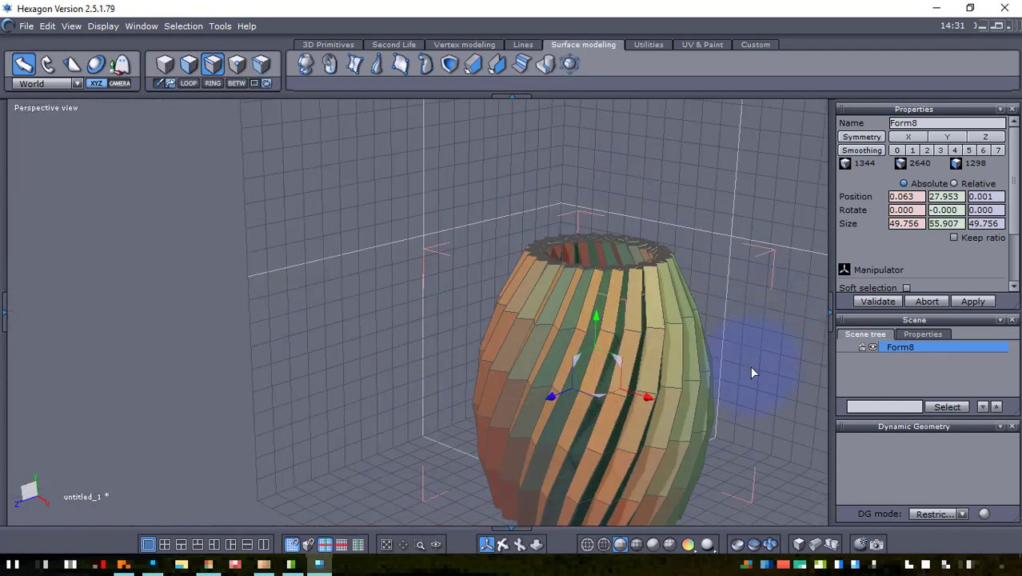
right_drag(755, 381, 651, 320)
scroll(651, 321, up, 5)
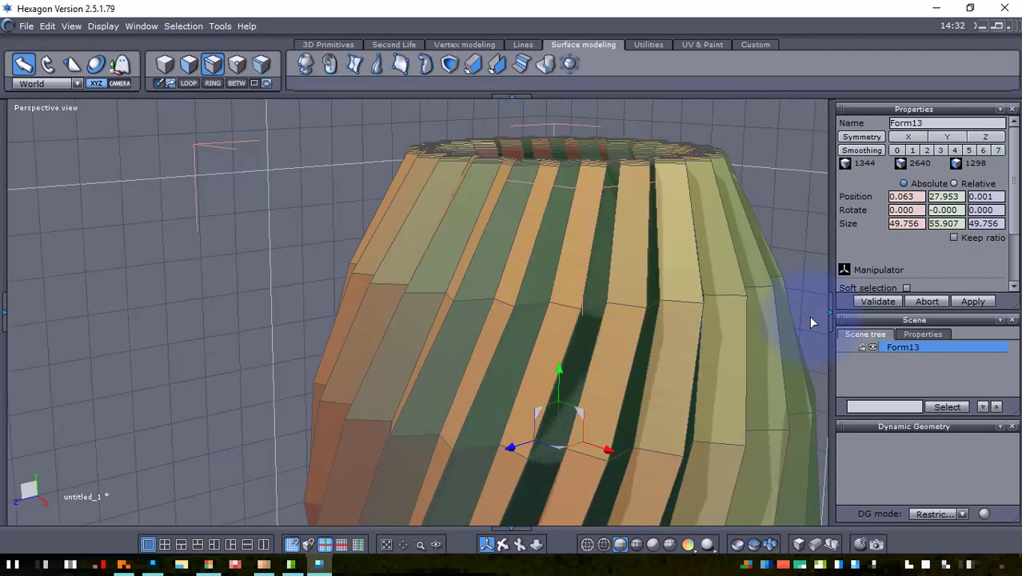
Try face and edge-ring selections on the vase's upper body, toggling wireframe and solid display
right_drag(809, 319, 719, 323)
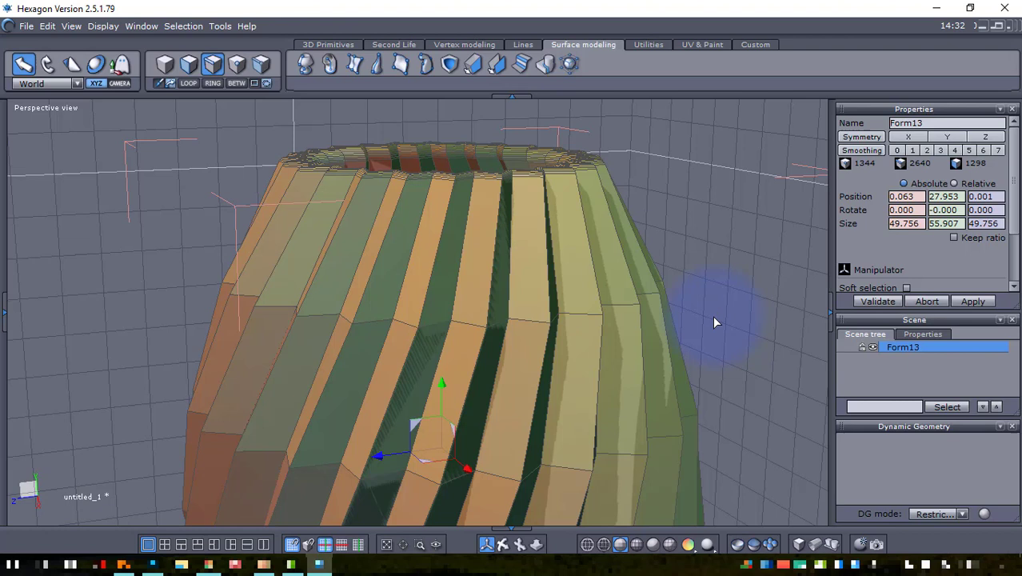
click(425, 294)
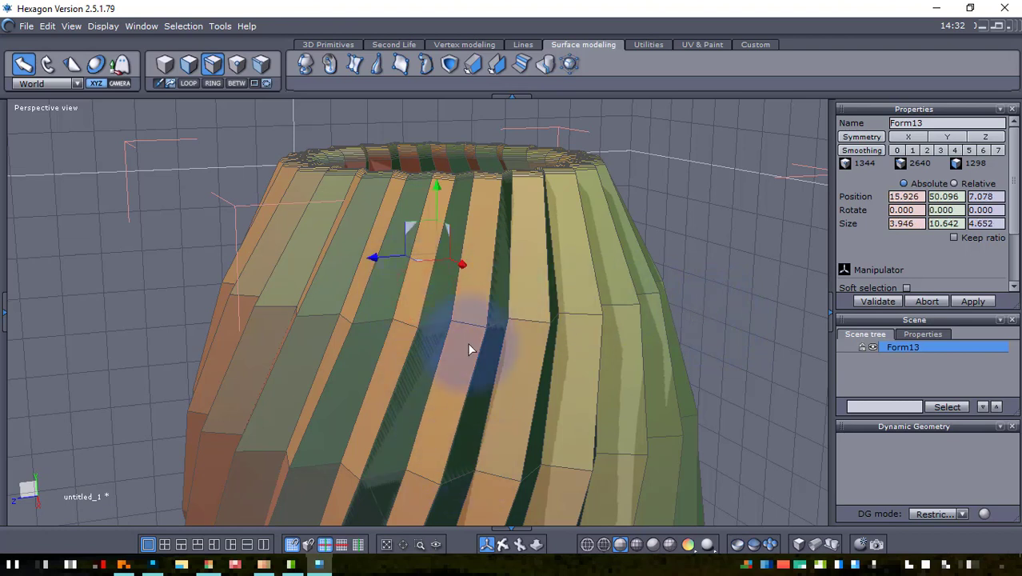
click(215, 83)
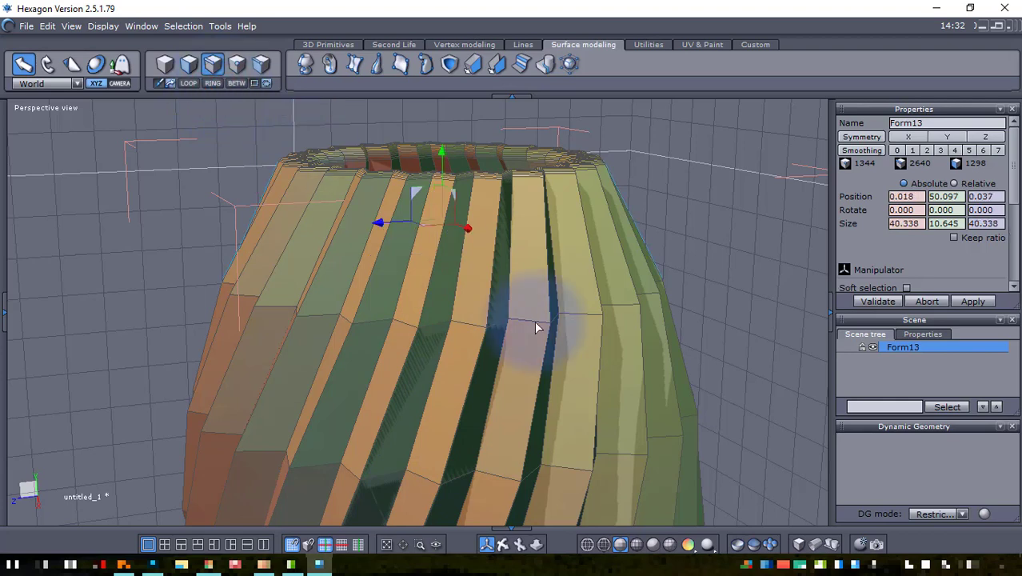
click(605, 545)
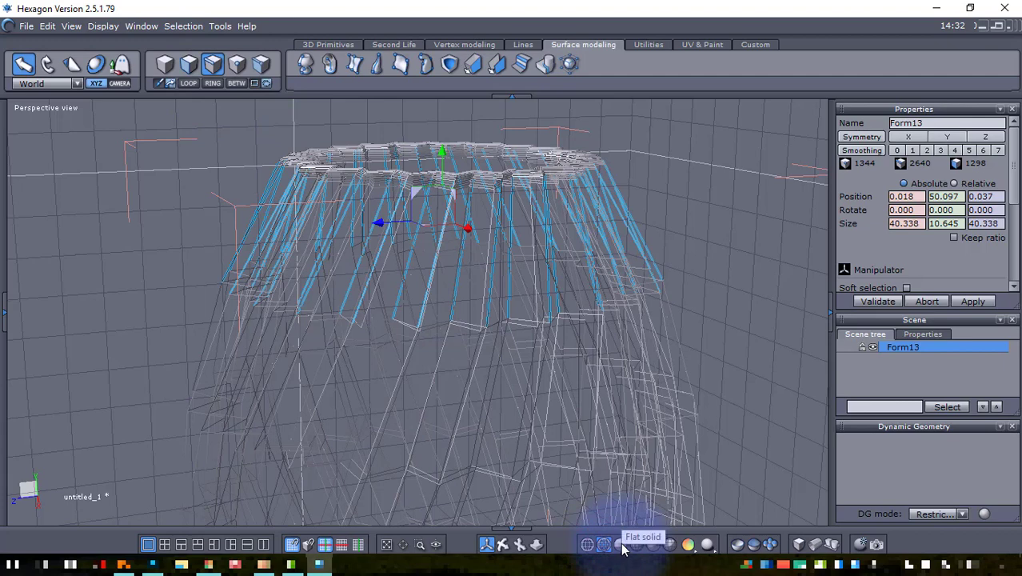
click(618, 545)
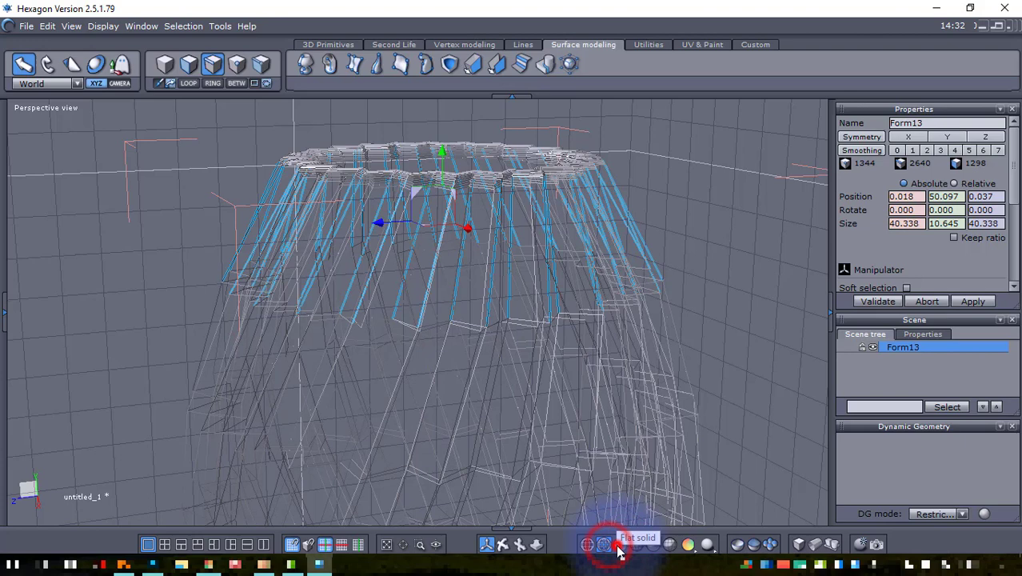
click(764, 274)
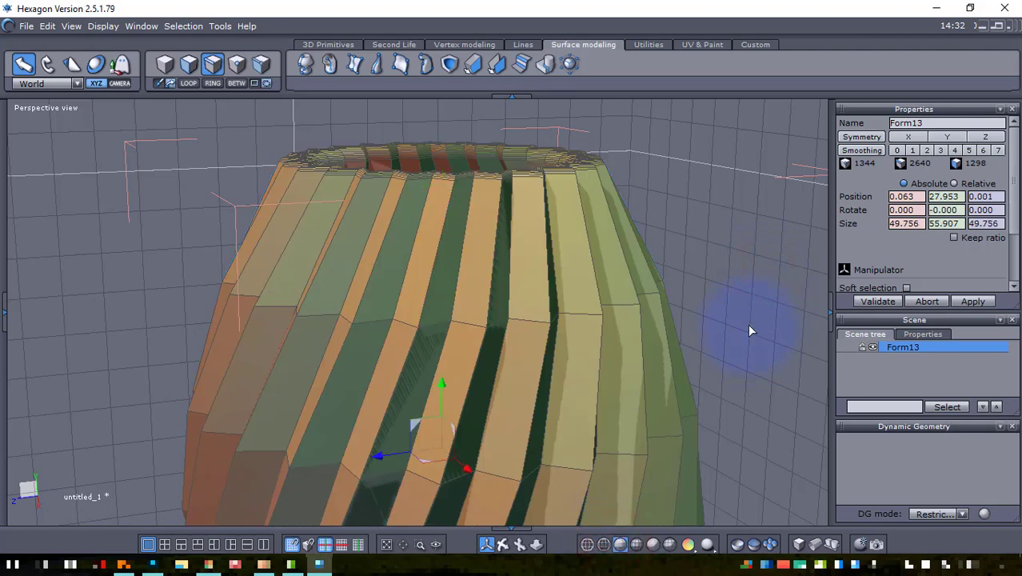
click(433, 275)
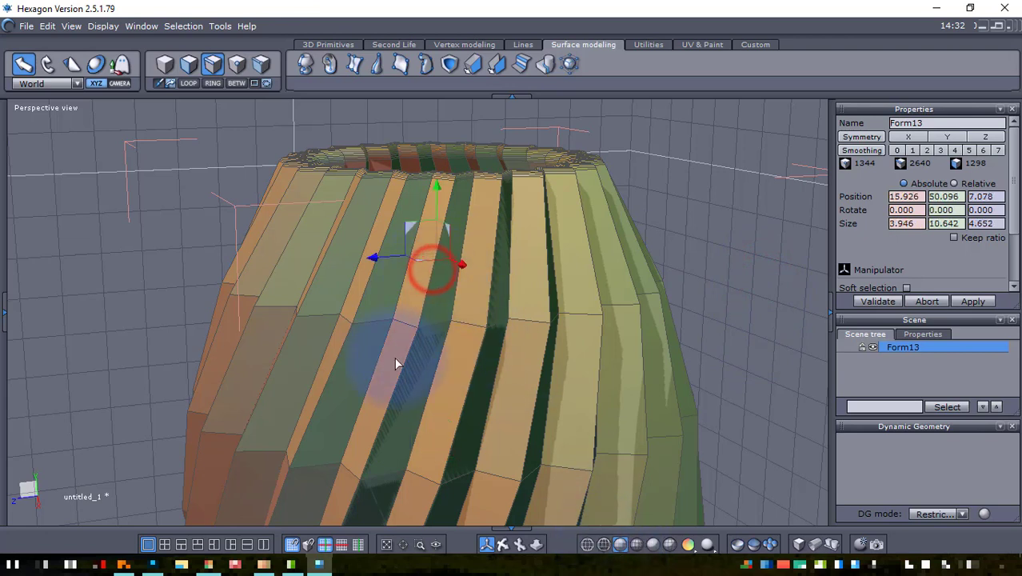
shift+click(399, 389)
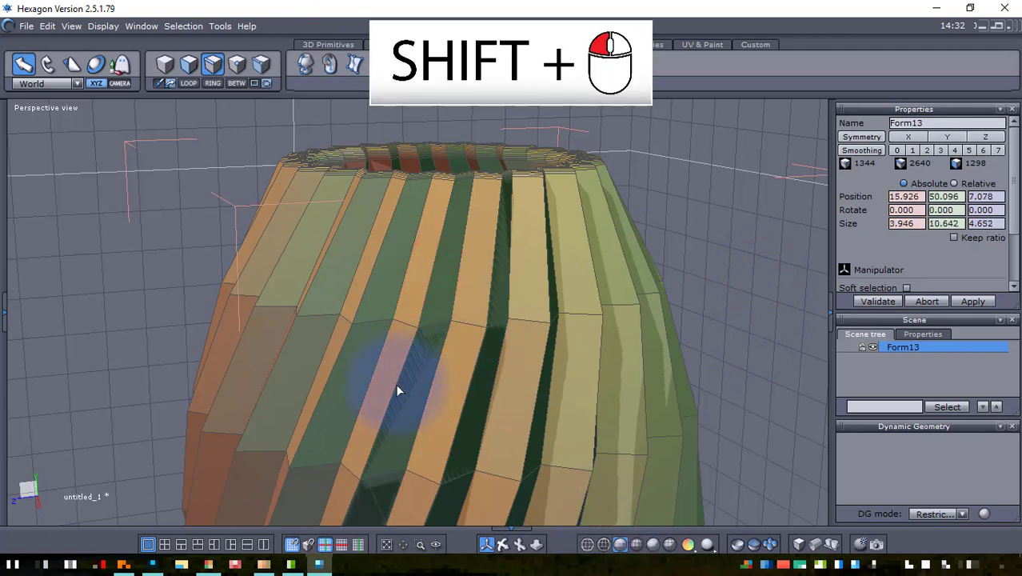
shift+click(395, 389)
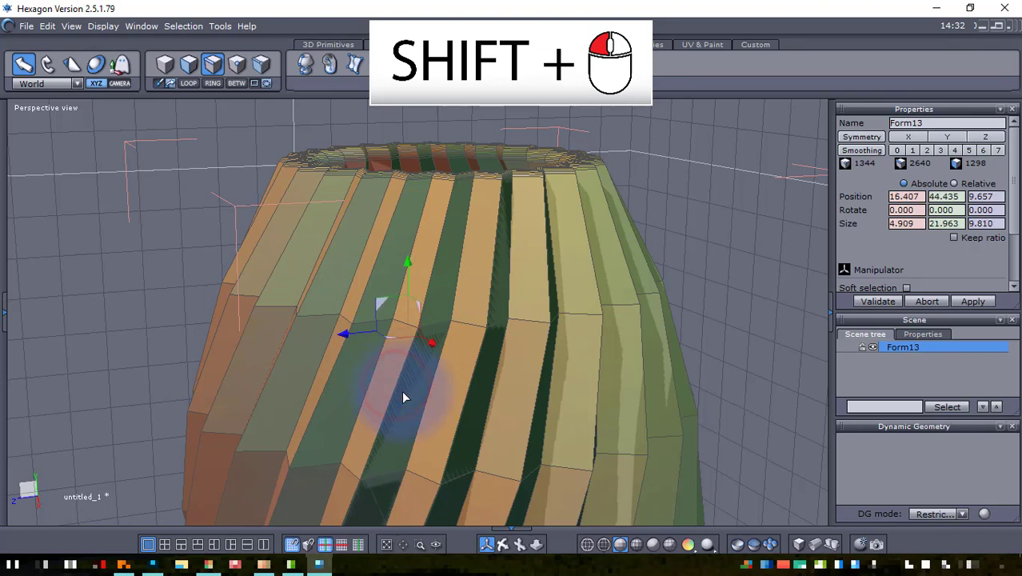
Select one twisting rib edge near the base and display Form13 as lit wireframe
scroll(404, 398, down, 2)
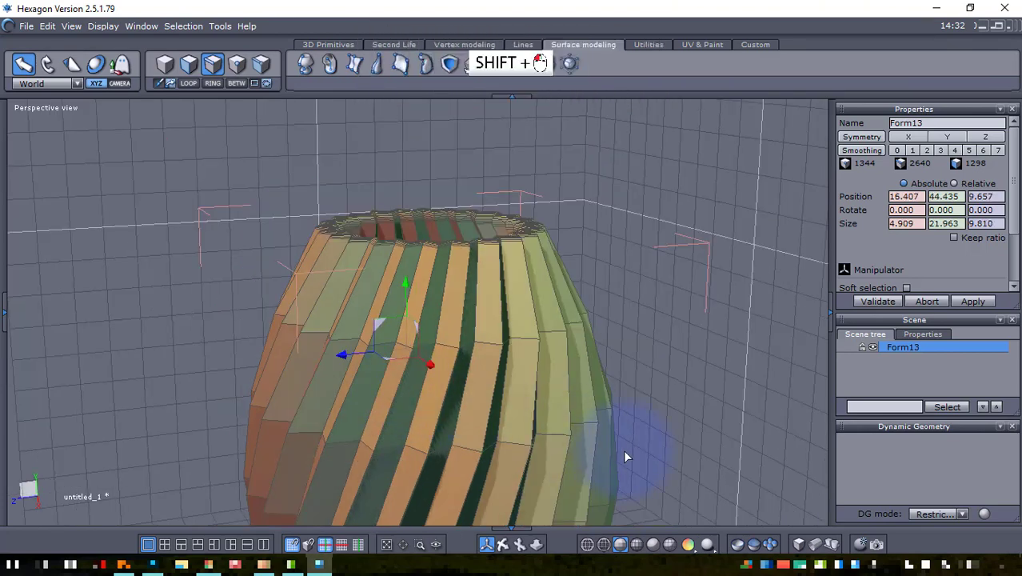
right_drag(623, 449, 677, 300)
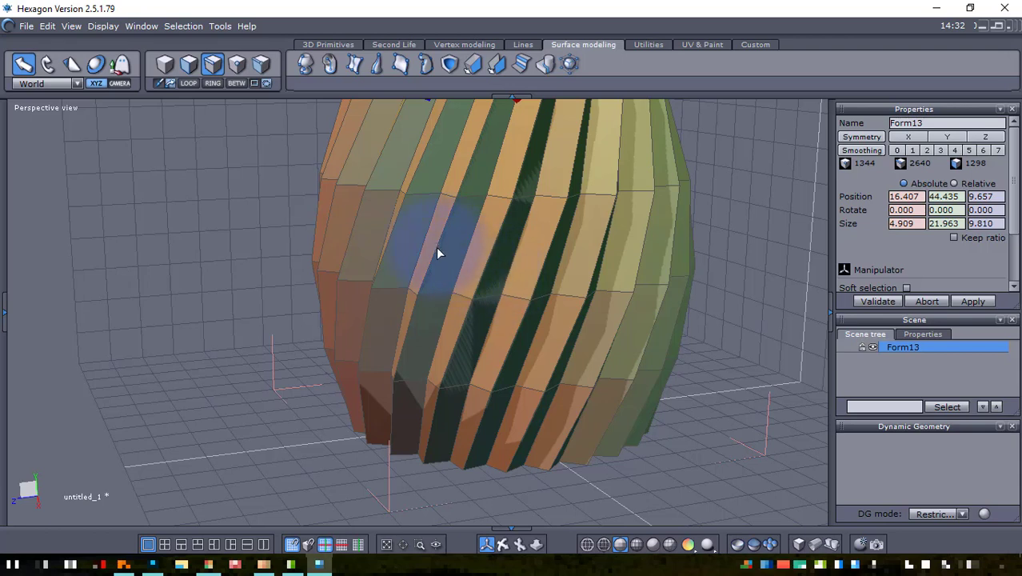
drag(435, 250, 419, 299)
click(414, 314)
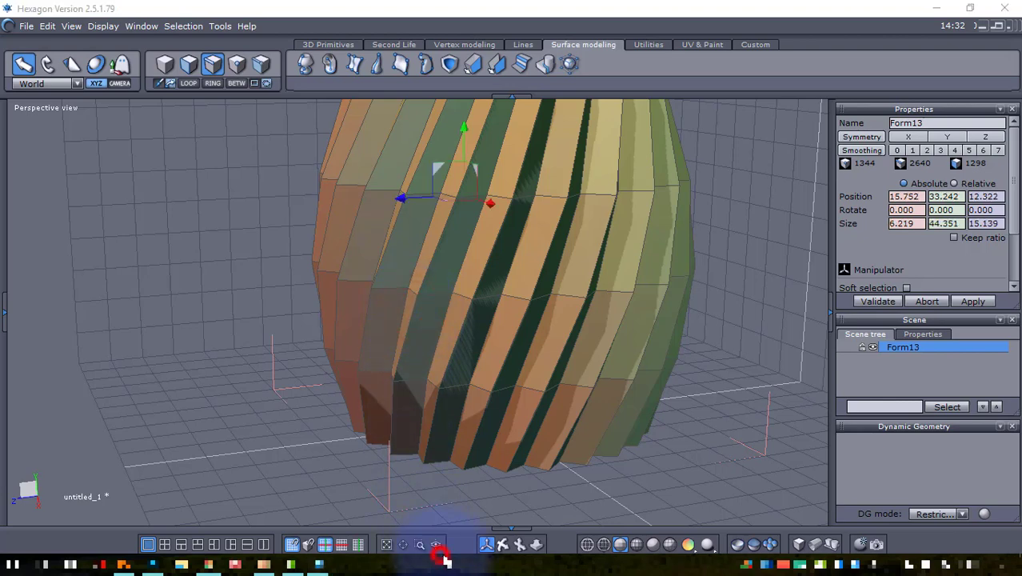
middle_drag(454, 498, 495, 439)
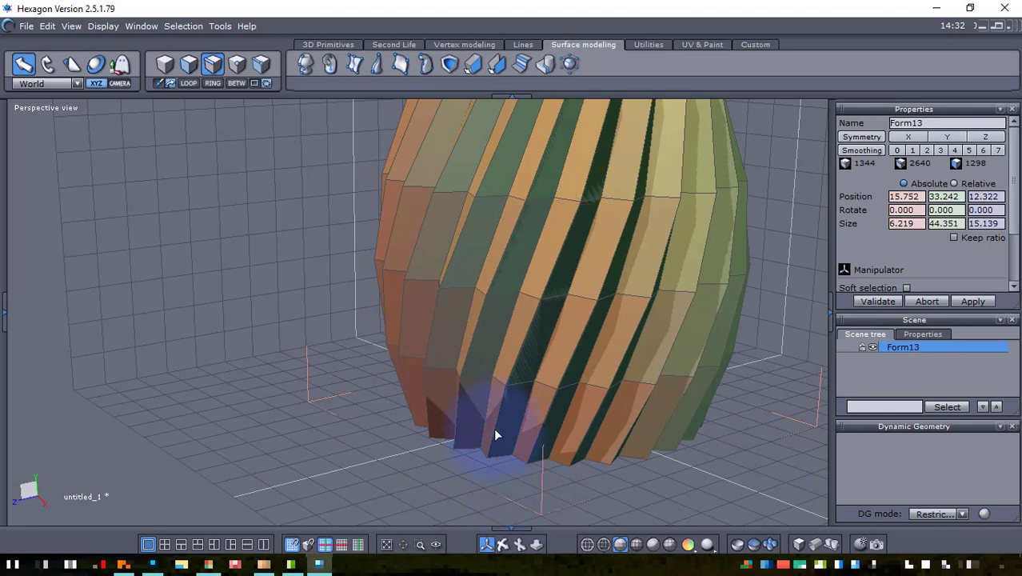
click(495, 432)
click(602, 545)
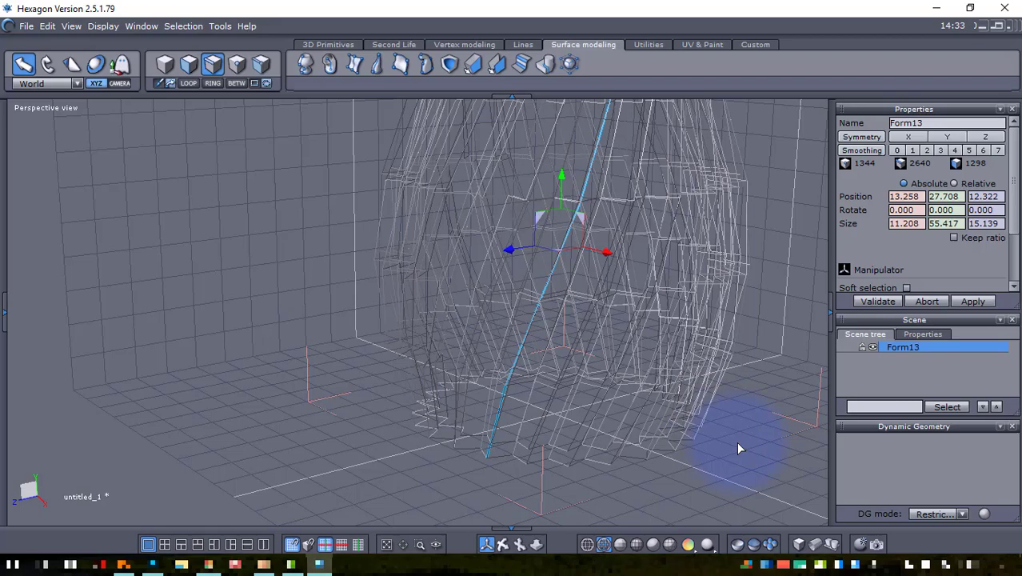
Orbit to view the whole vase and select the full ring of spiralling rib edges
right_drag(737, 441, 637, 443)
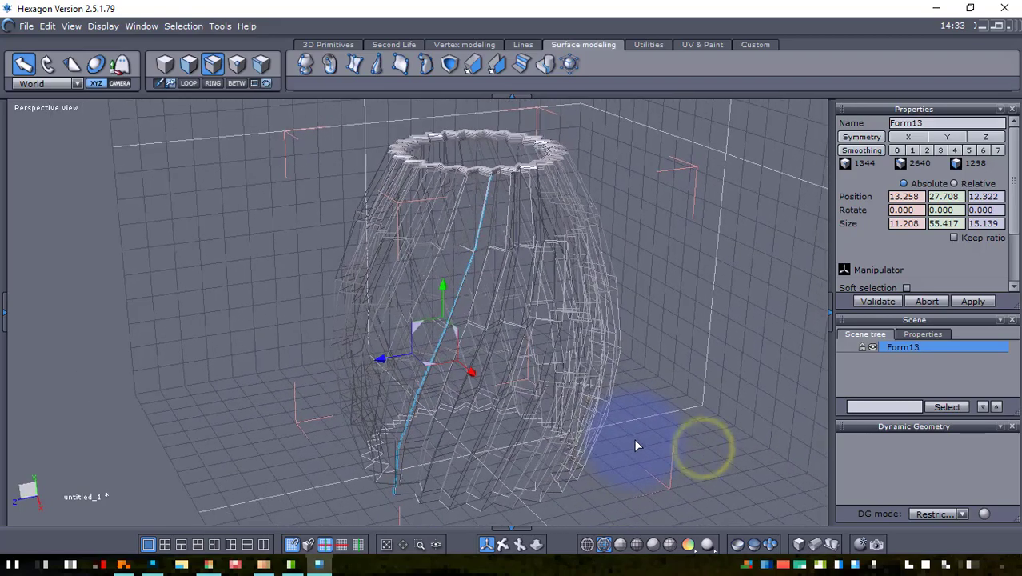
click(215, 90)
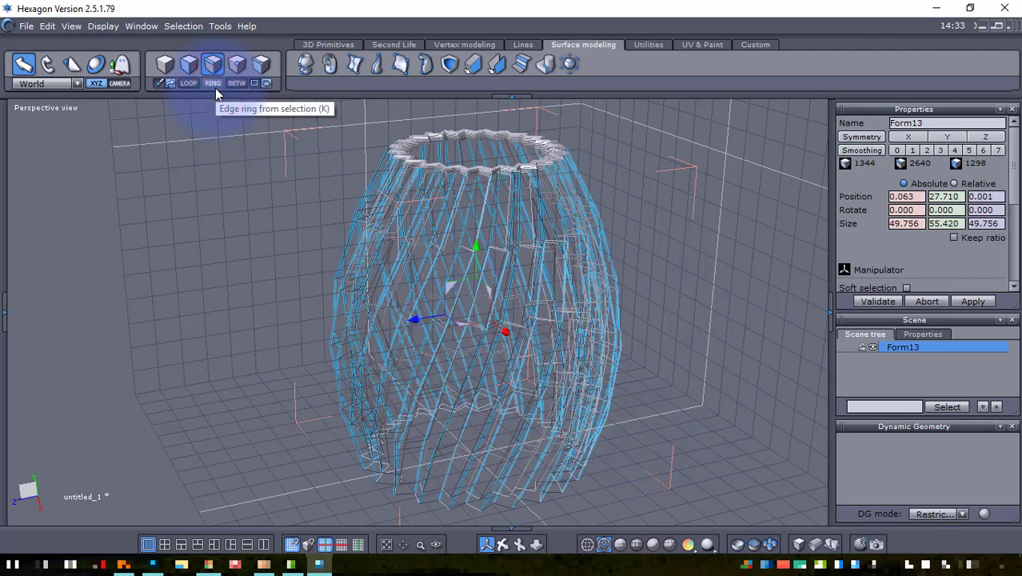
Chamfer the selected rib edges with radius 2 and range 4, validate, and return to shaded display
click(522, 65)
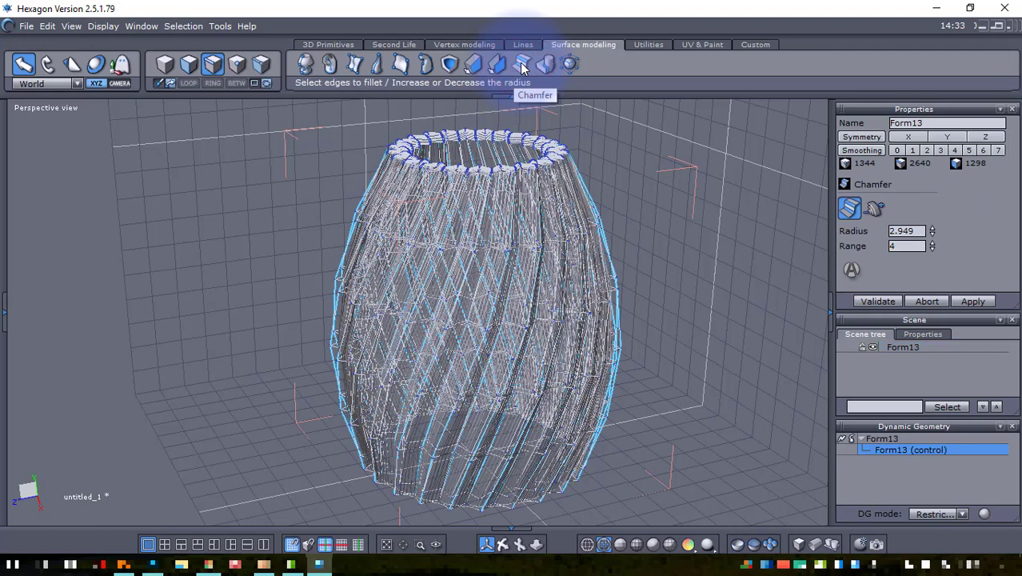
click(914, 230)
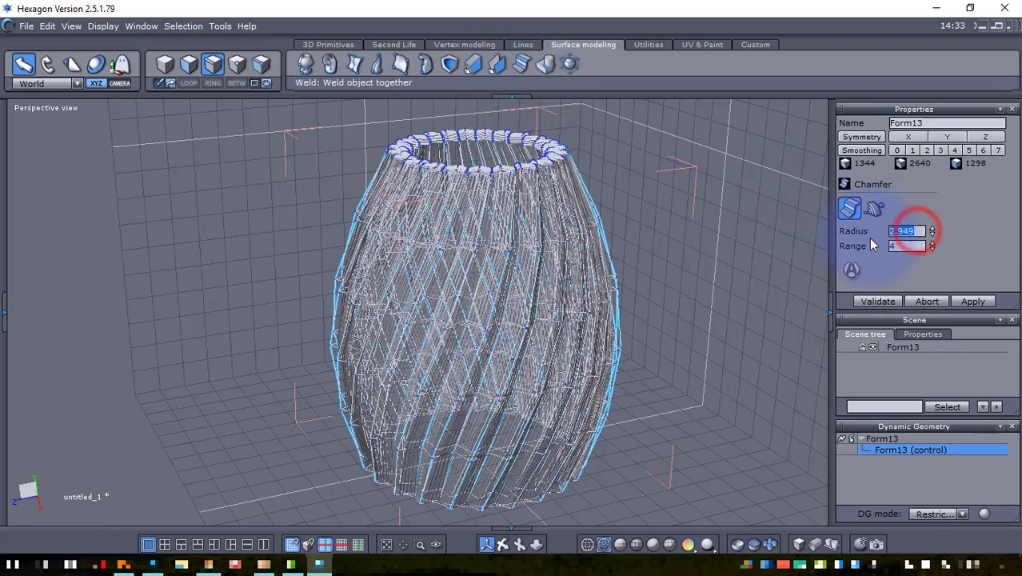
text(2)
key(Tab)
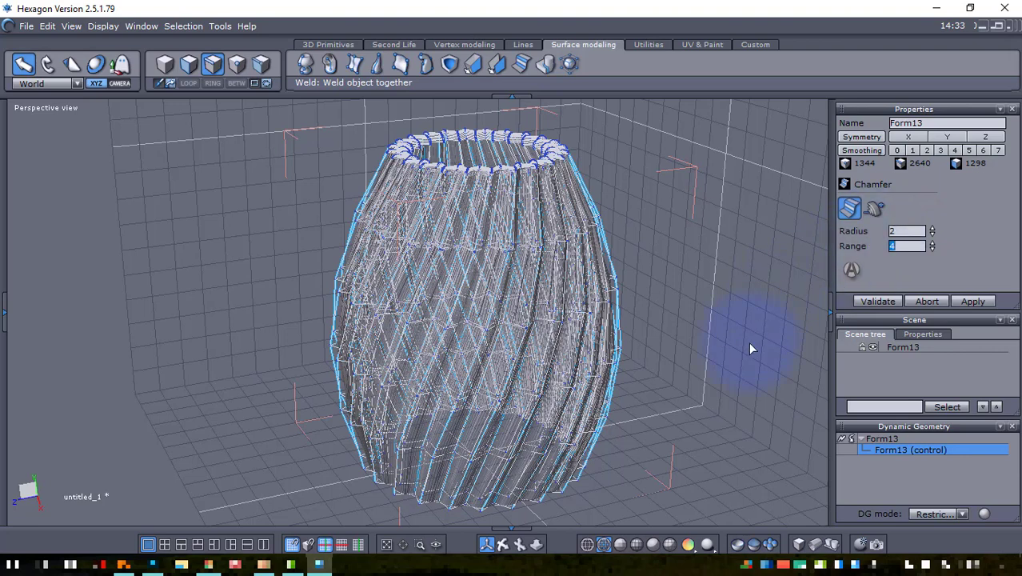
key(Return)
click(979, 302)
middle_click(714, 264)
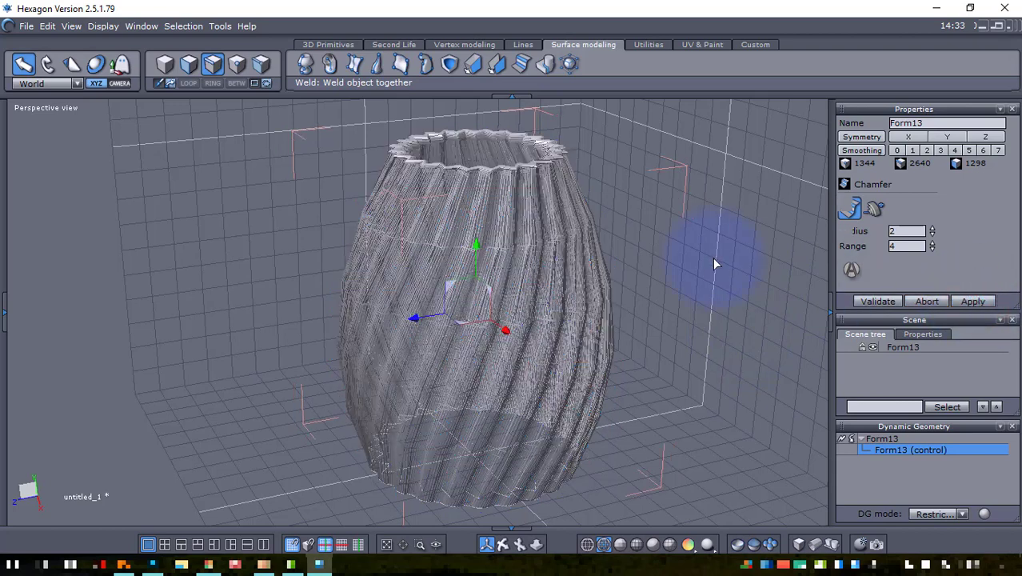
click(620, 544)
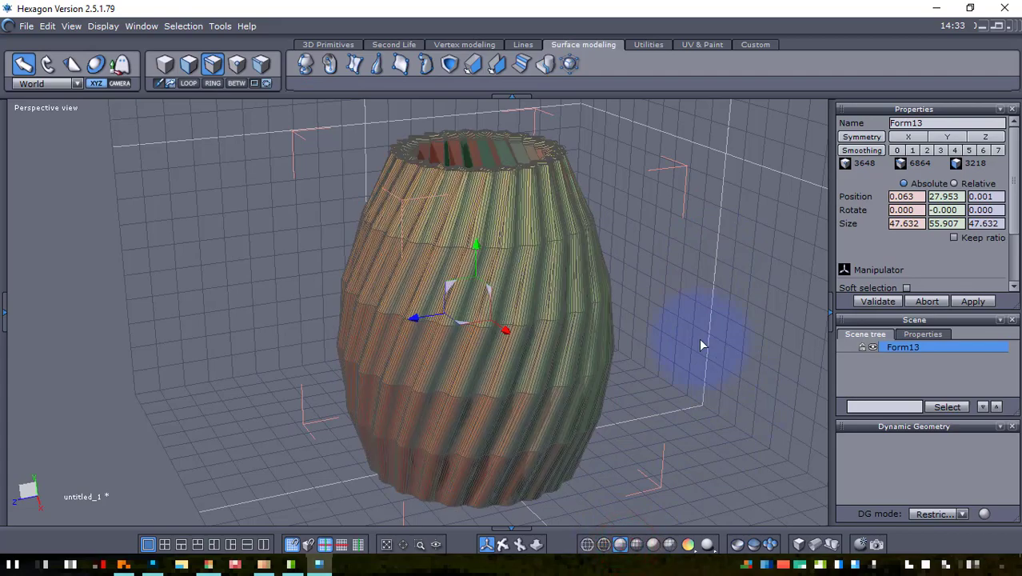
mouse_move(730, 384)
right_down()
mouse_move(519, 377)
mouse_move(657, 381)
mouse_move(734, 369)
mouse_move(753, 251)
mouse_move(718, 497)
mouse_move(735, 365)
mouse_move(721, 468)
mouse_move(731, 387)
mouse_move(752, 384)
right_up()
right_drag(678, 361, 756, 324)
right_drag(756, 381, 593, 516)
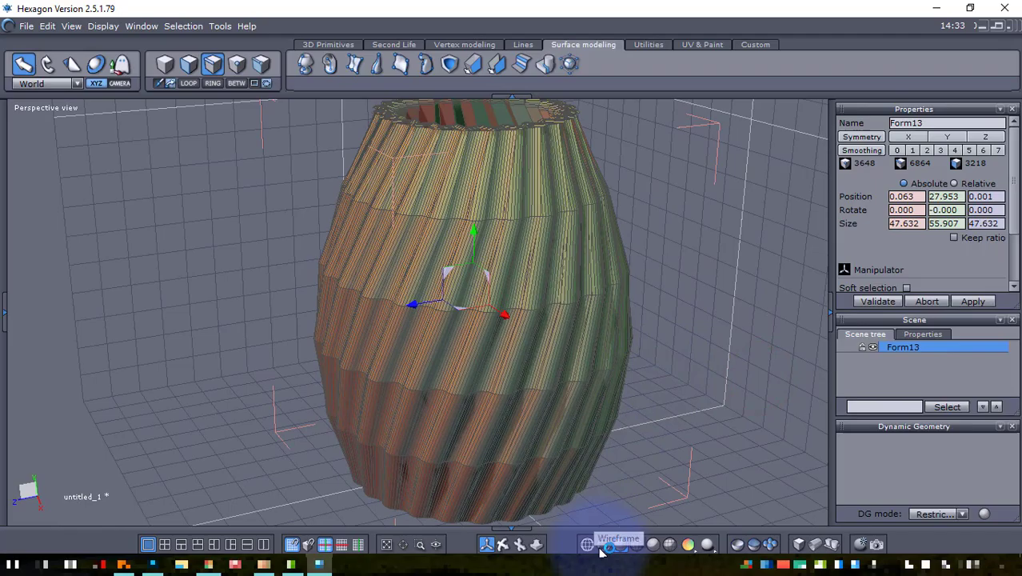
Inspect the chamfered mesh close up in wireframe, then return to shaded display
click(603, 543)
right_drag(598, 472, 496, 282)
scroll(495, 274, up, 3)
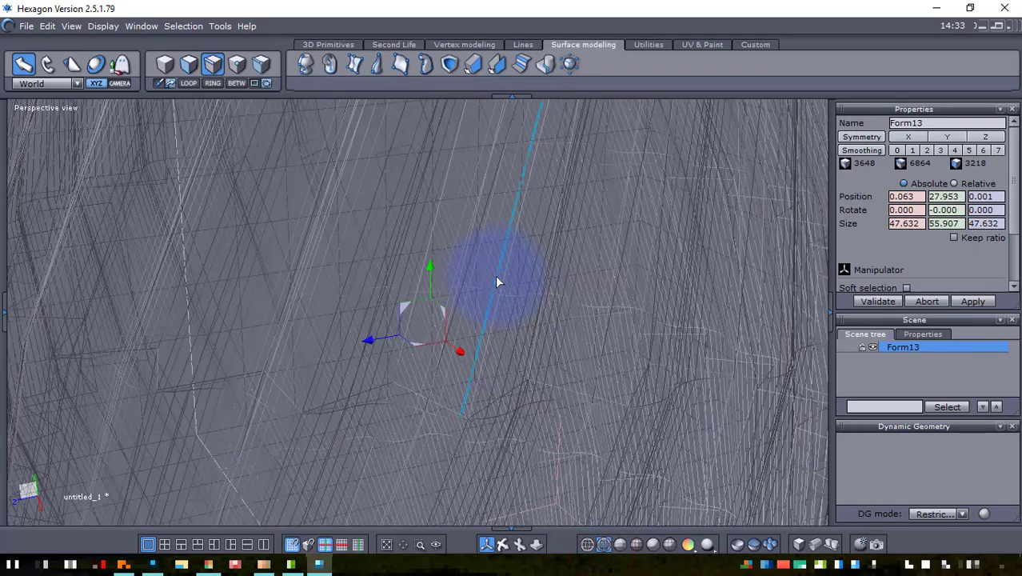
right_drag(631, 312, 644, 379)
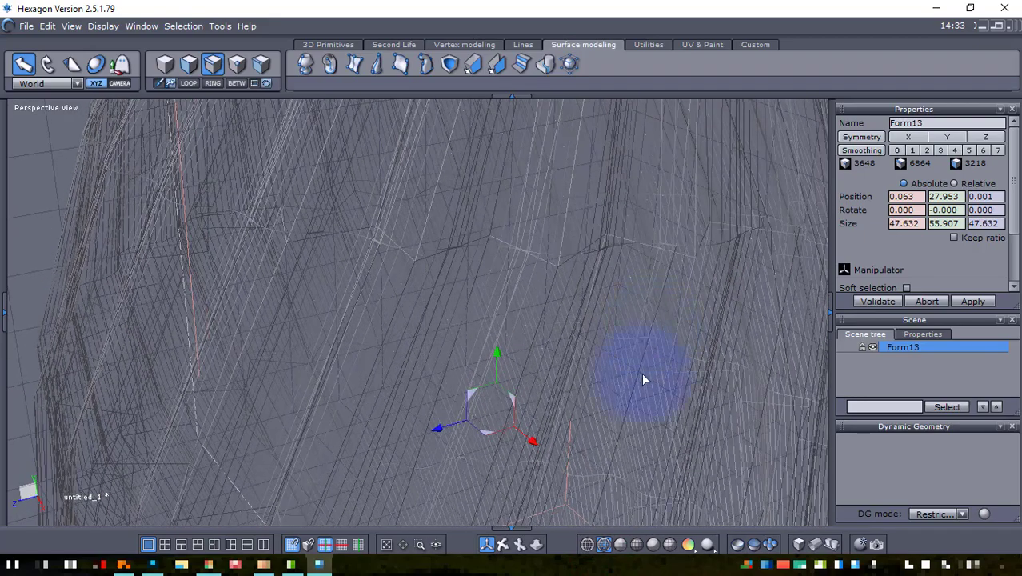
click(620, 544)
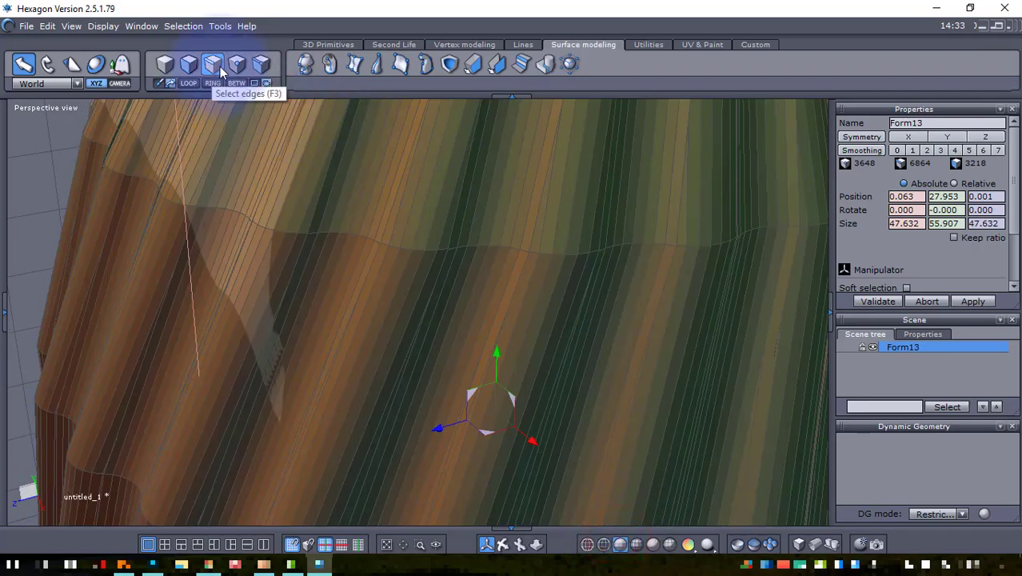
Select the horizontal edge loop around the vase's middle and start a Chamfer on it
click(394, 249)
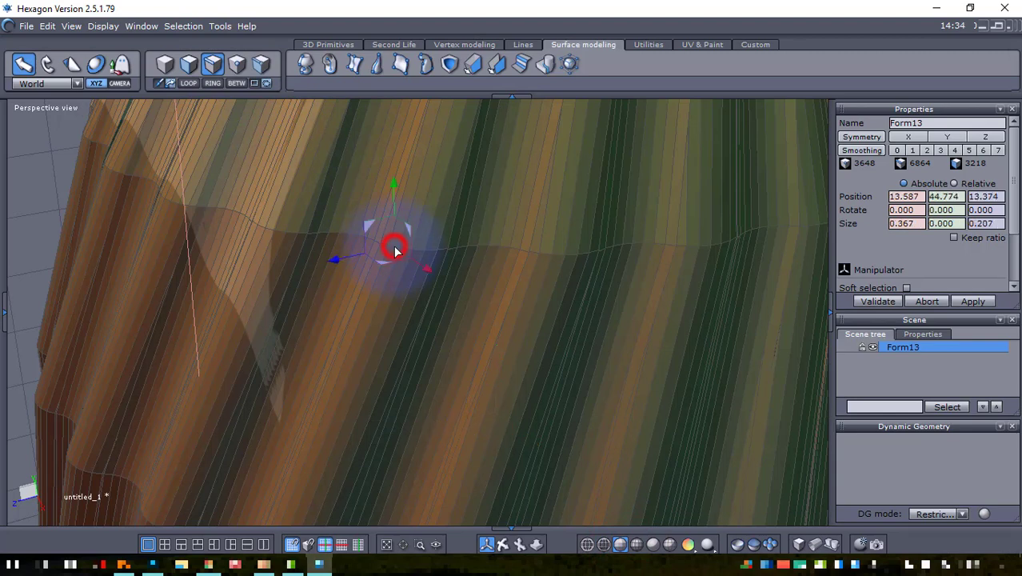
click(604, 544)
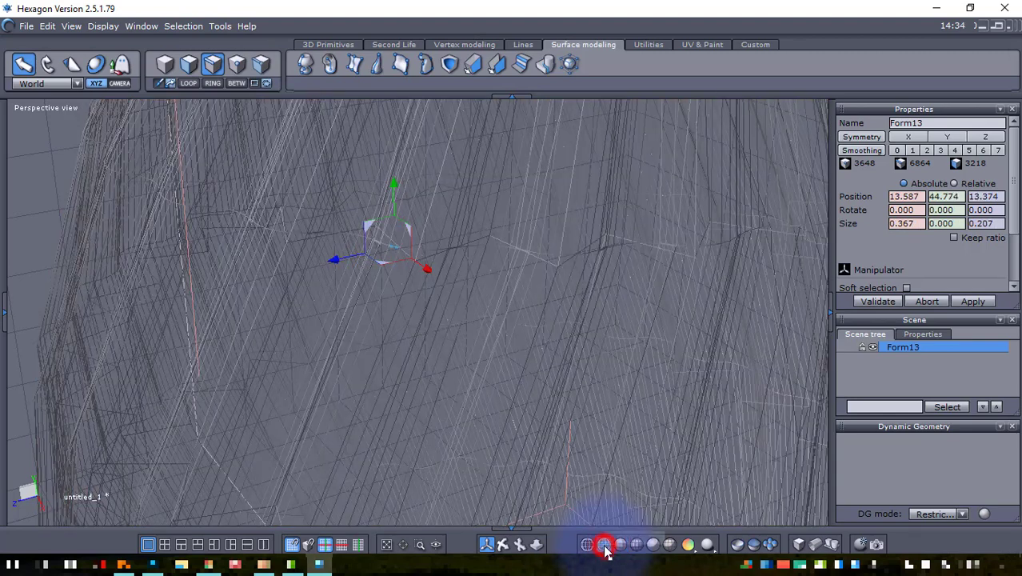
click(200, 84)
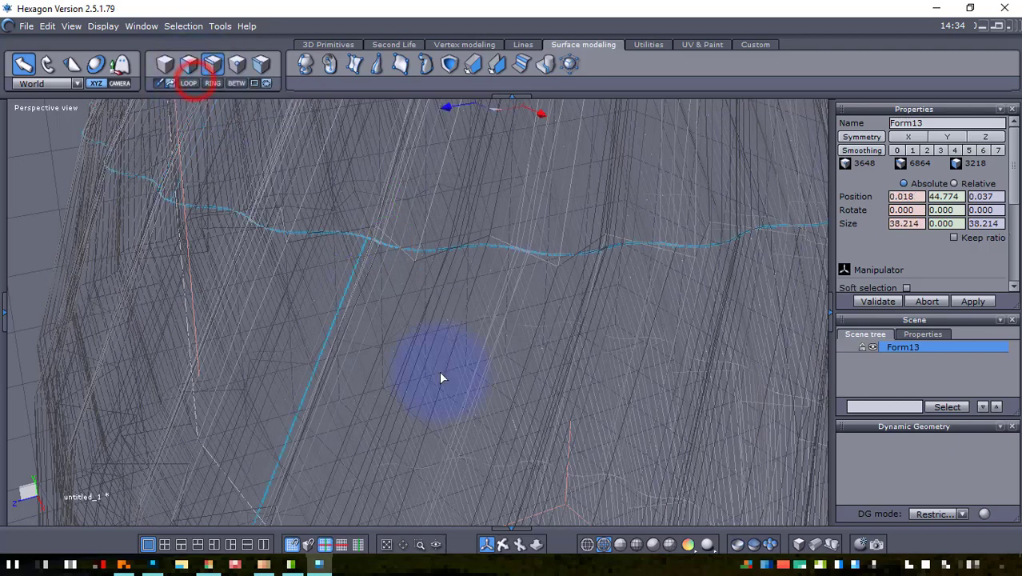
click(620, 544)
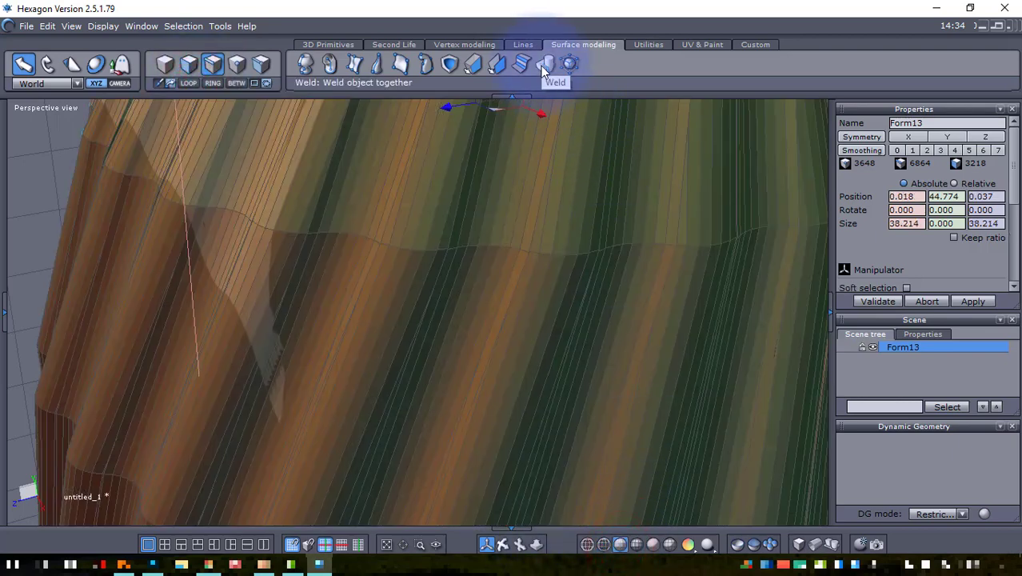
click(520, 64)
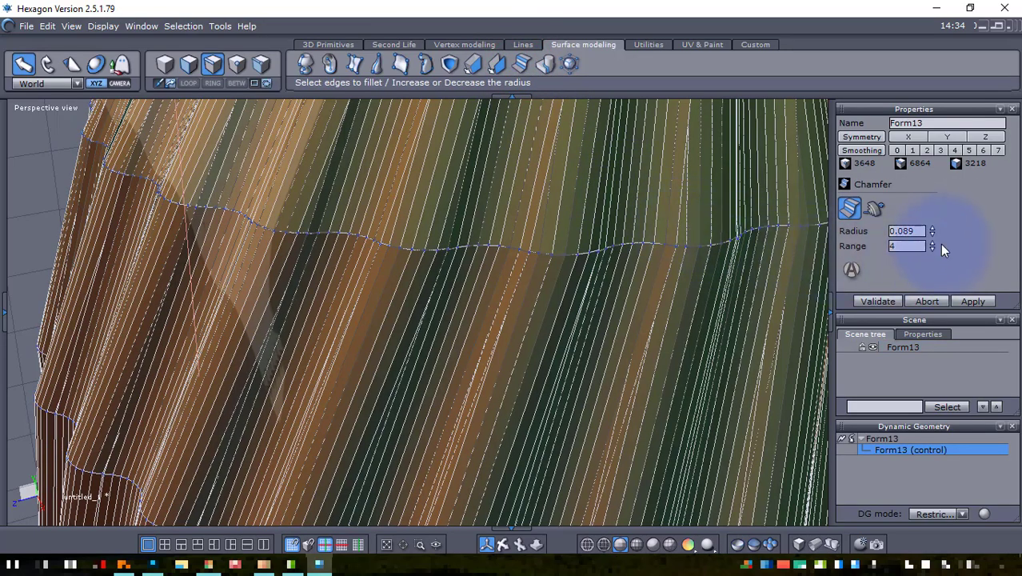
Raise the loop's chamfer radius through 1 and 5 to a final 10 at range 4, and validate
click(931, 228)
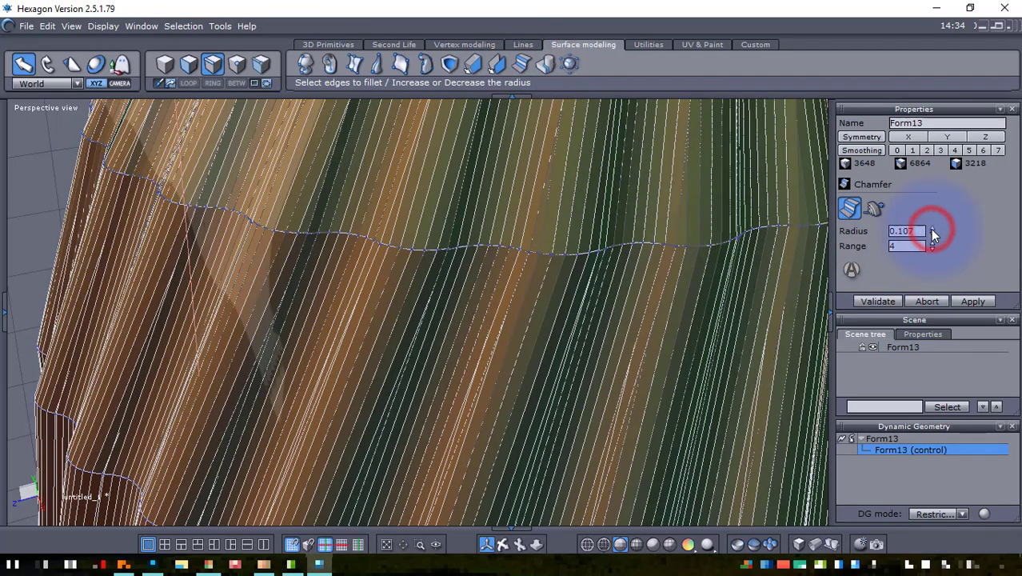
drag(930, 229, 930, 242)
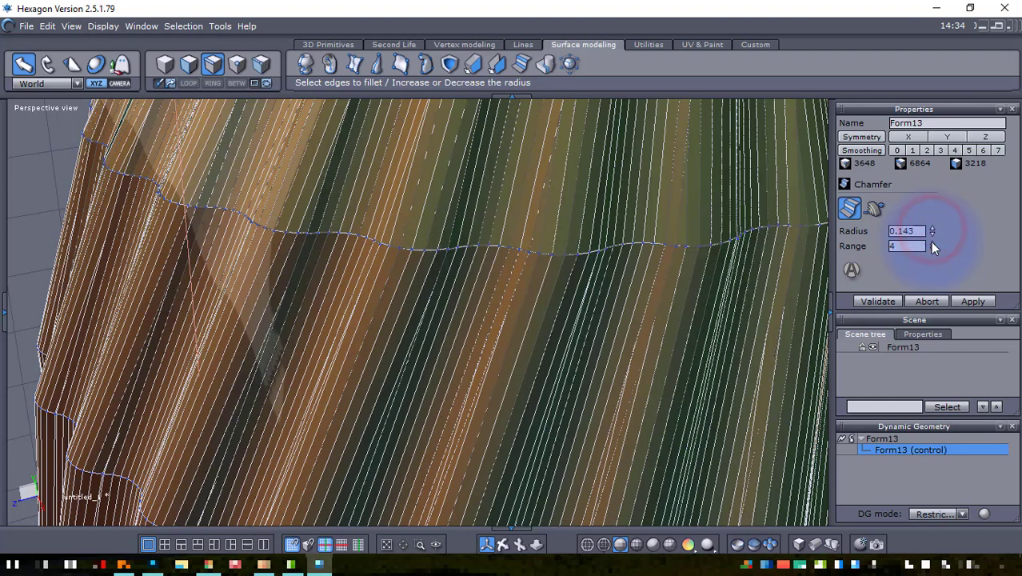
double_click(904, 230)
text(1)
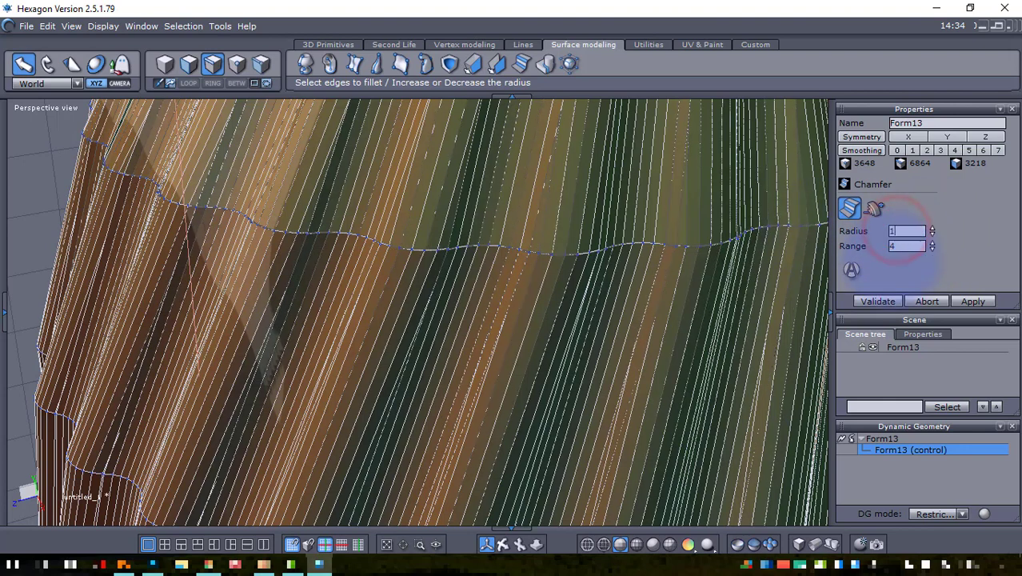
key(Tab)
double_click(907, 230)
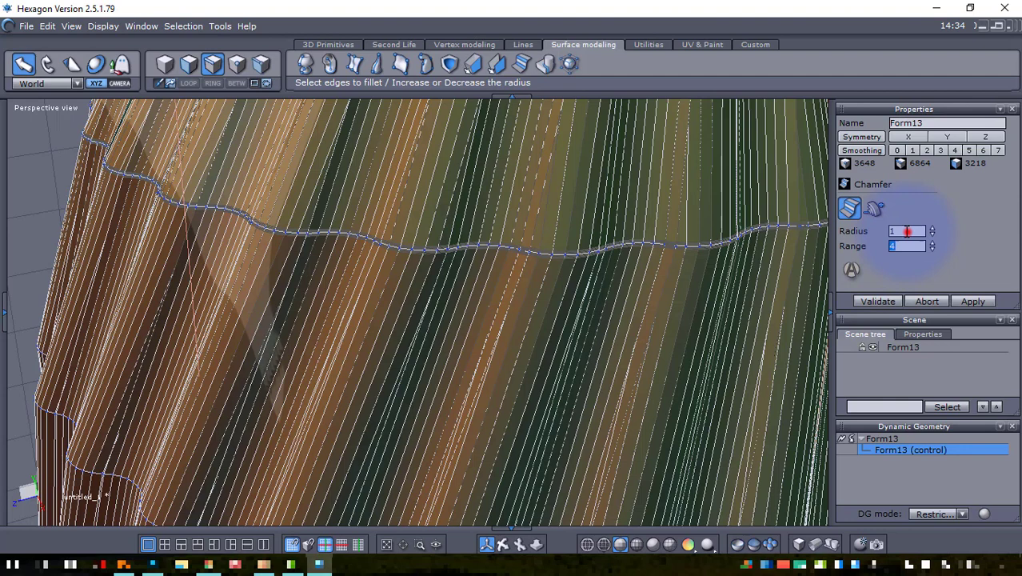
text(5)
key(Tab)
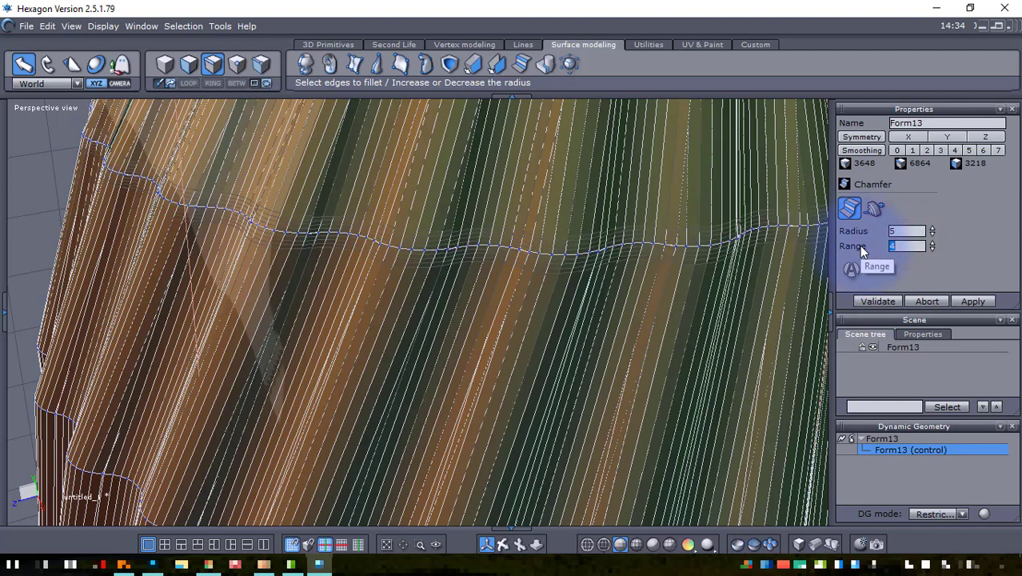
double_click(902, 231)
text(10)
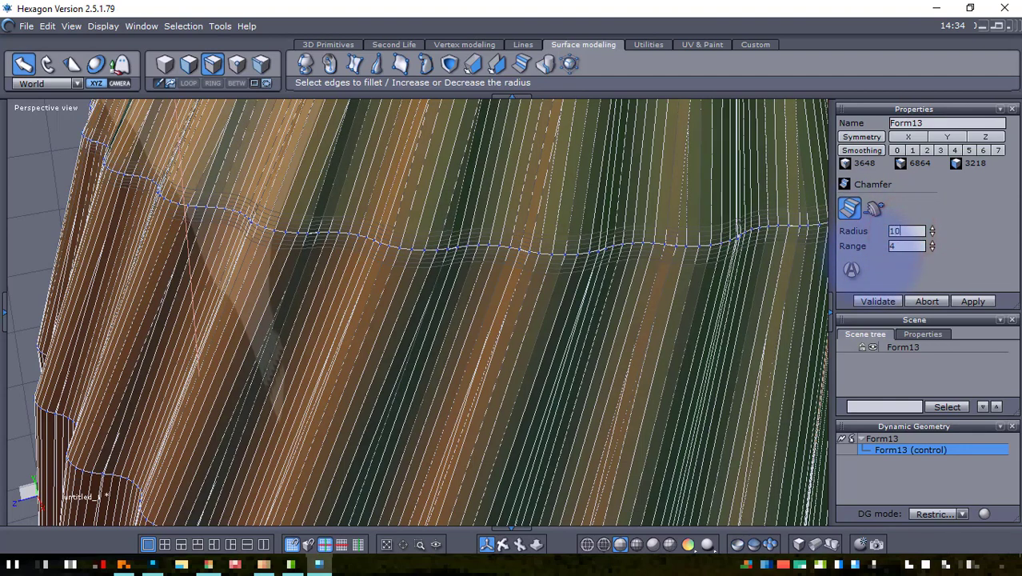
key(Return)
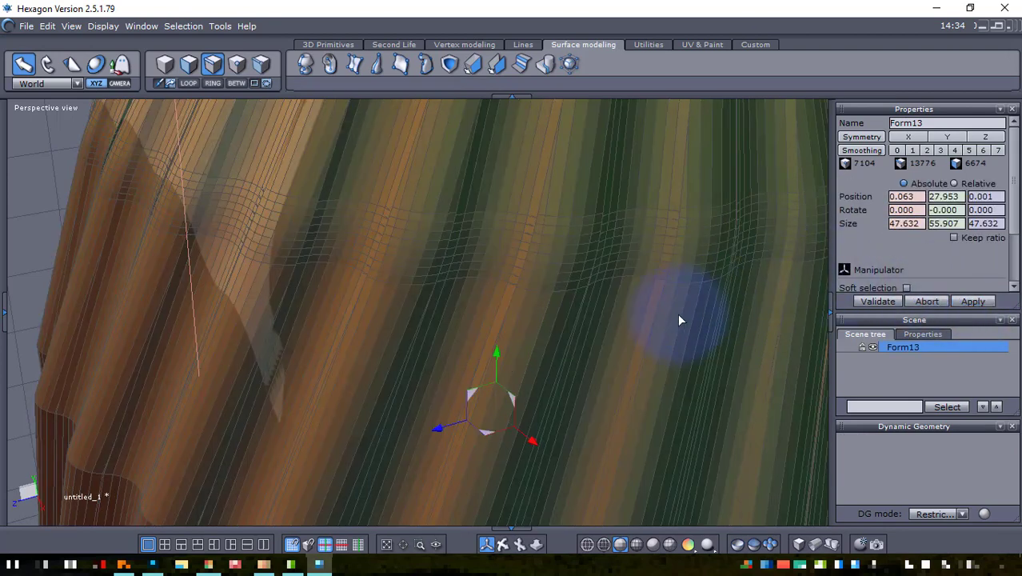
Zoom out and orbit to view the whole chamfered vase more frontally
scroll(607, 317, down, 6)
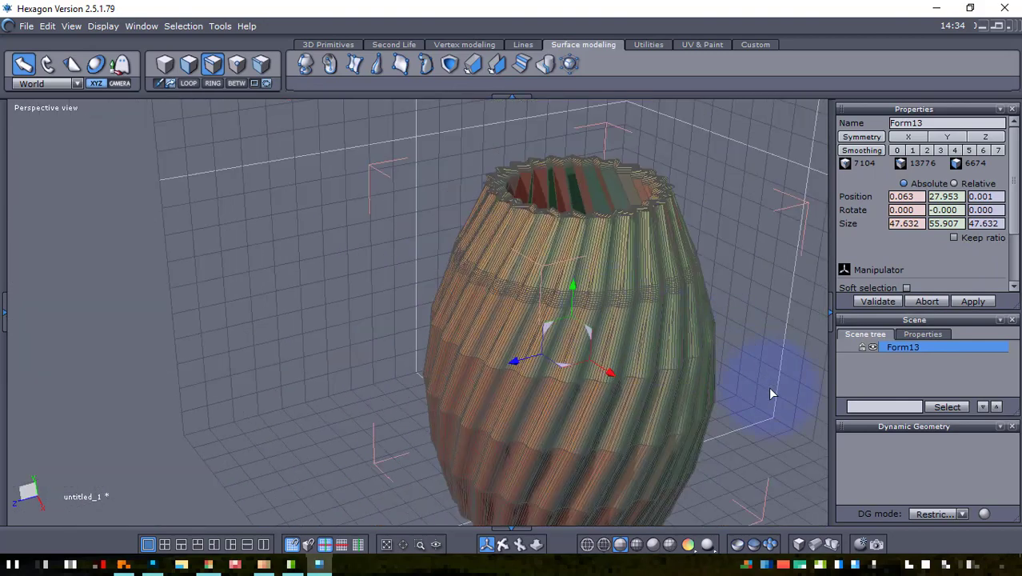
click(782, 426)
drag(747, 382, 704, 361)
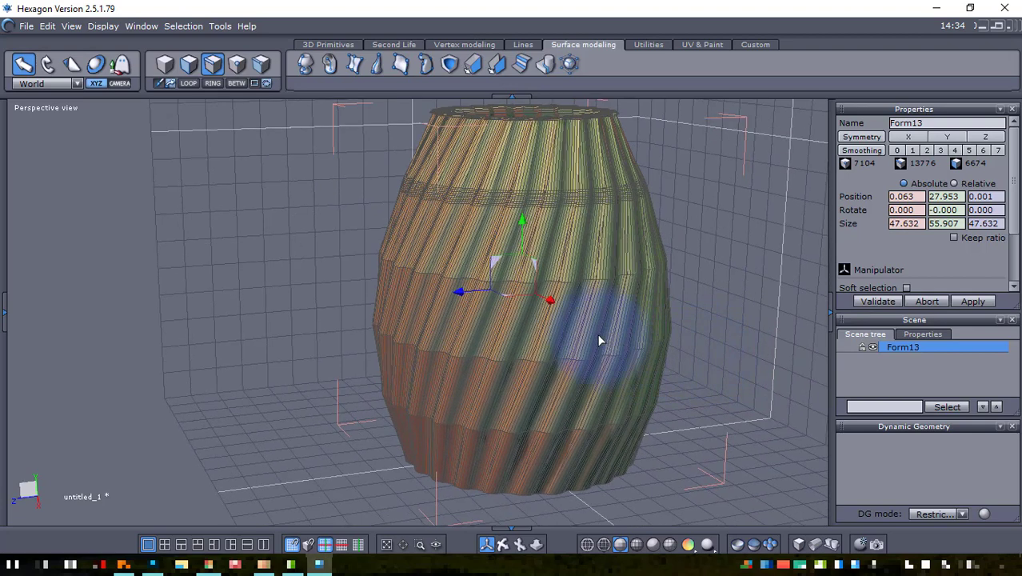
scroll(600, 340, up, 3)
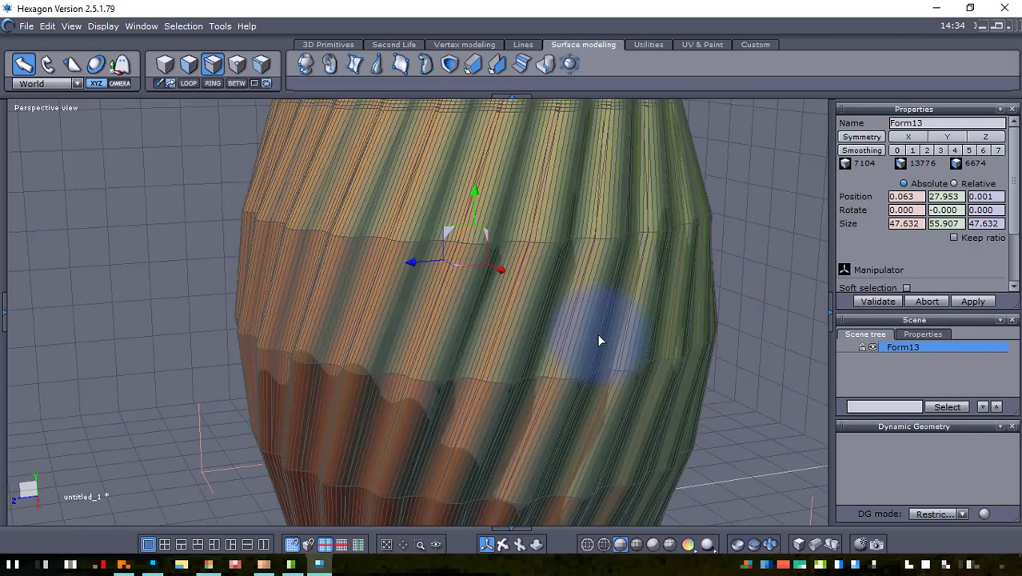
scroll(600, 341, down, 3)
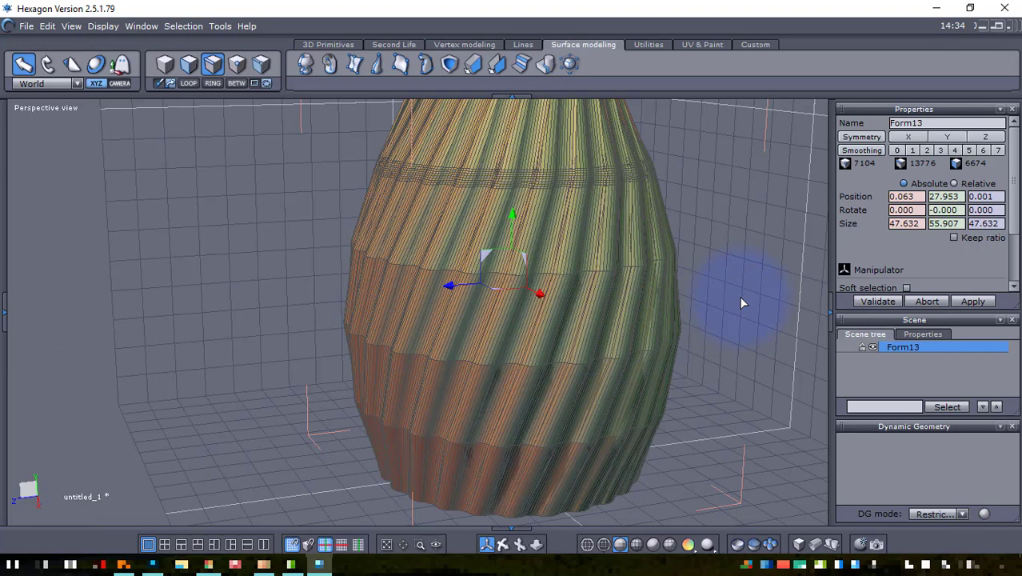
Select edge loops on the upper and lower vase body, checking them in wireframe
click(560, 273)
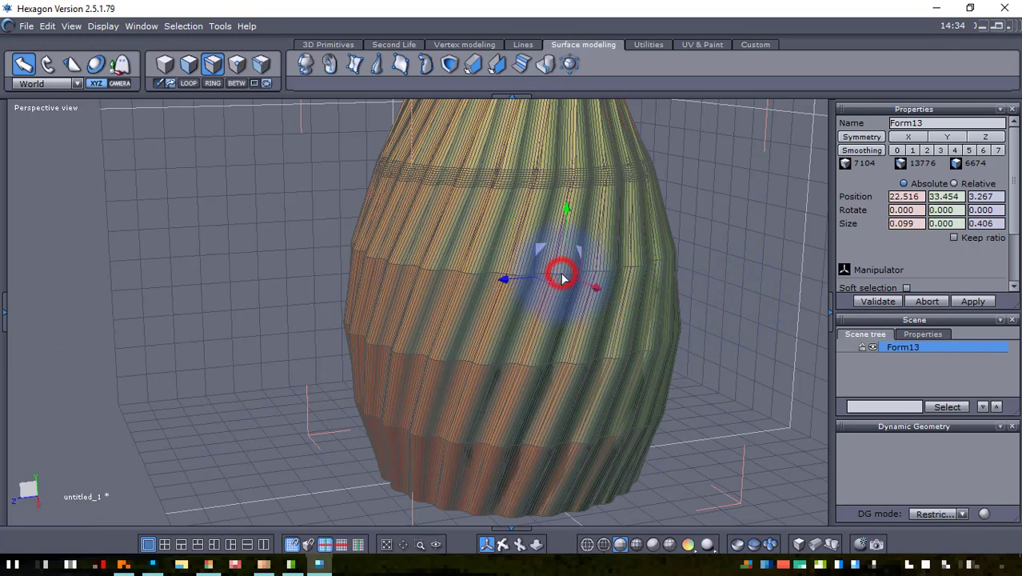
click(603, 545)
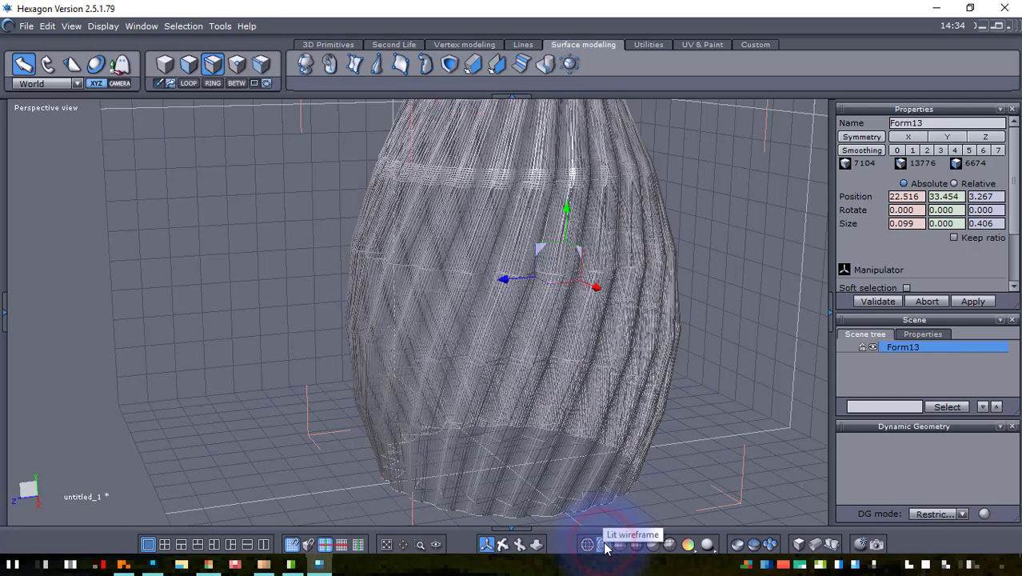
click(189, 86)
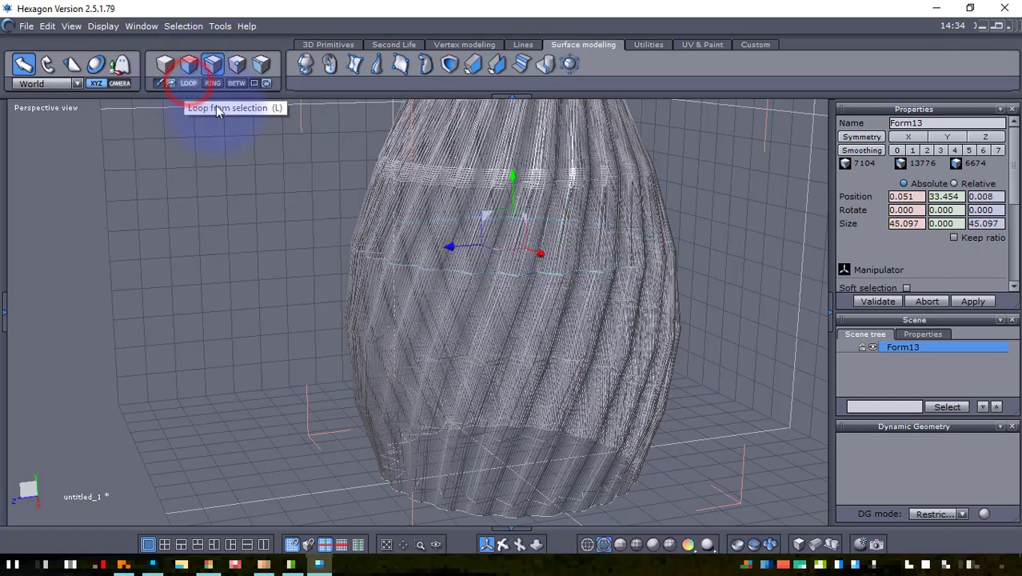
click(620, 547)
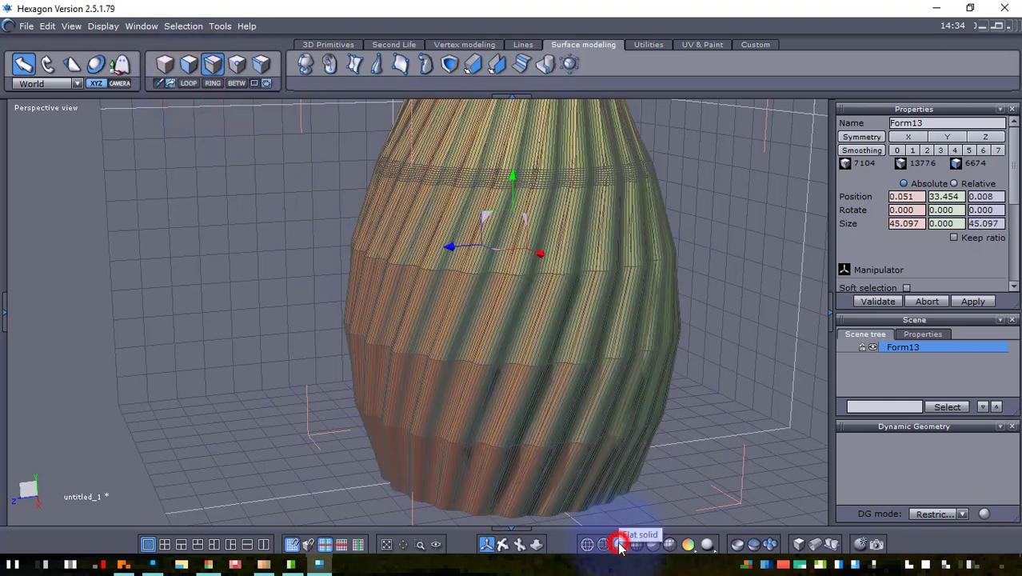
click(573, 363)
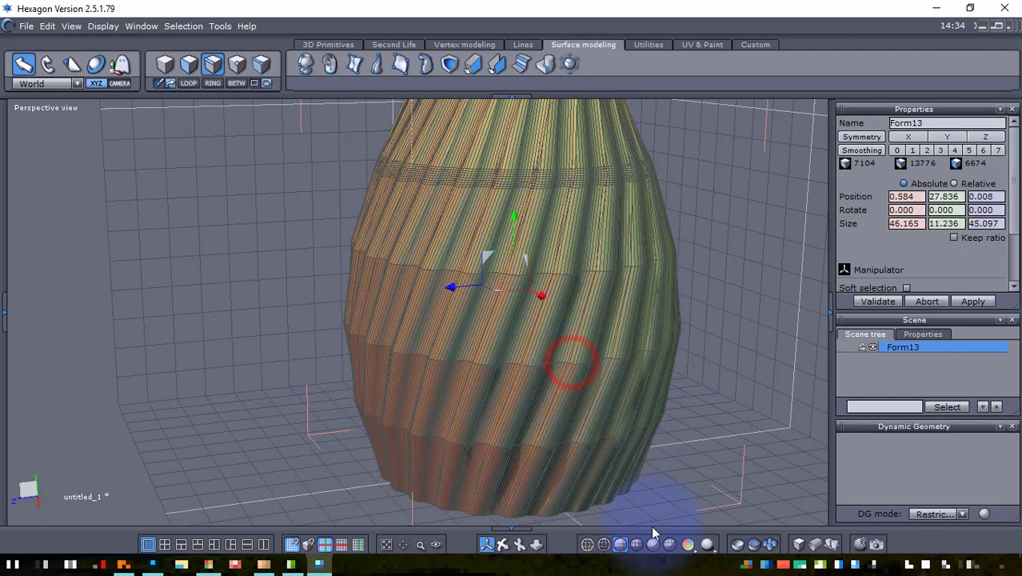
click(603, 544)
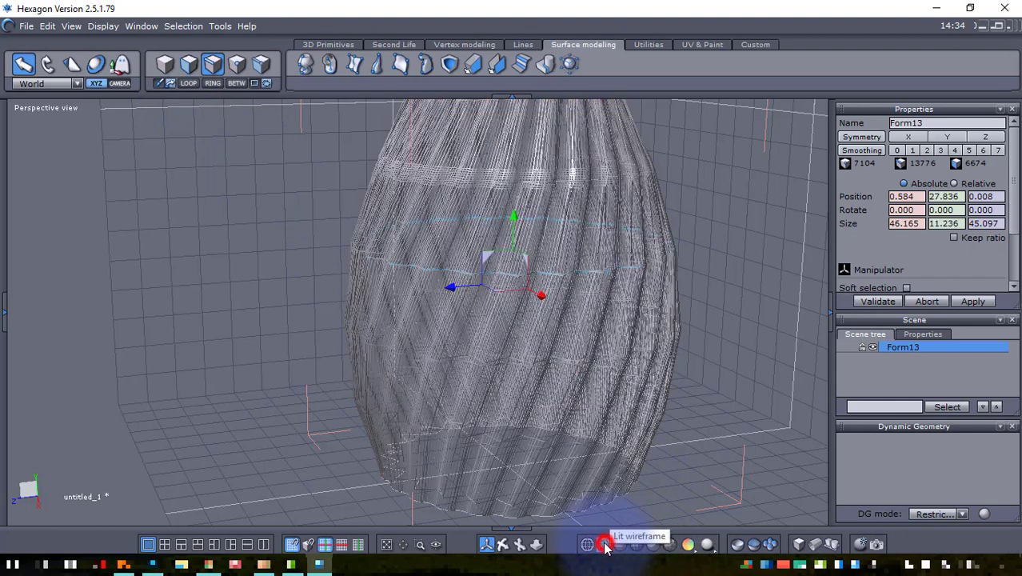
click(195, 84)
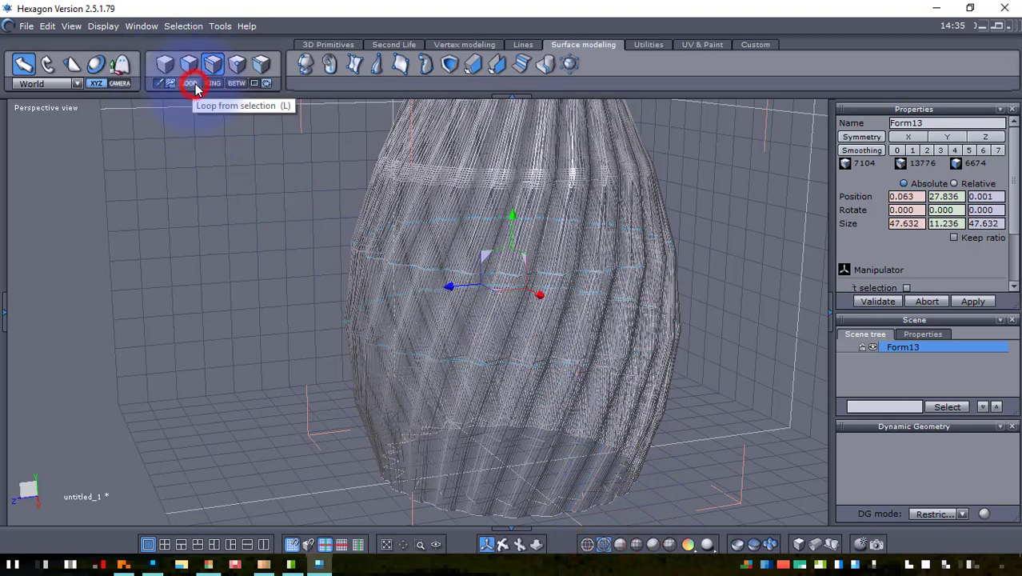
click(618, 543)
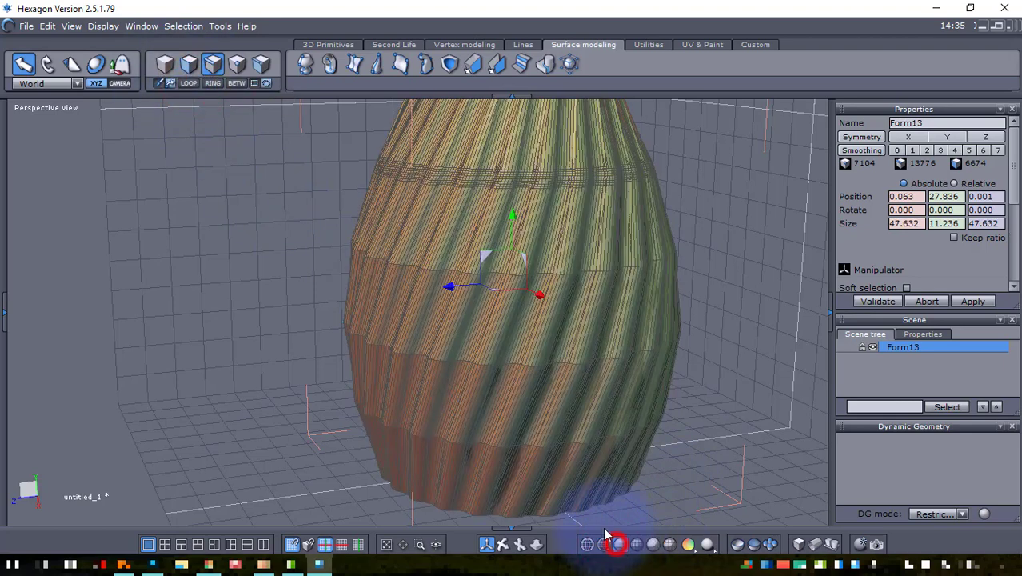
Select an edge loop near the bottom, then clear the selection and zoom in on the rim
click(534, 444)
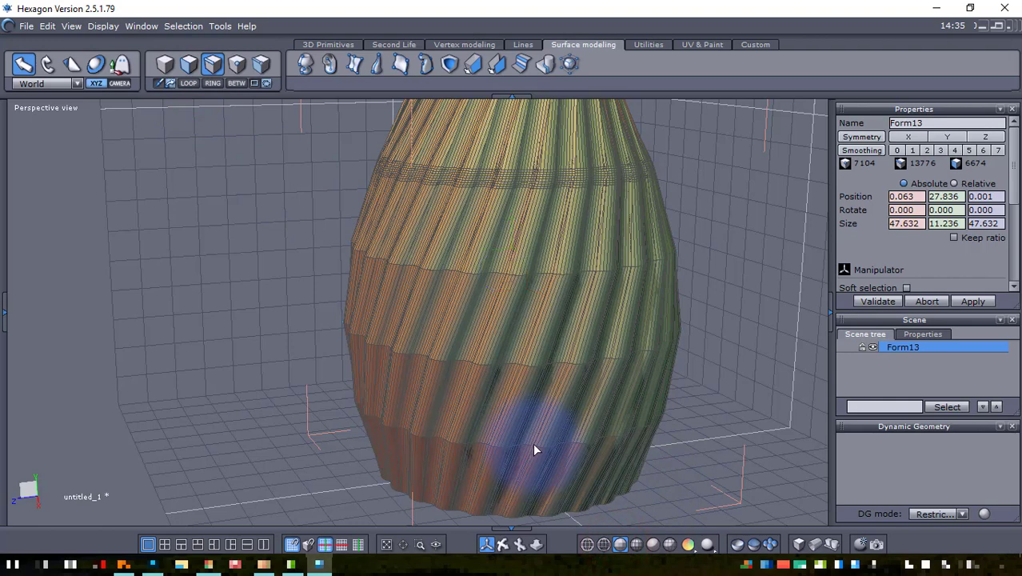
click(536, 446)
click(604, 544)
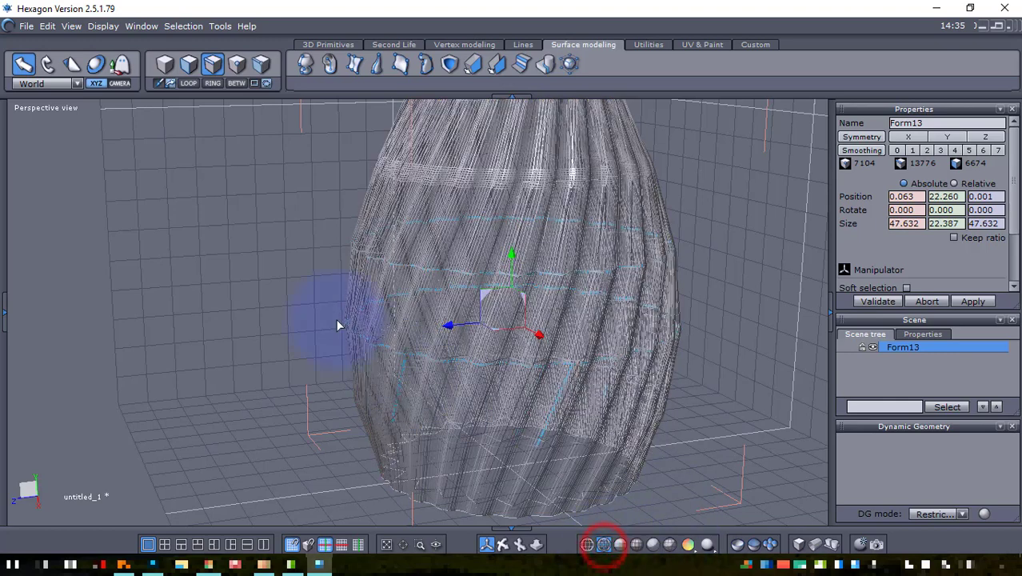
click(190, 84)
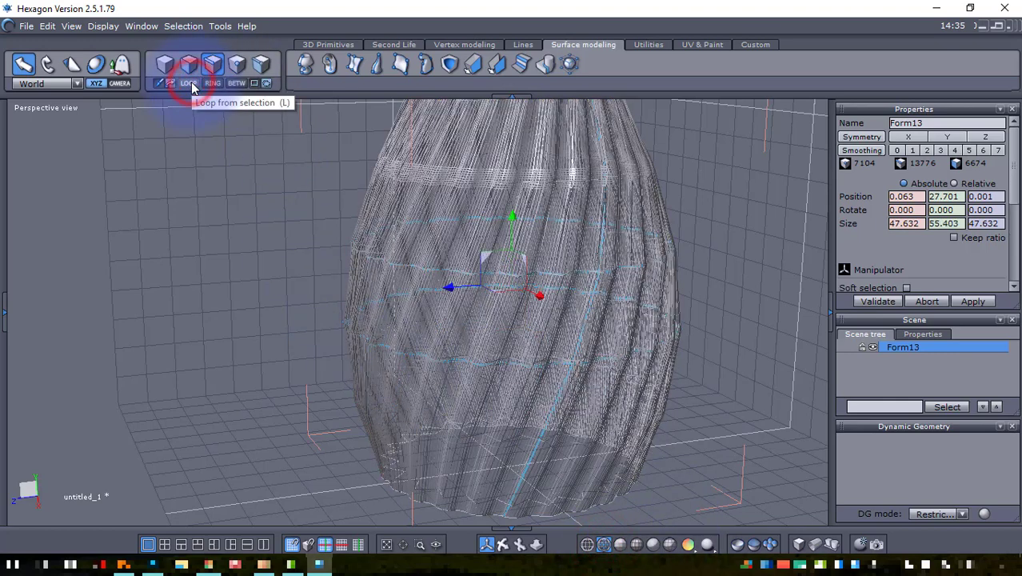
click(795, 449)
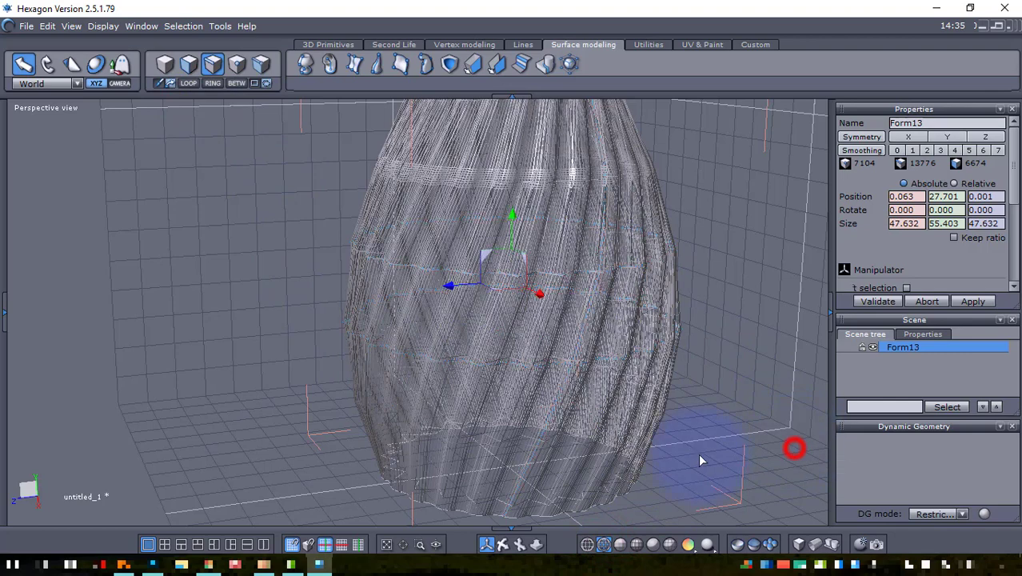
scroll(549, 468, up, 5)
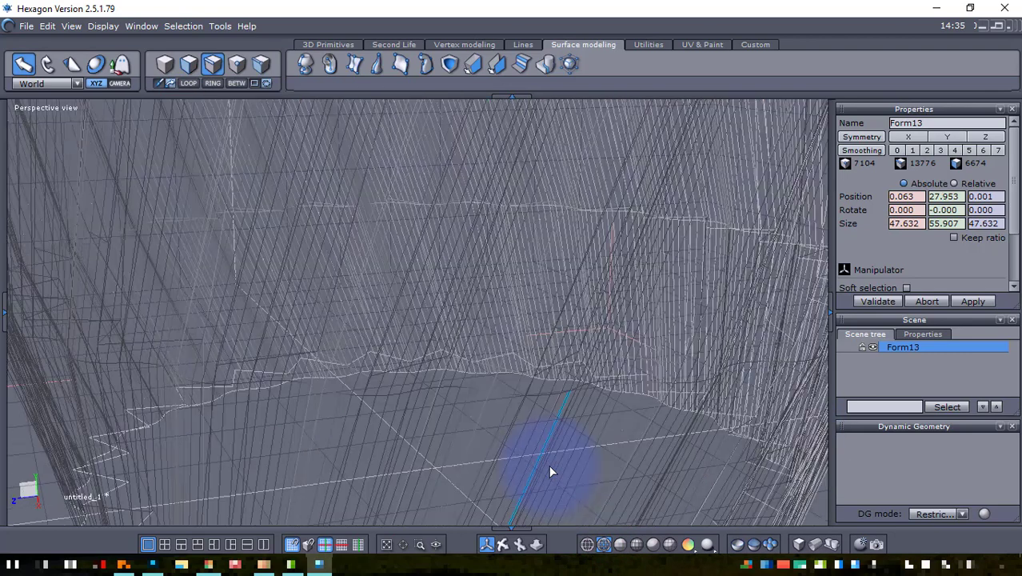
Select the bottom-rim edge loop and a second horizontal loop with Loop from selection
click(503, 393)
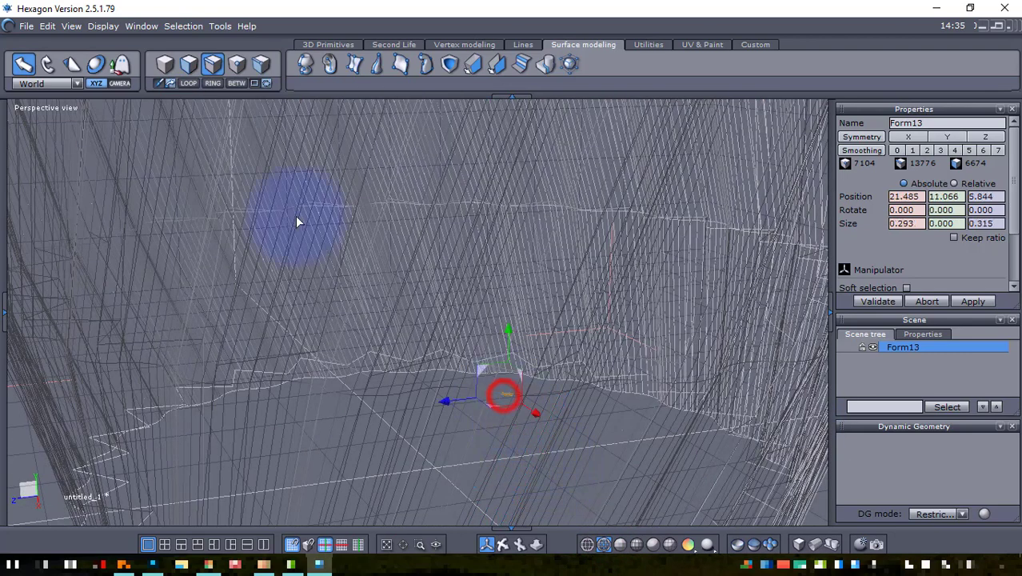
click(192, 83)
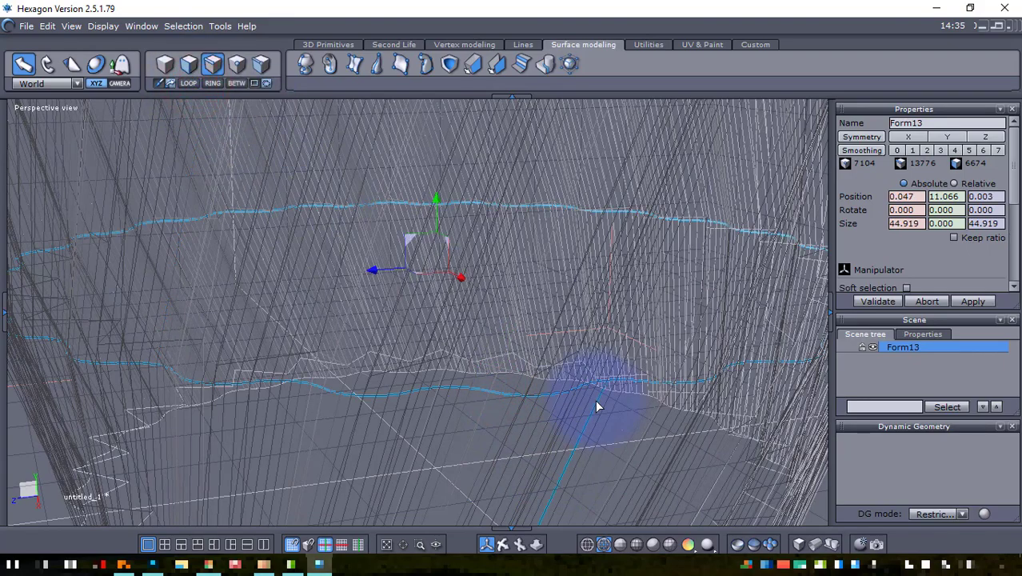
right_drag(591, 289, 591, 333)
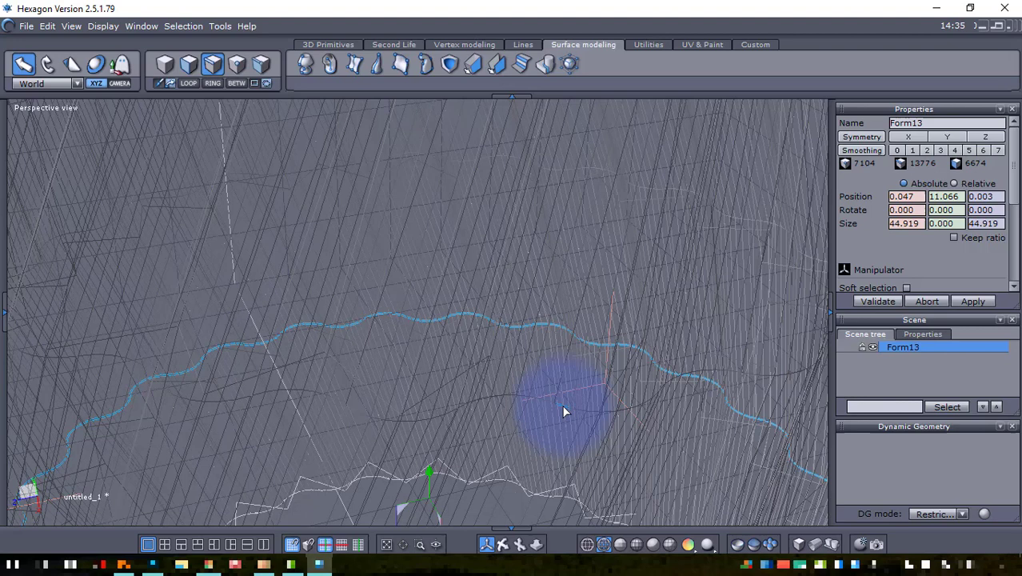
click(563, 408)
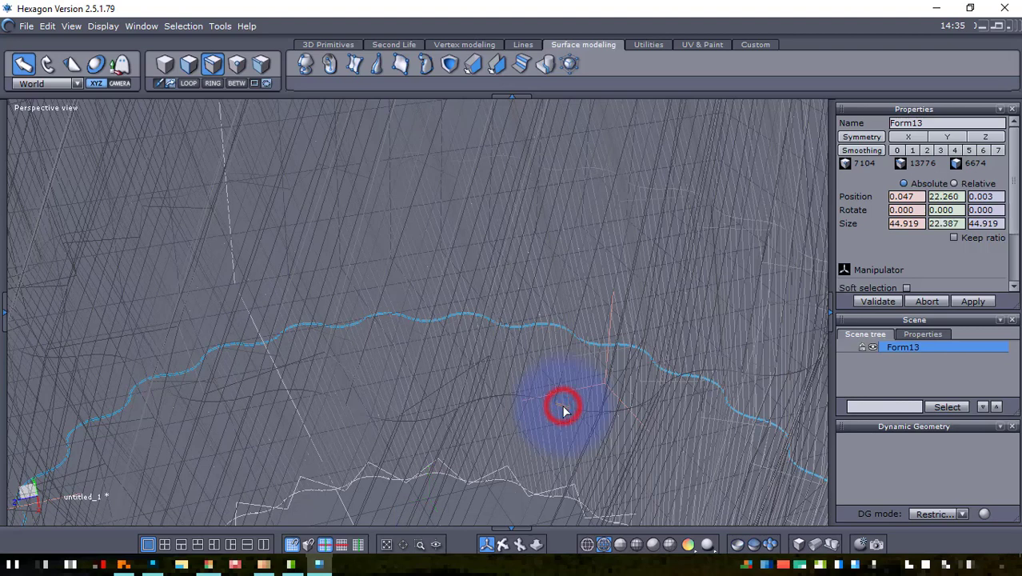
click(192, 83)
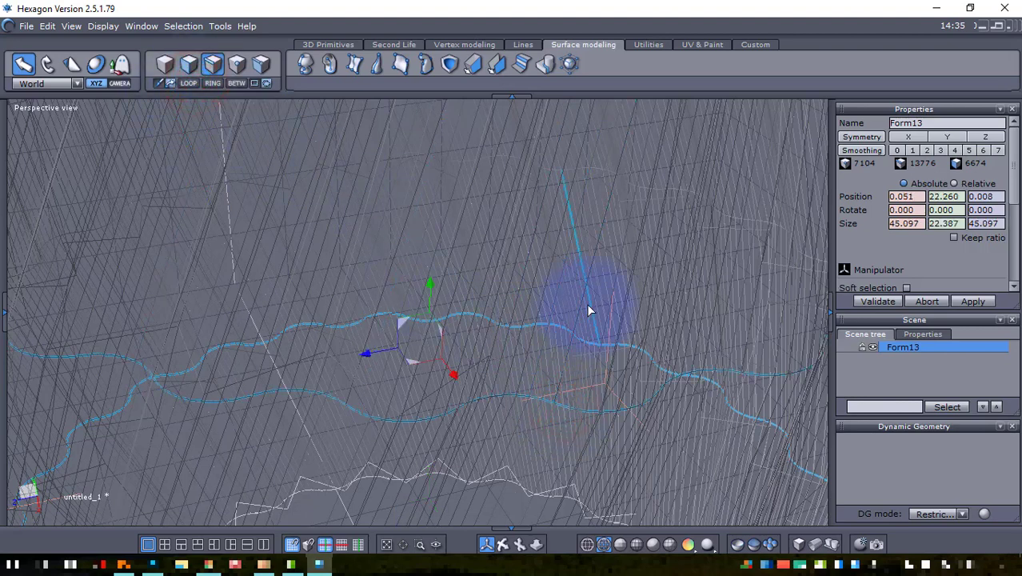
Add a third edge loop on the next ring and orbit out to see the whole vase
middle_drag(583, 283, 565, 251)
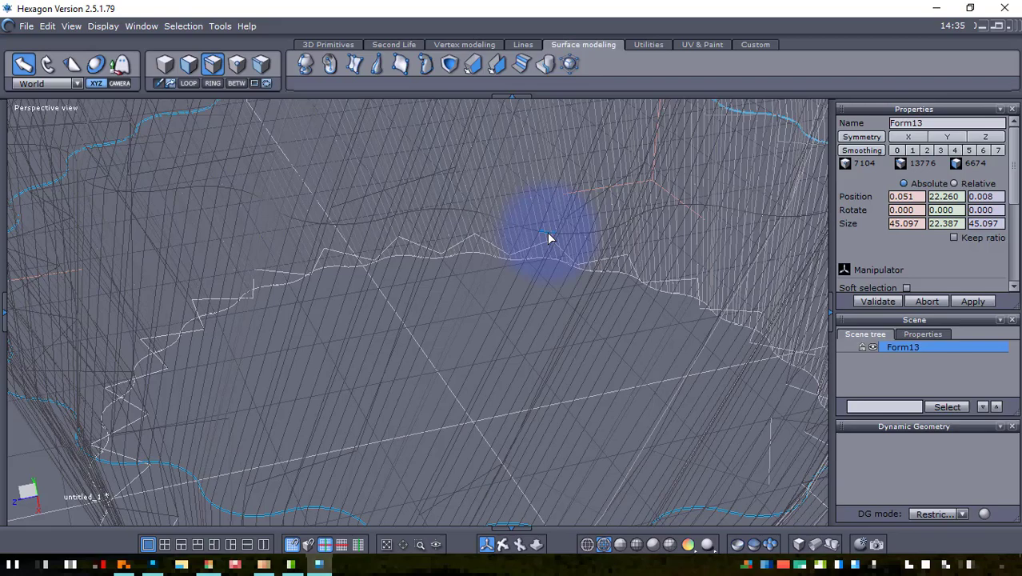
click(548, 234)
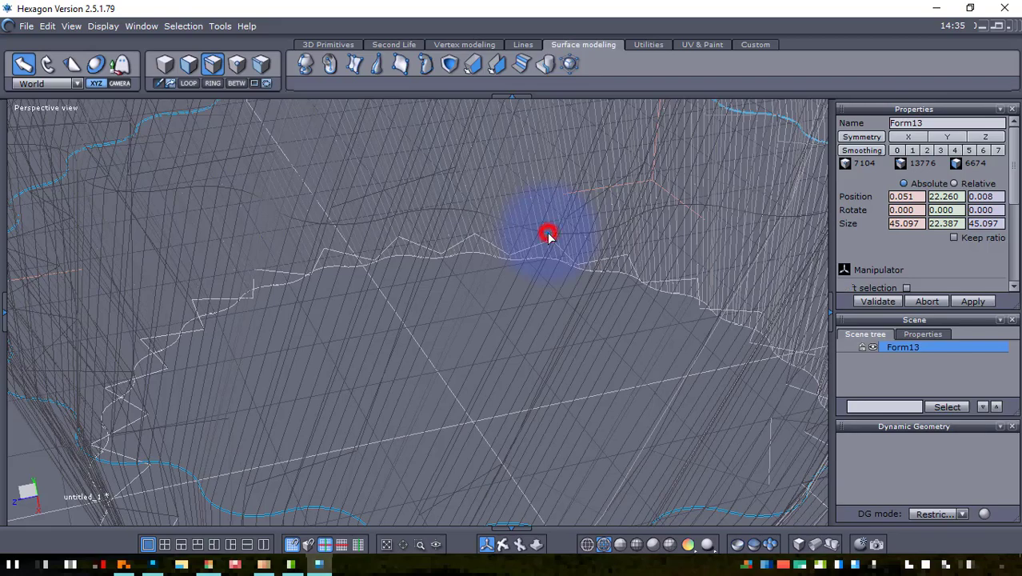
click(188, 83)
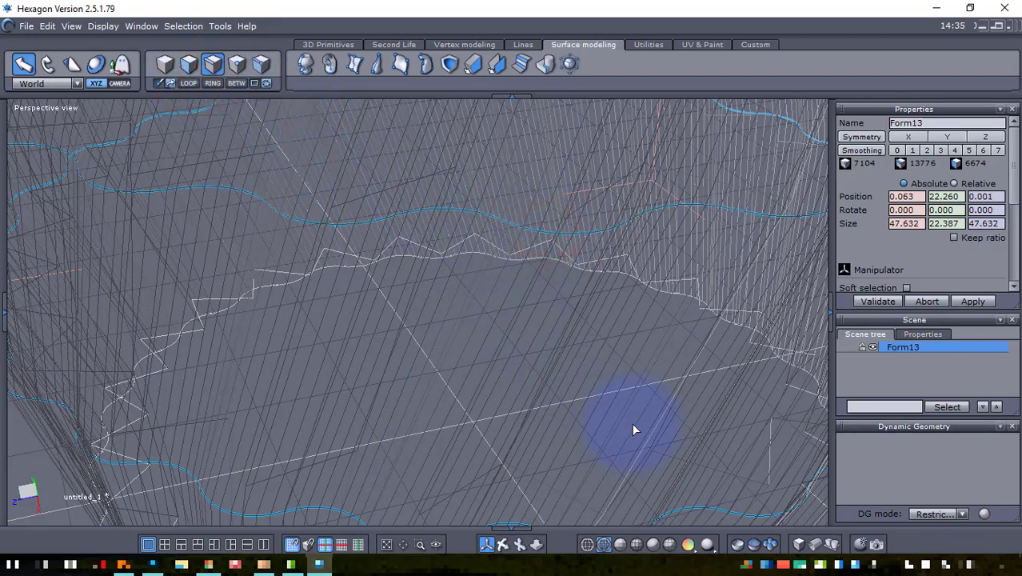
mouse_move(633, 424)
middle_down()
mouse_move(638, 328)
mouse_move(613, 372)
mouse_move(616, 436)
mouse_move(634, 434)
mouse_move(566, 501)
mouse_move(586, 510)
middle_up()
click(634, 434)
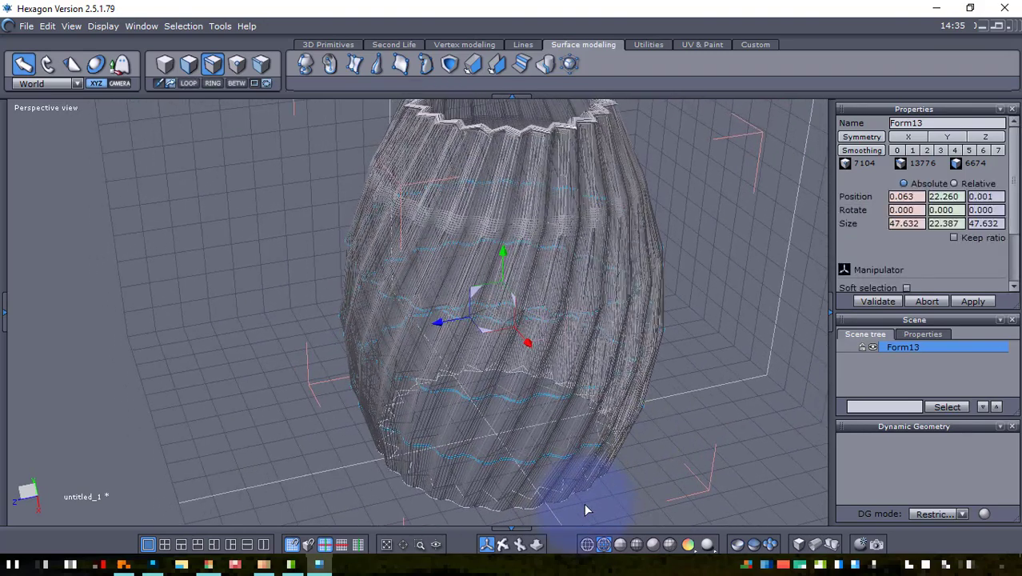
Chamfer the selected loops in shaded view with radius 10 and range 4, then orbit to inspect
click(620, 545)
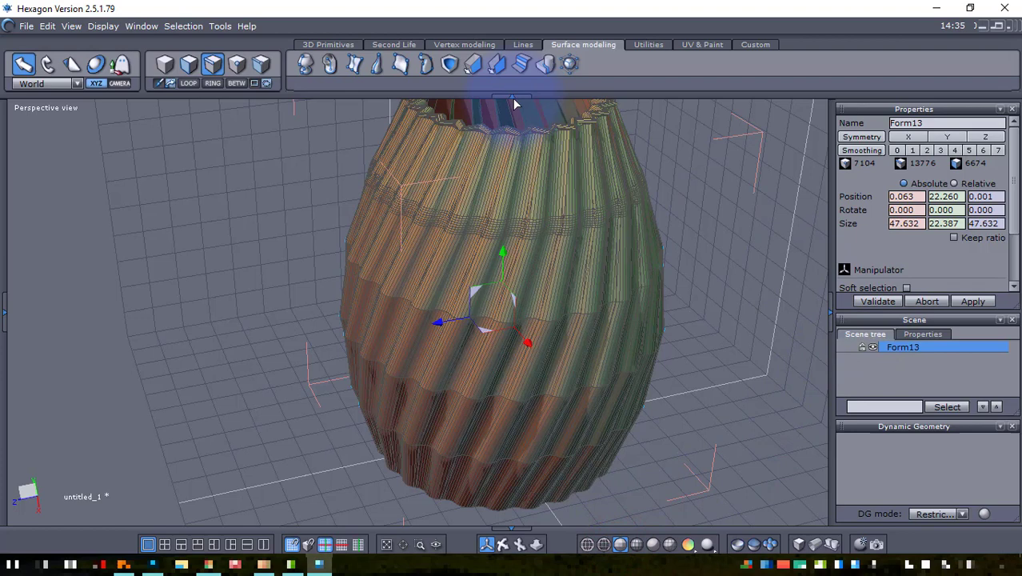
click(520, 64)
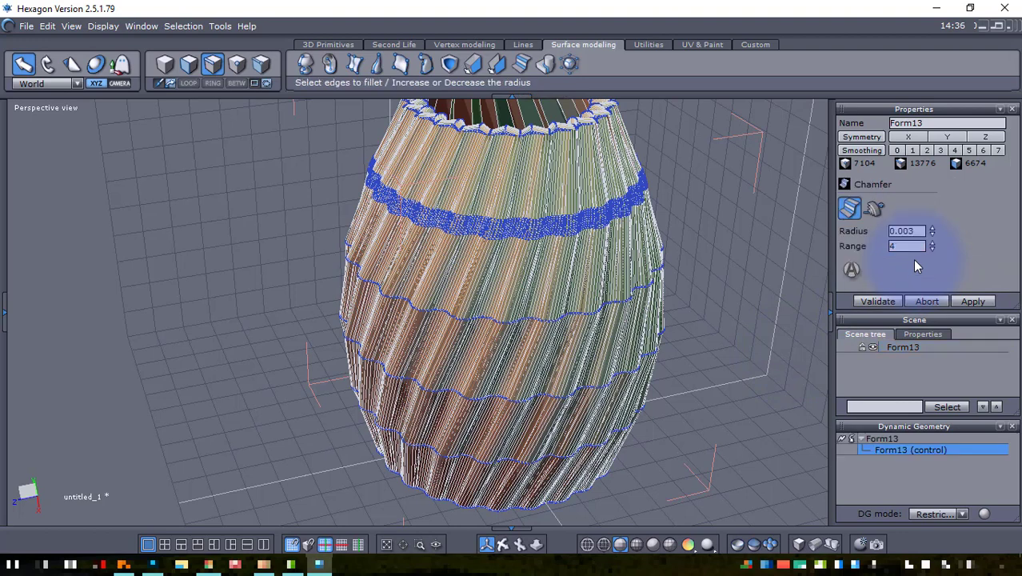
click(918, 231)
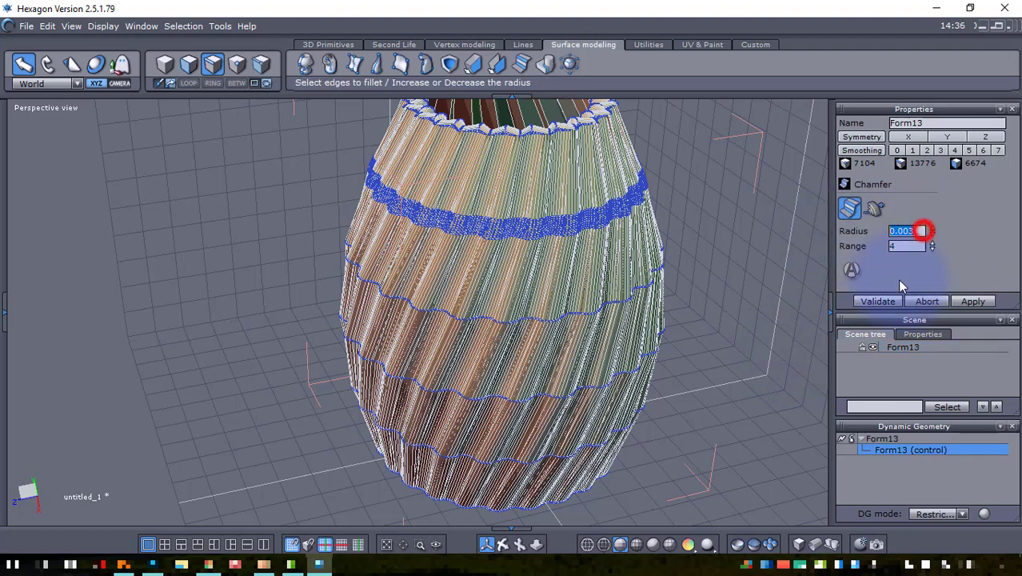
text(10)
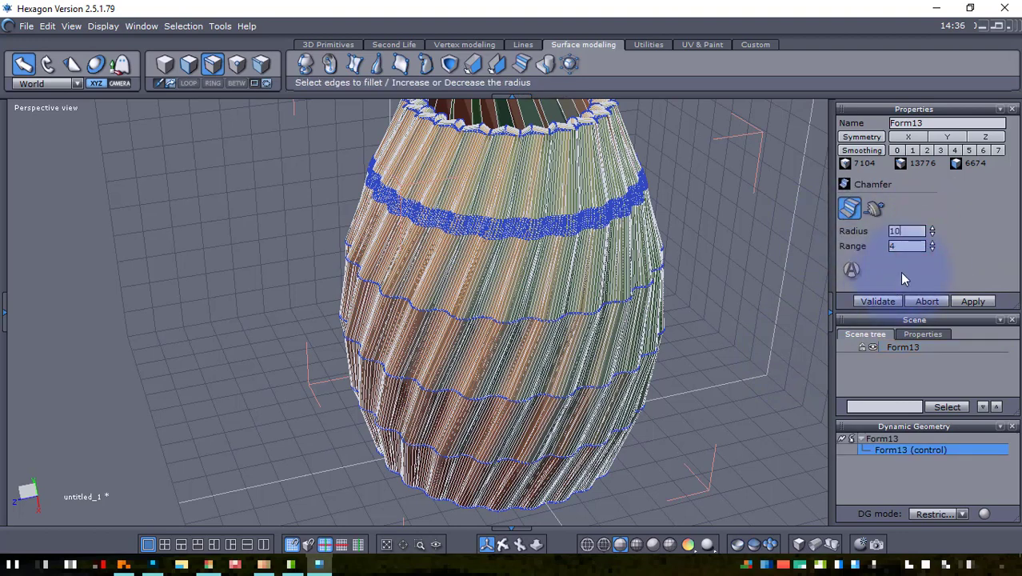
key(Tab)
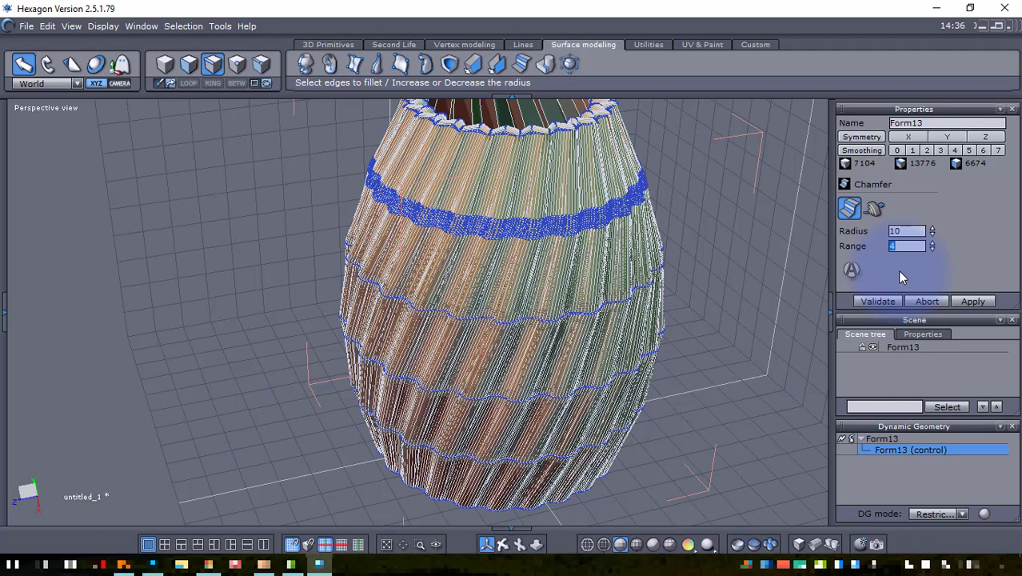
click(976, 302)
click(982, 303)
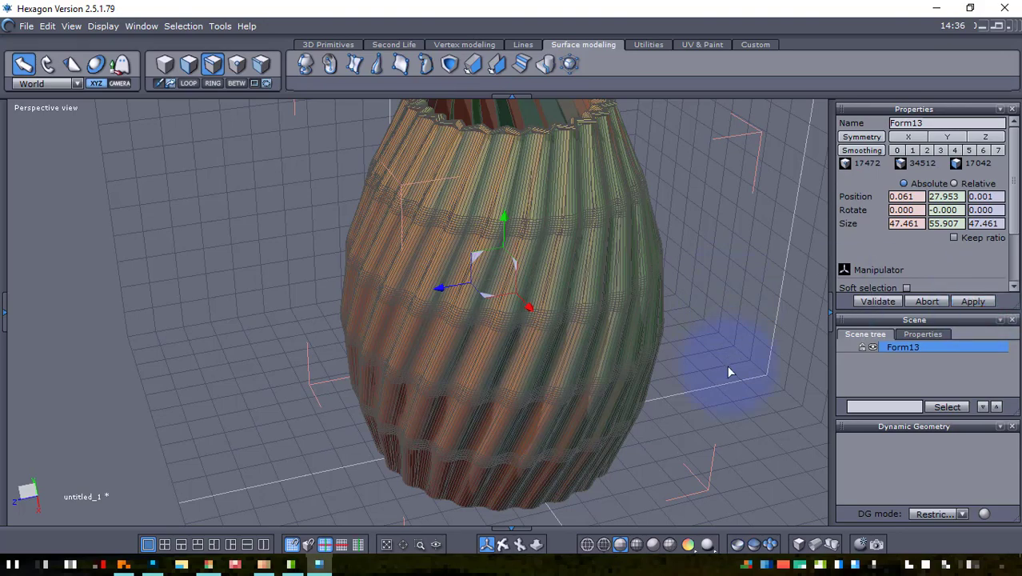
mouse_move(721, 418)
middle_down()
mouse_move(771, 395)
mouse_move(720, 410)
mouse_move(719, 466)
mouse_move(666, 418)
middle_up()
scroll(705, 452, down, 2)
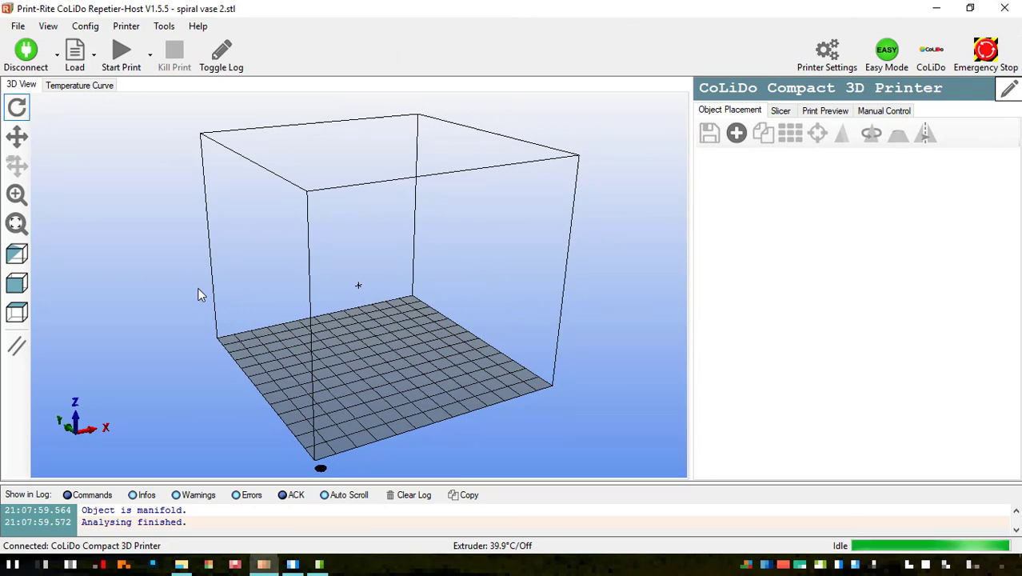
Import spiral vase 2 and set its X scale to 0.75 with uniform scaling locked
click(74, 55)
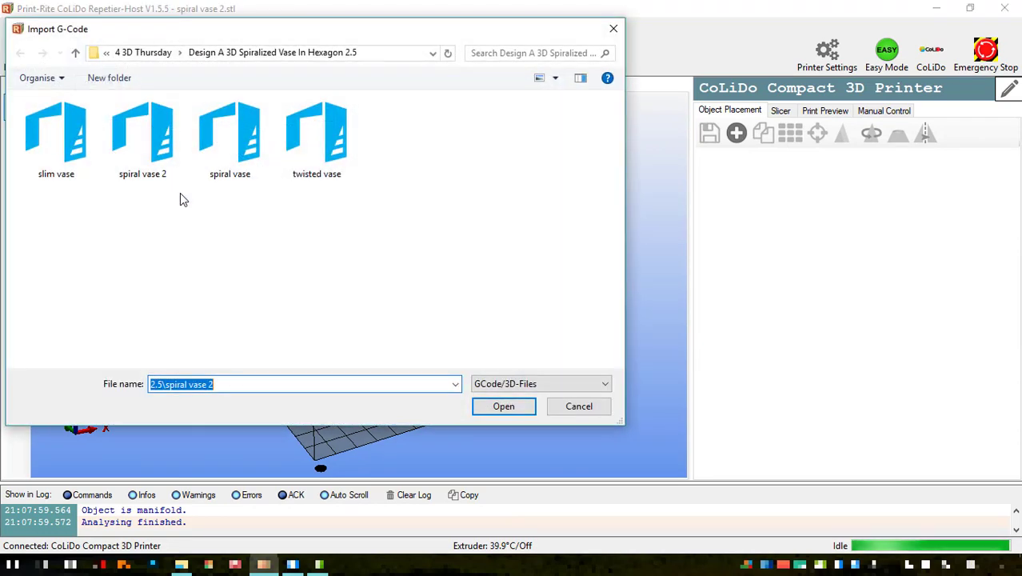
double_click(156, 154)
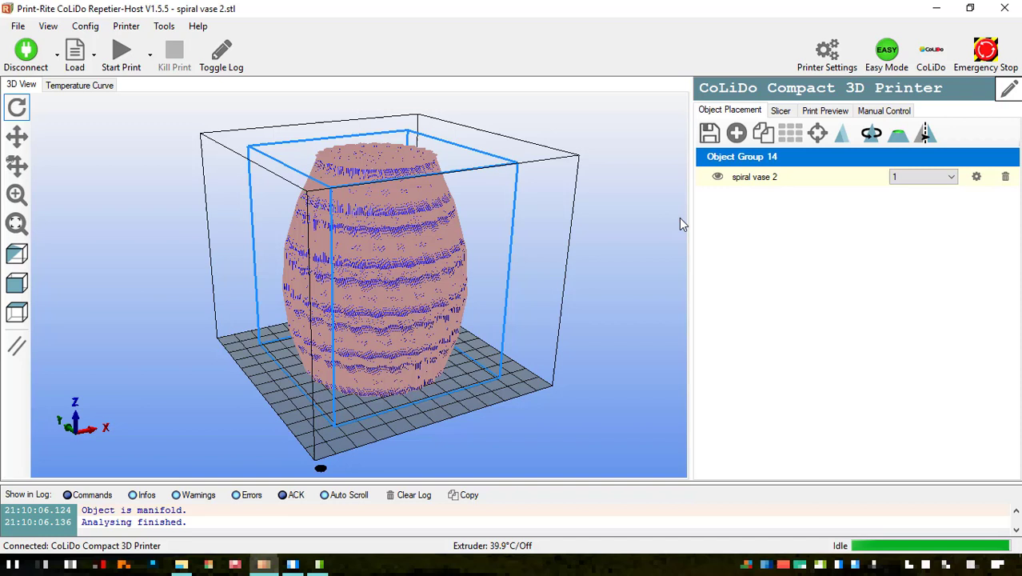
click(841, 133)
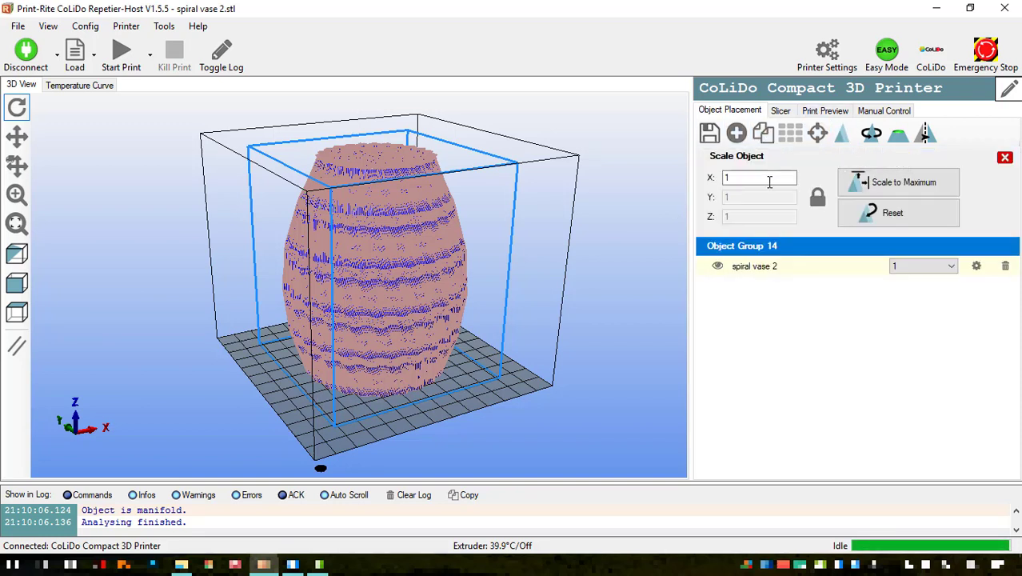
double_click(770, 182)
text(0.5)
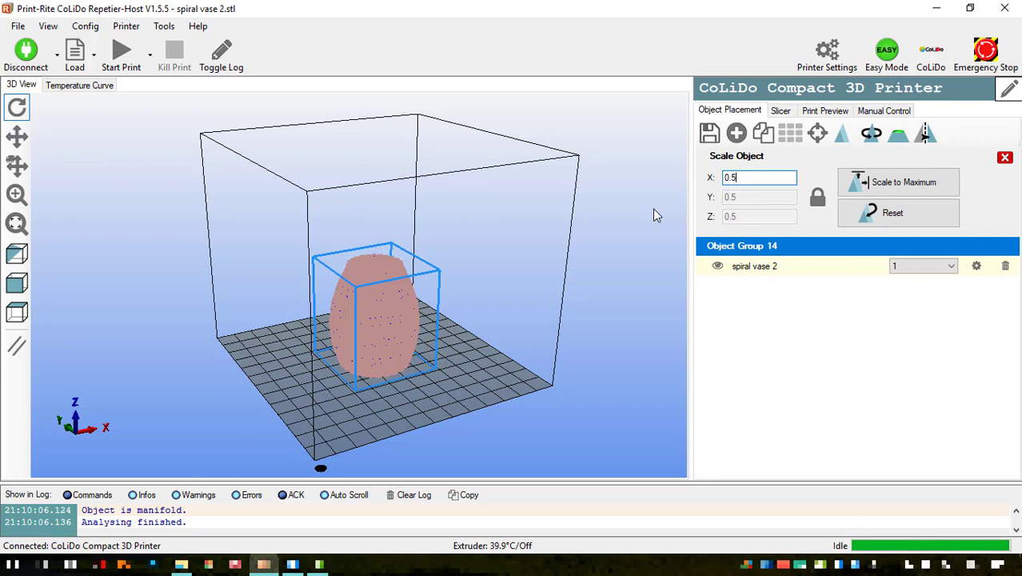
key(BackSpace)
text(75)
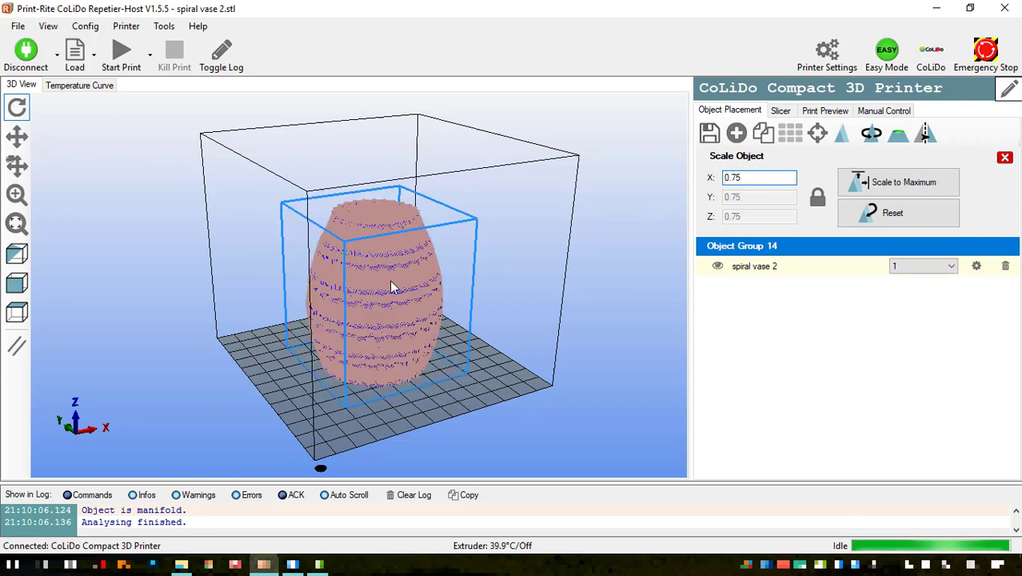
scroll(390, 283, up, 8)
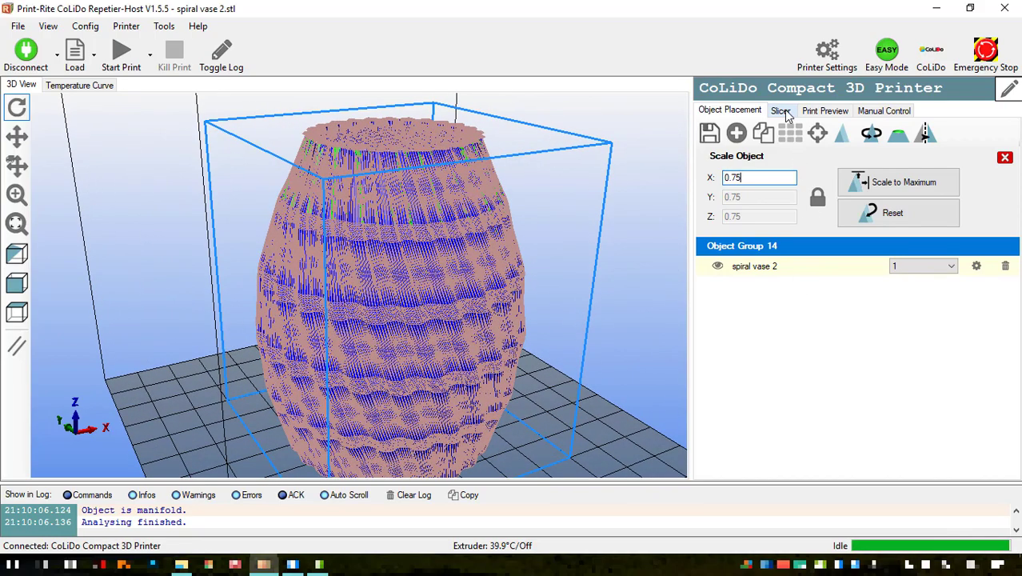
Slice the 0.75-scaled spiral vase 2 with Slic3r from the Slicer tab
click(783, 112)
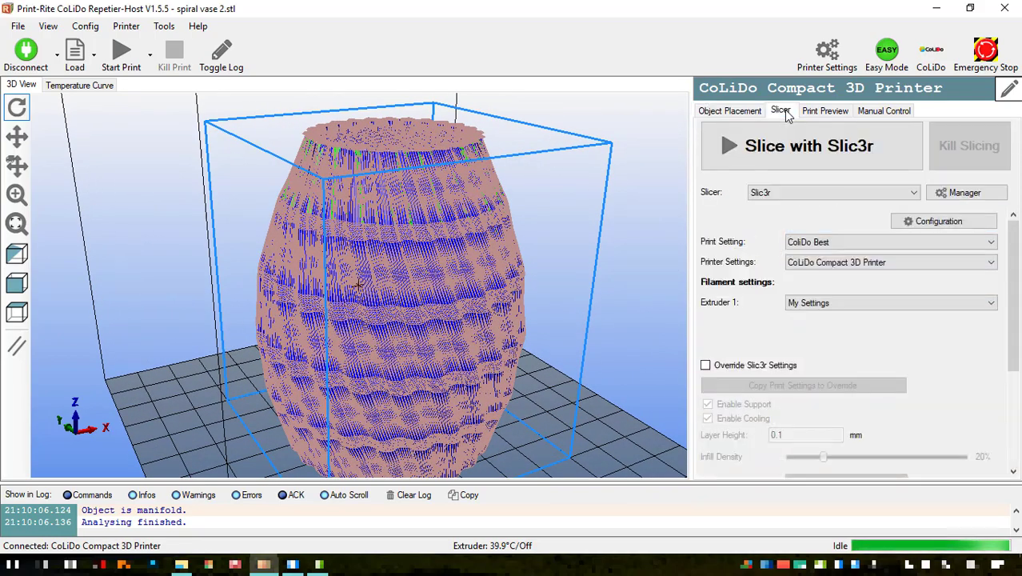
click(825, 164)
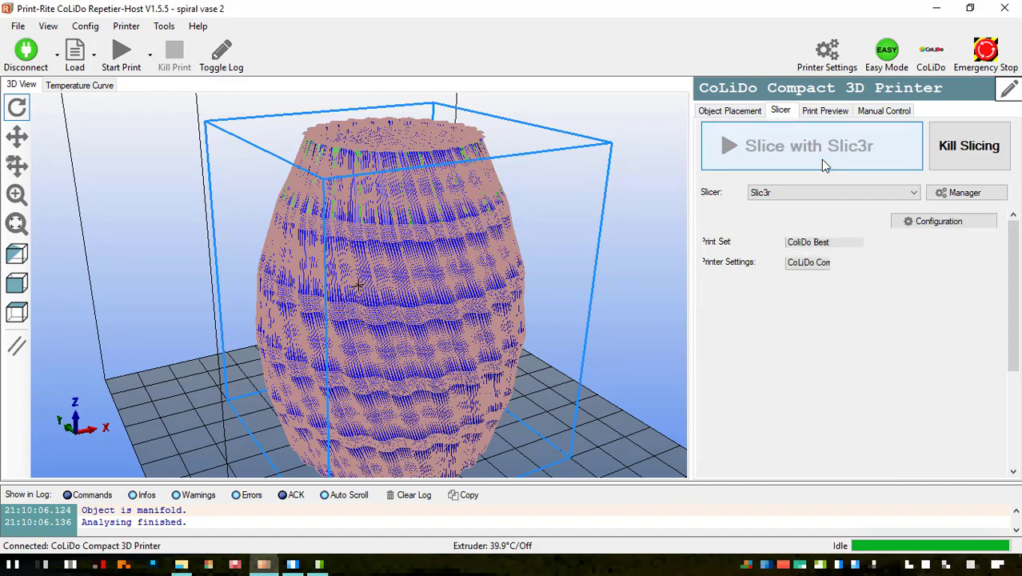